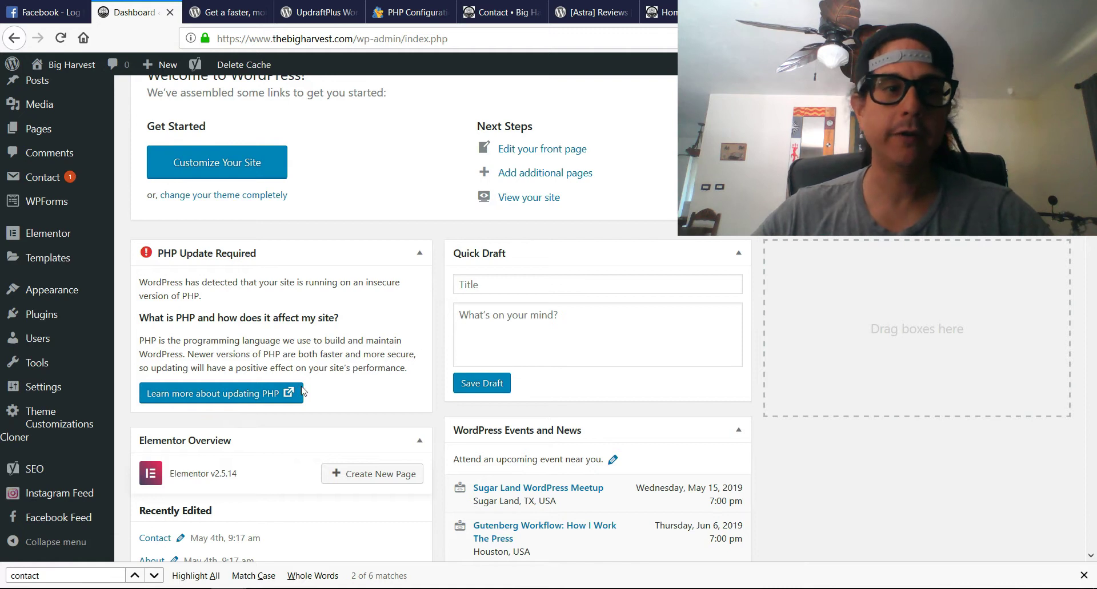
# Step: Review the dashboard's PHP update notice and the preparation steps in the WordPress.org guide to updating PHP
pyautogui.scroll(2, 321, 309)
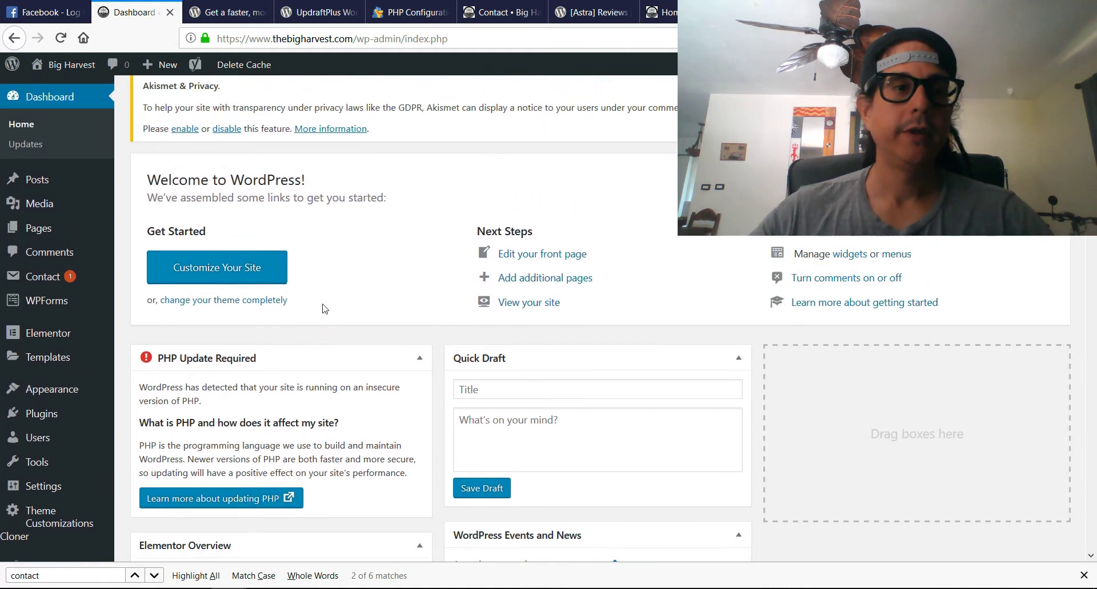
pyautogui.scroll(-1, 325, 310)
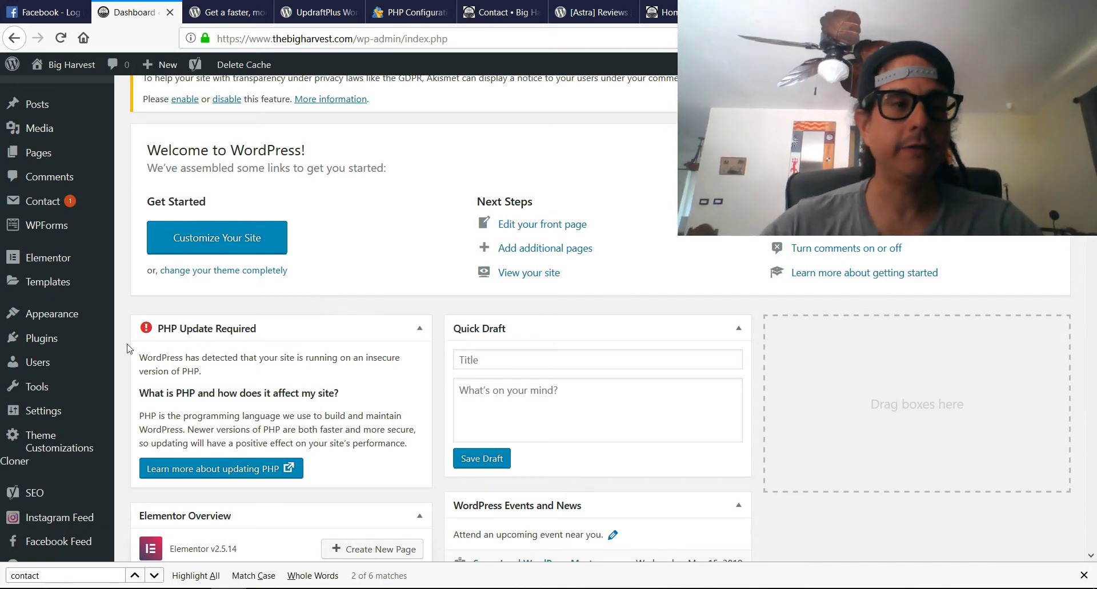
pyautogui.moveTo(64, 350)
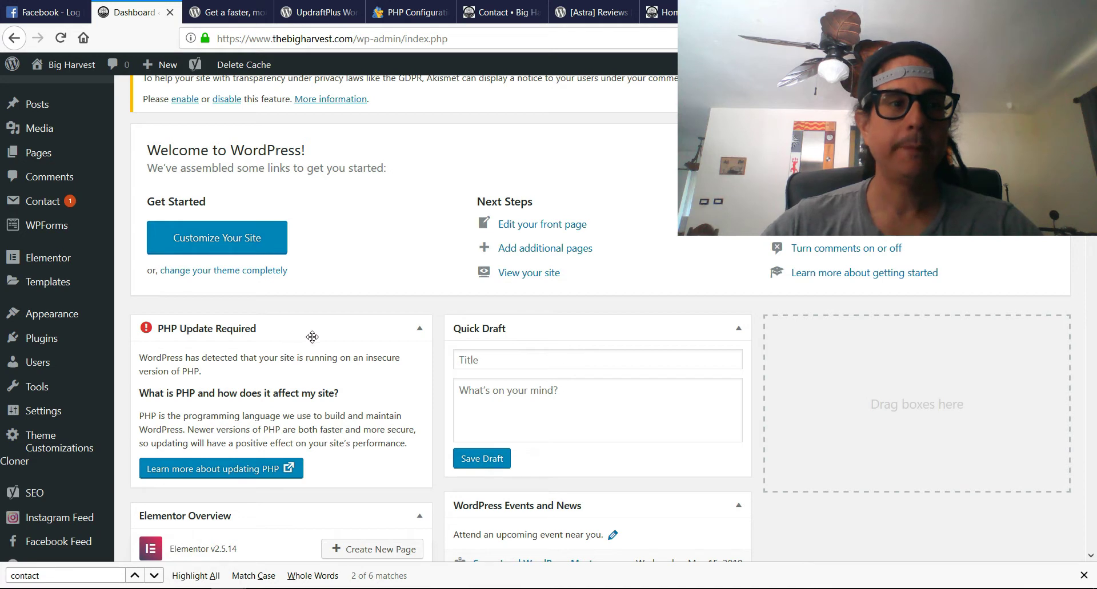
pyautogui.click(320, 13)
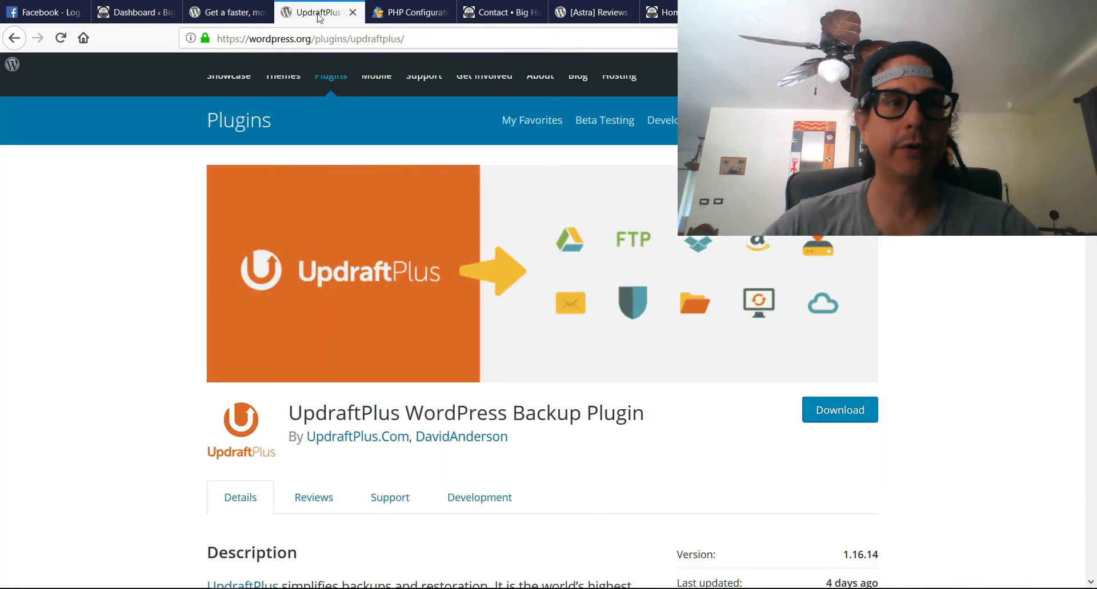
pyautogui.click(226, 12)
pyautogui.scroll(-1, 297, 154)
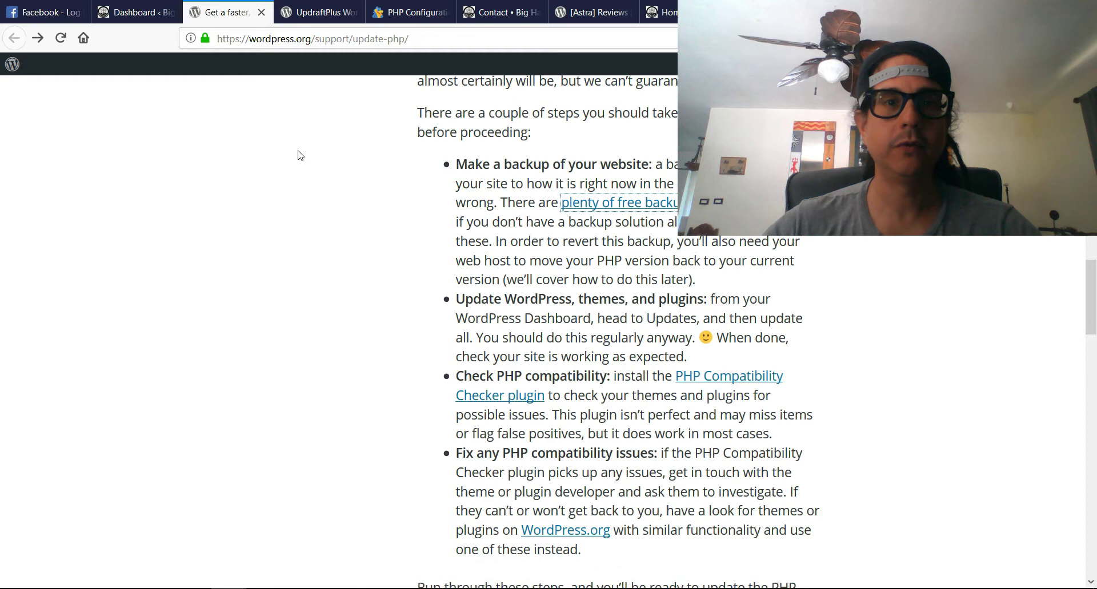
pyautogui.scroll(1, 296, 154)
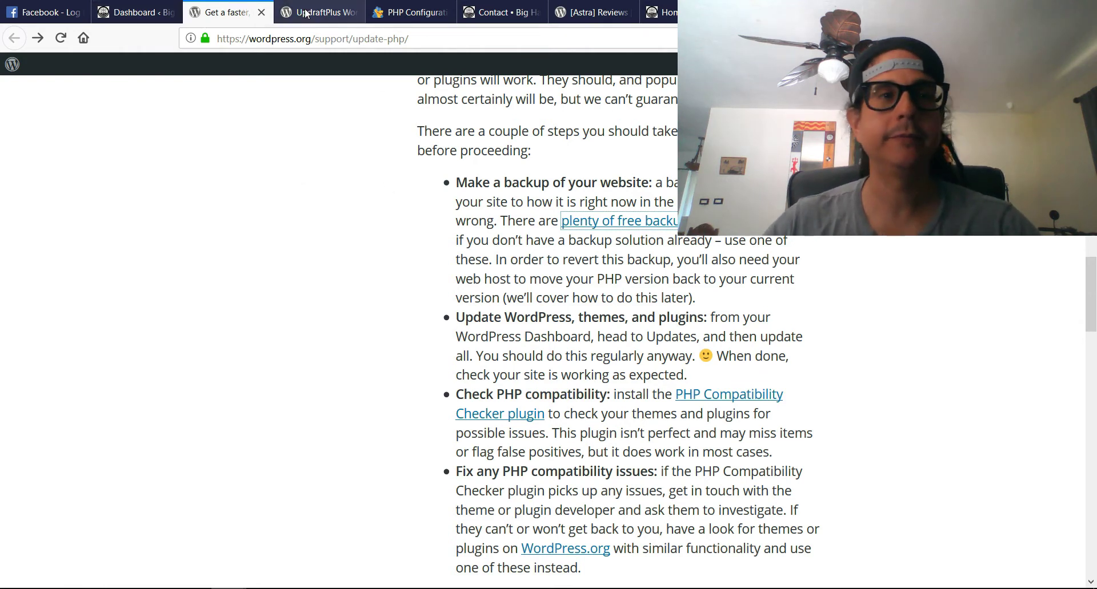
# Step: Search the site's plugin directory for "backup", and install and activate the UpdraftPlus WordPress Backup Plugin
pyautogui.click(131, 13)
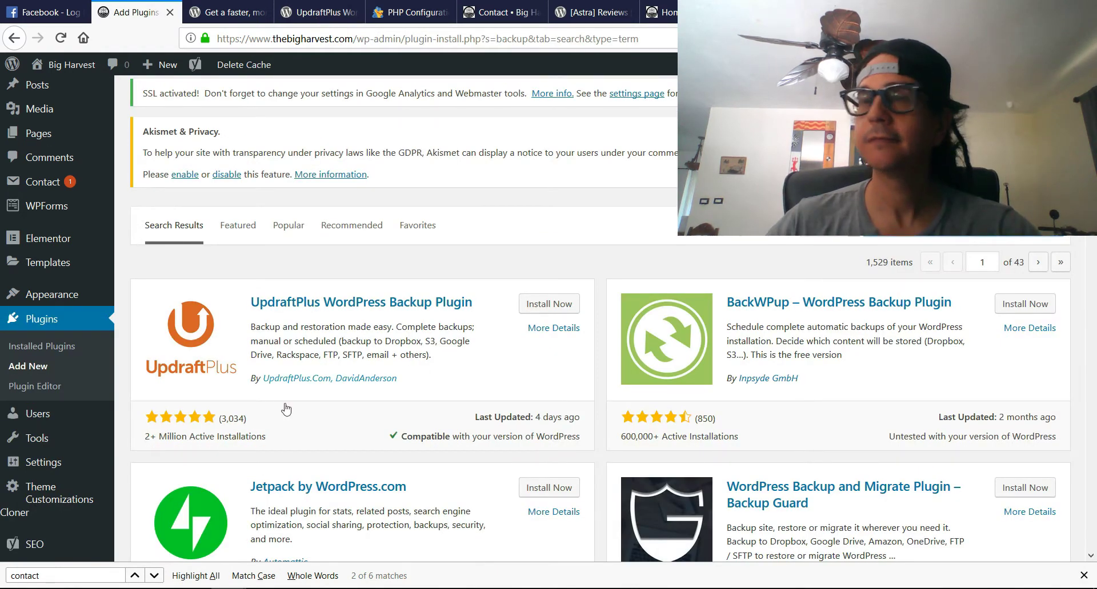
pyautogui.scroll(2, 238, 308)
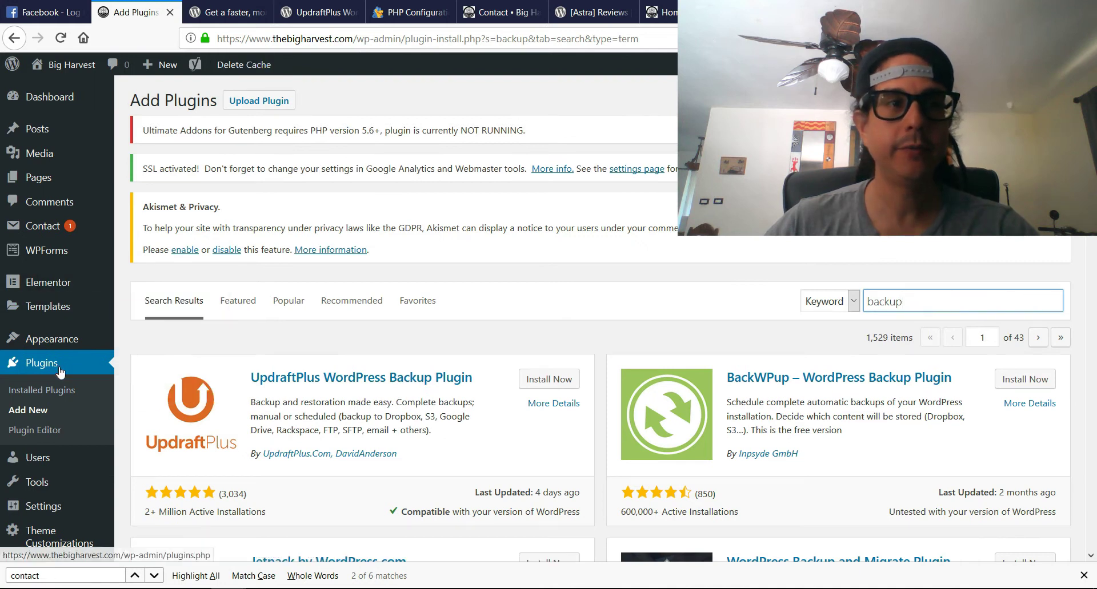
pyautogui.scroll(-4, 243, 375)
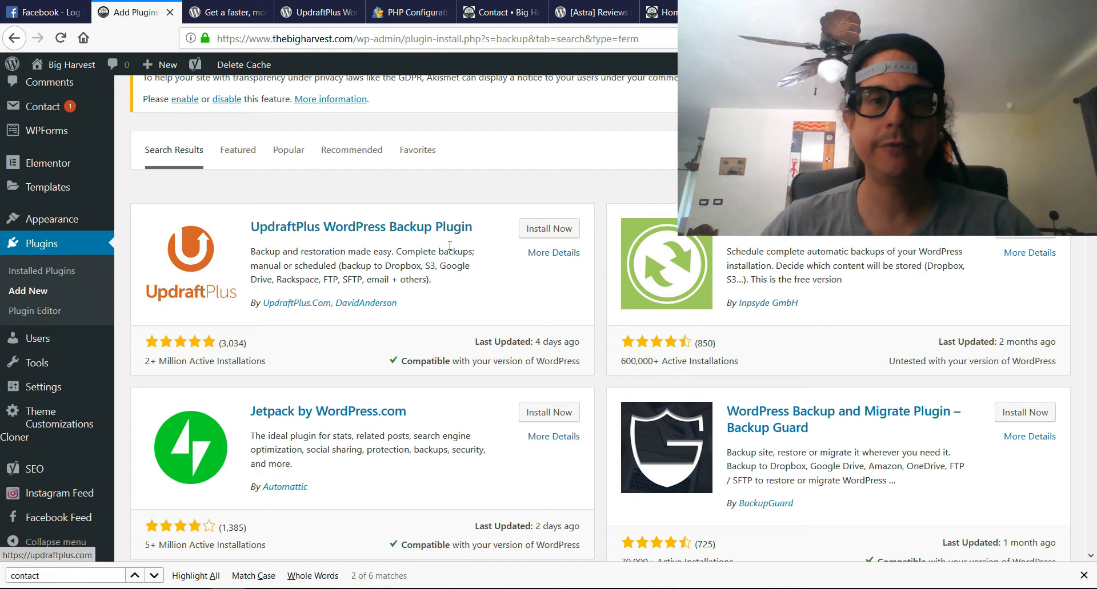
pyautogui.click(554, 231)
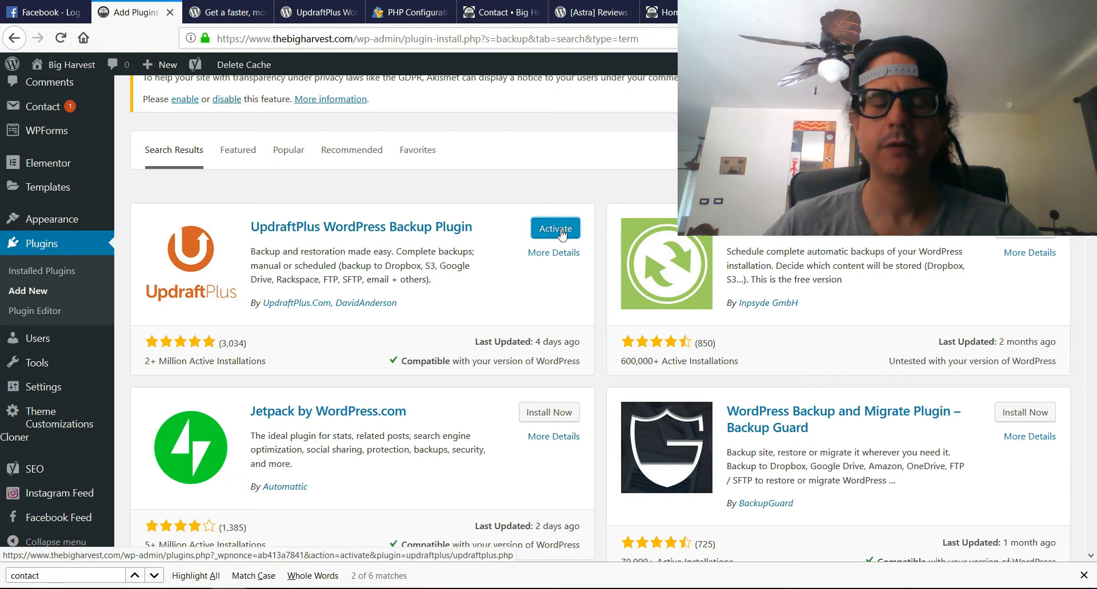
pyautogui.click(562, 232)
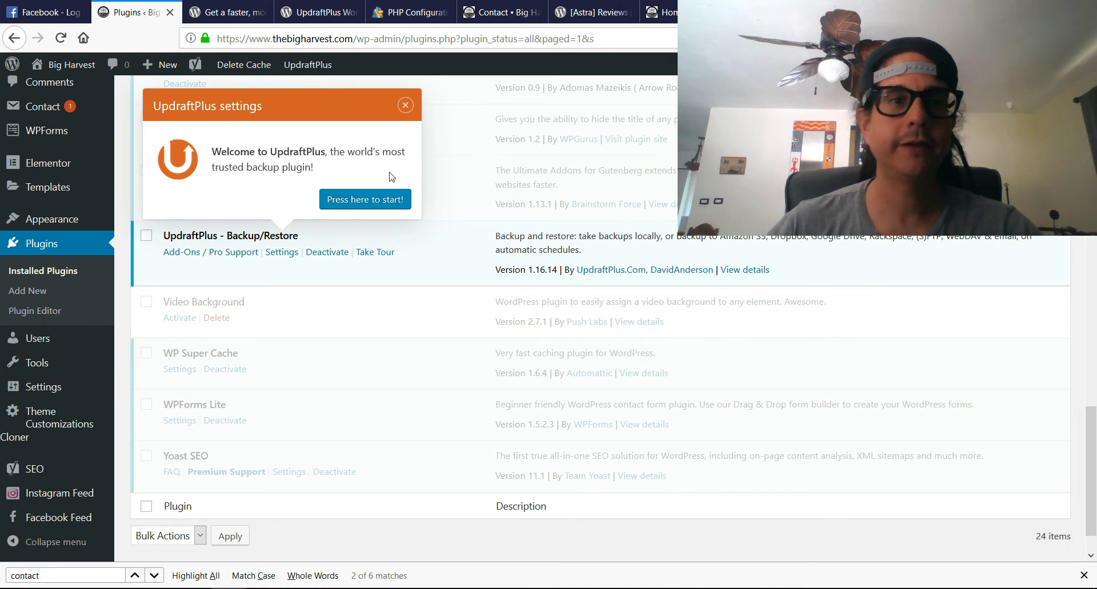
# Step: Start the UpdraftPlus welcome tour and advance it to the backup schedule settings
pyautogui.click(377, 204)
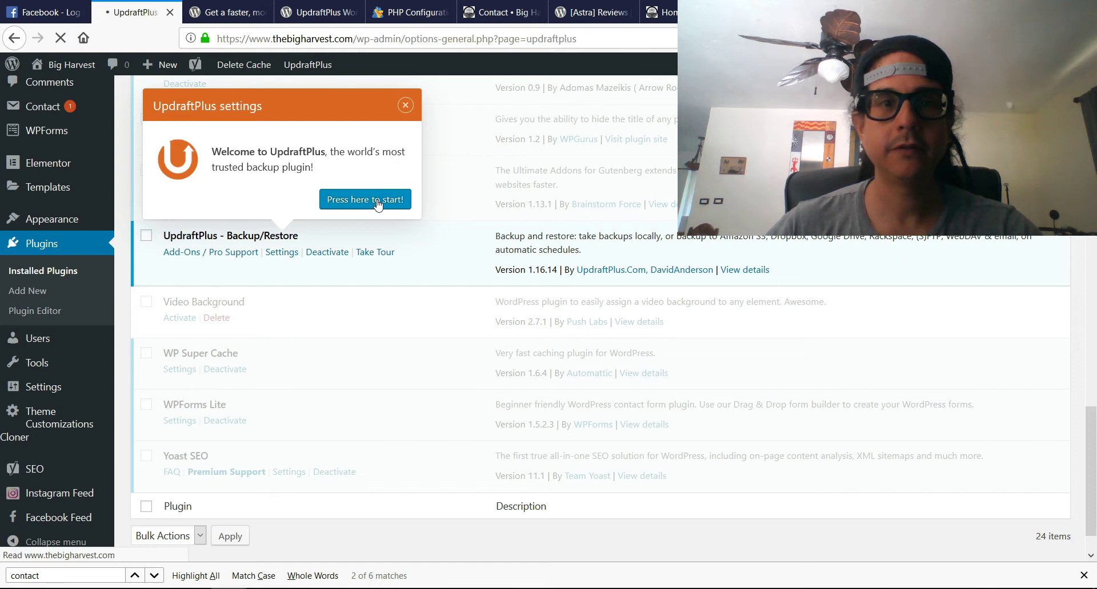
pyautogui.scroll(-4, 518, 301)
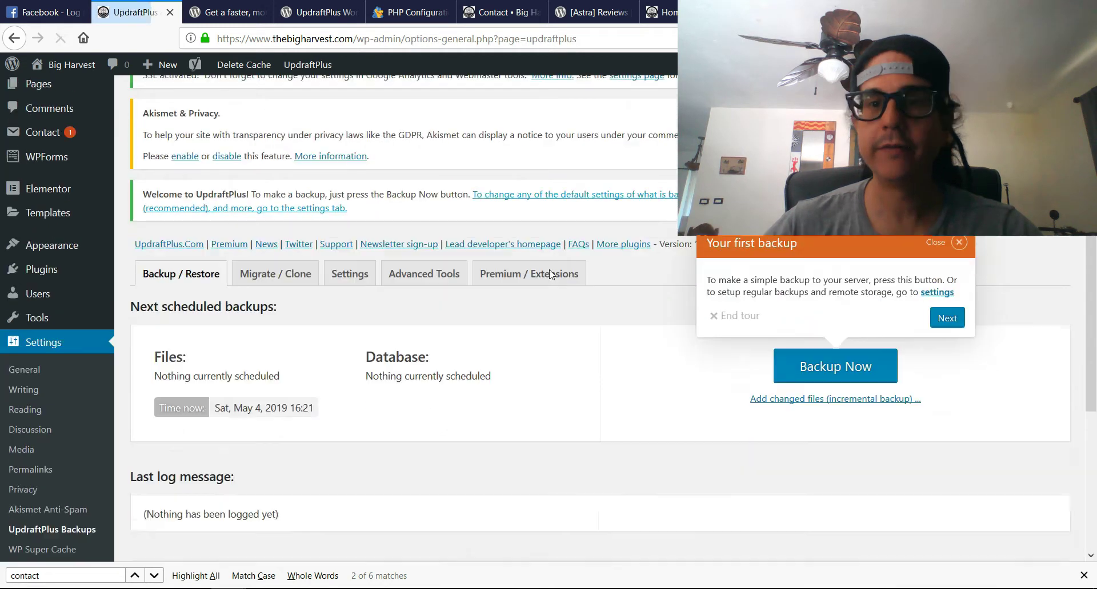
pyautogui.scroll(1, 609, 246)
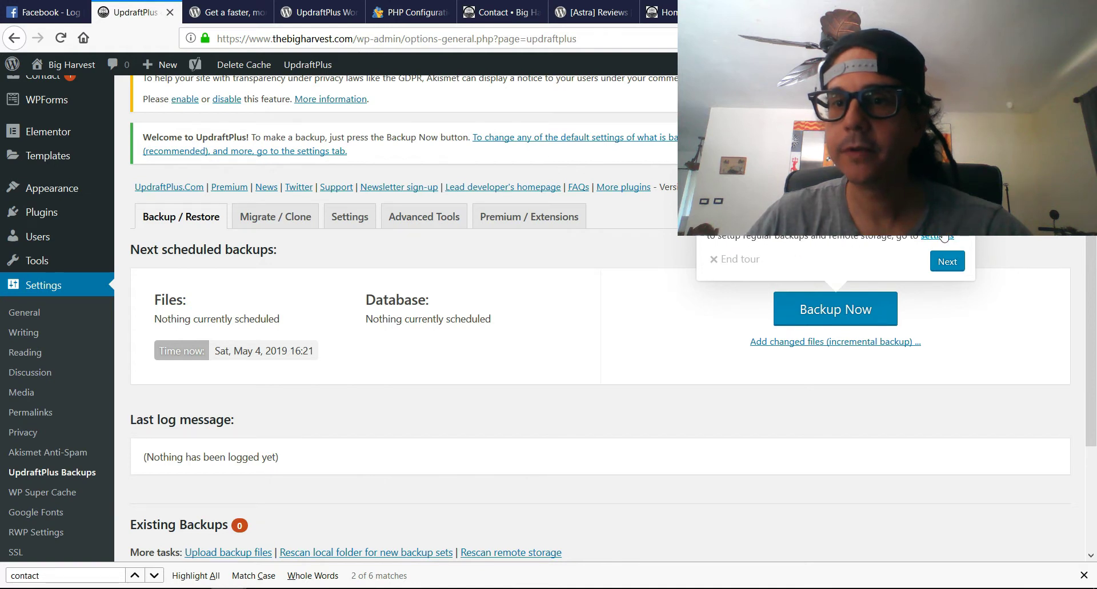
pyautogui.click(946, 263)
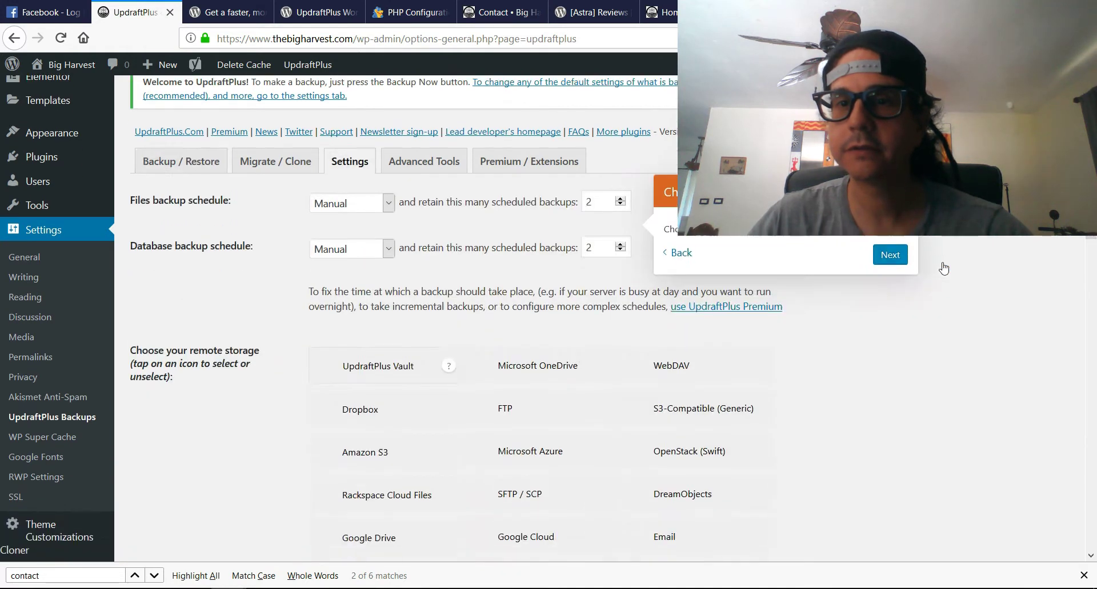
pyautogui.scroll(-2, 944, 268)
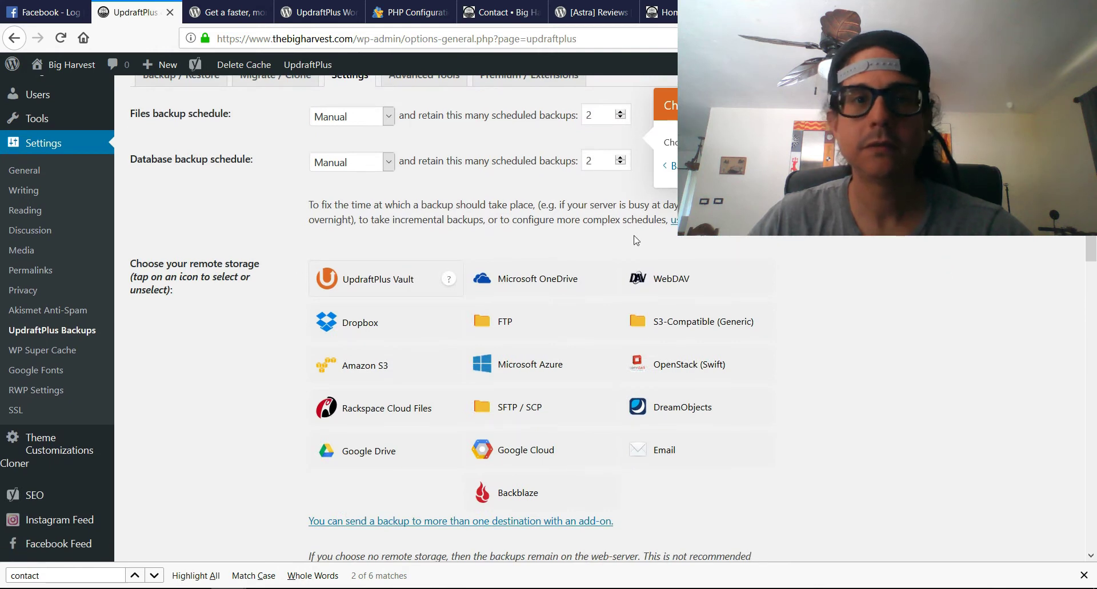
pyautogui.scroll(2, 828, 236)
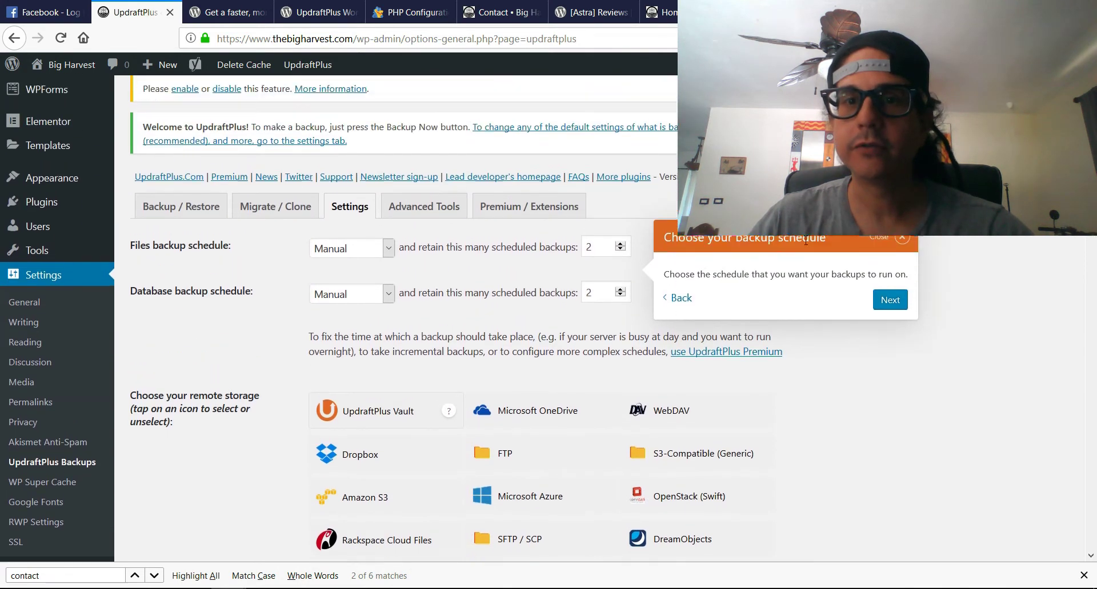
pyautogui.scroll(2, 734, 294)
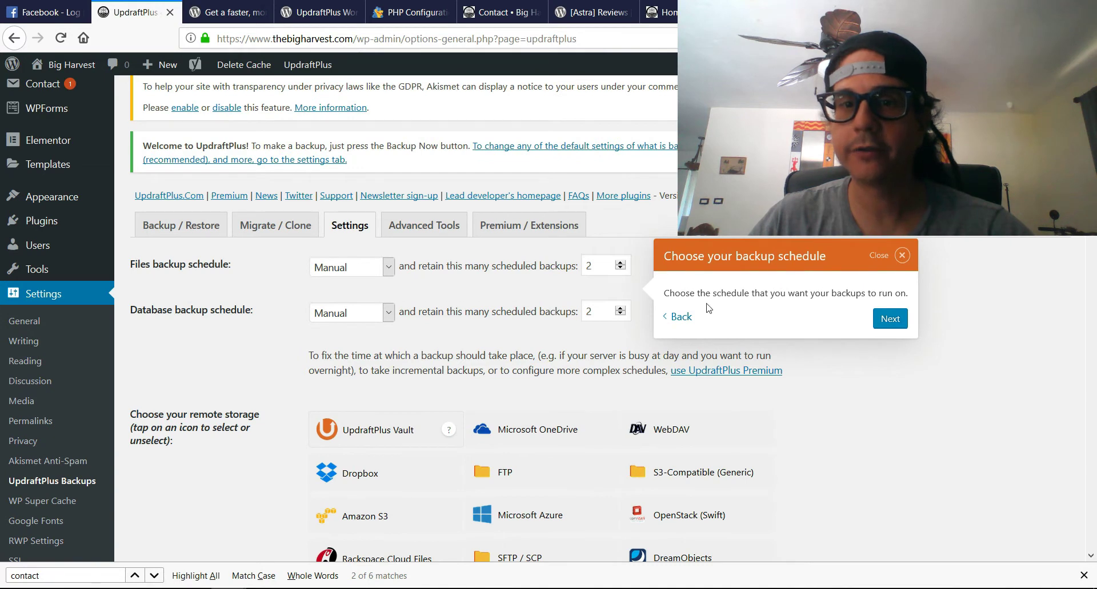
# Step: Go through the tour's remote storage, more settings, save, UpdraftCentral and Premium stages and finish it
pyautogui.click(891, 321)
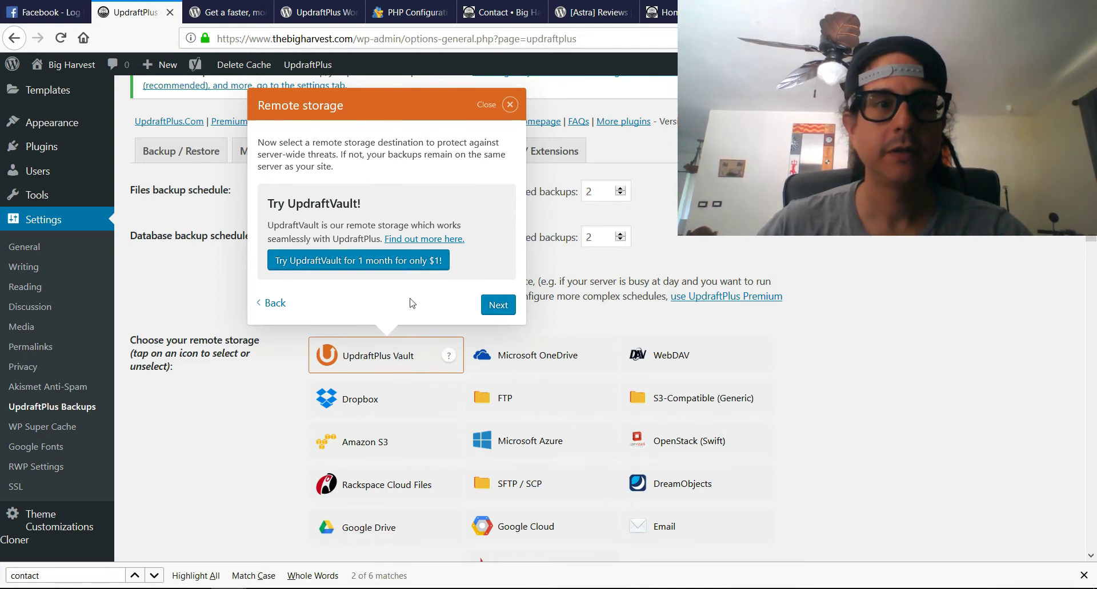
pyautogui.click(497, 307)
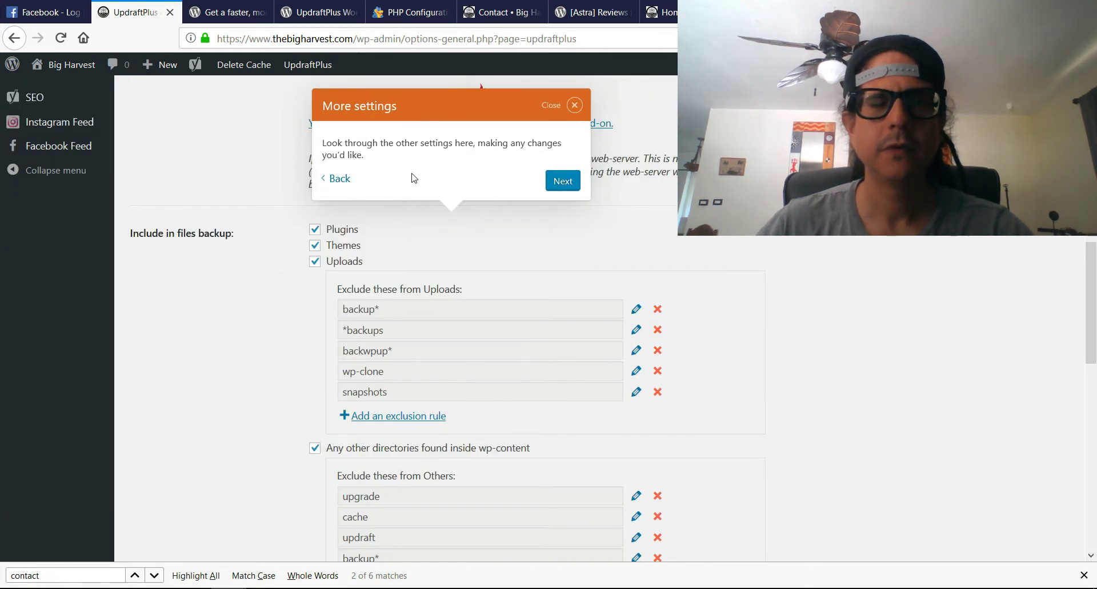
pyautogui.click(563, 182)
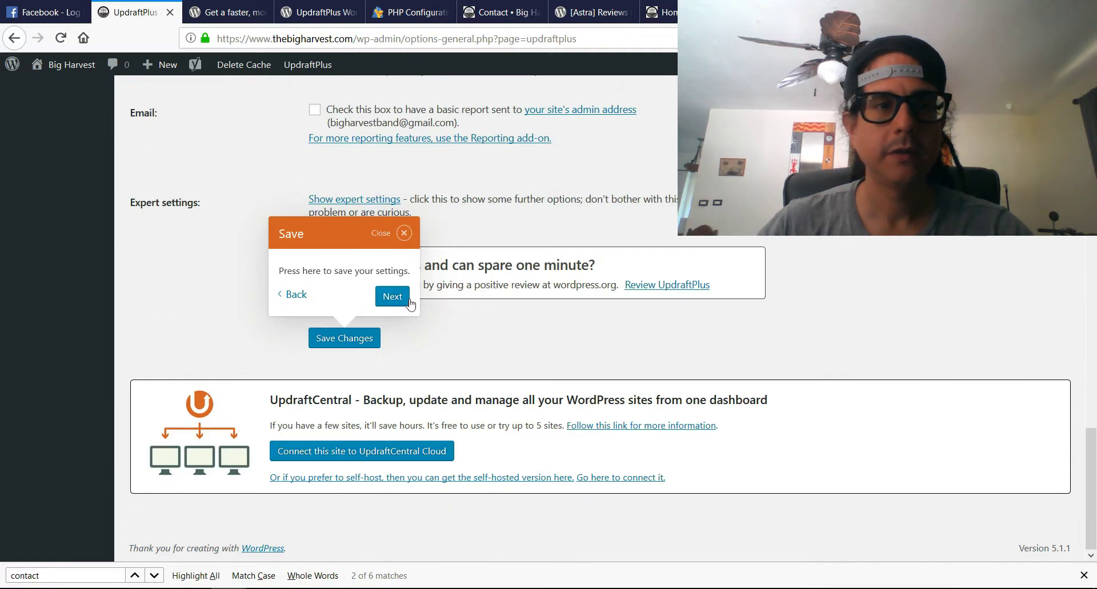
pyautogui.click(400, 302)
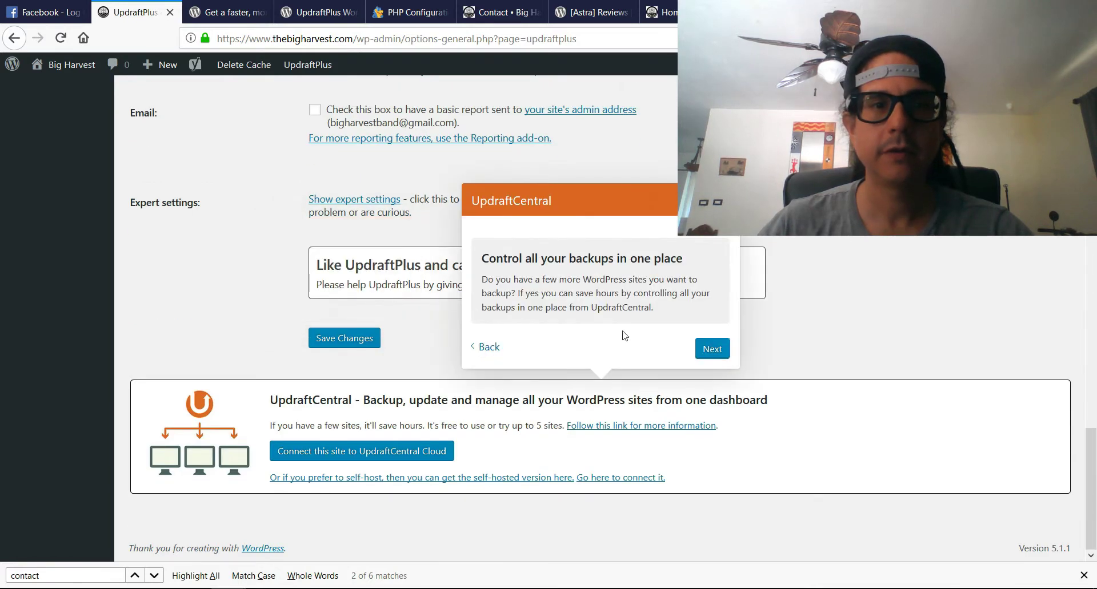
pyautogui.click(711, 350)
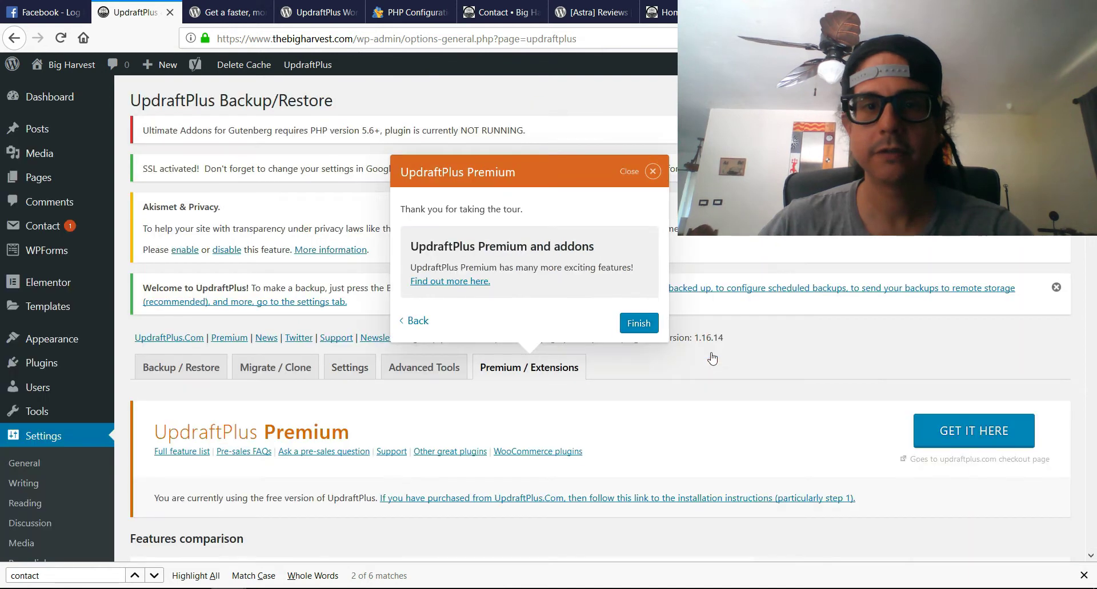
pyautogui.click(638, 326)
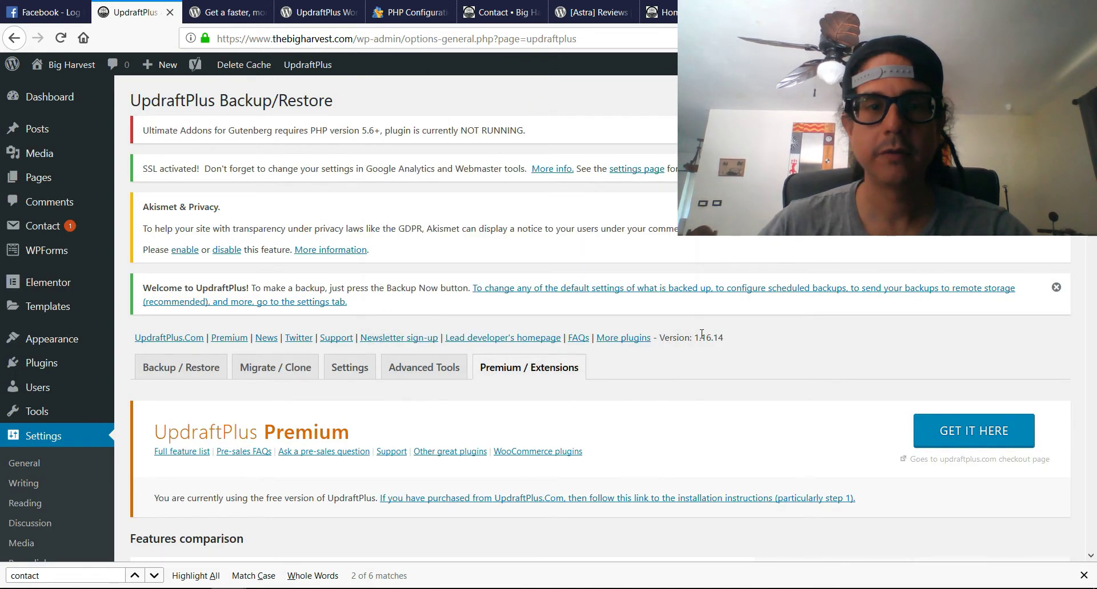
# Step: Open the UpdraftPlus backup settings and choose Dropbox as the remote storage
pyautogui.scroll(-8, 628, 343)
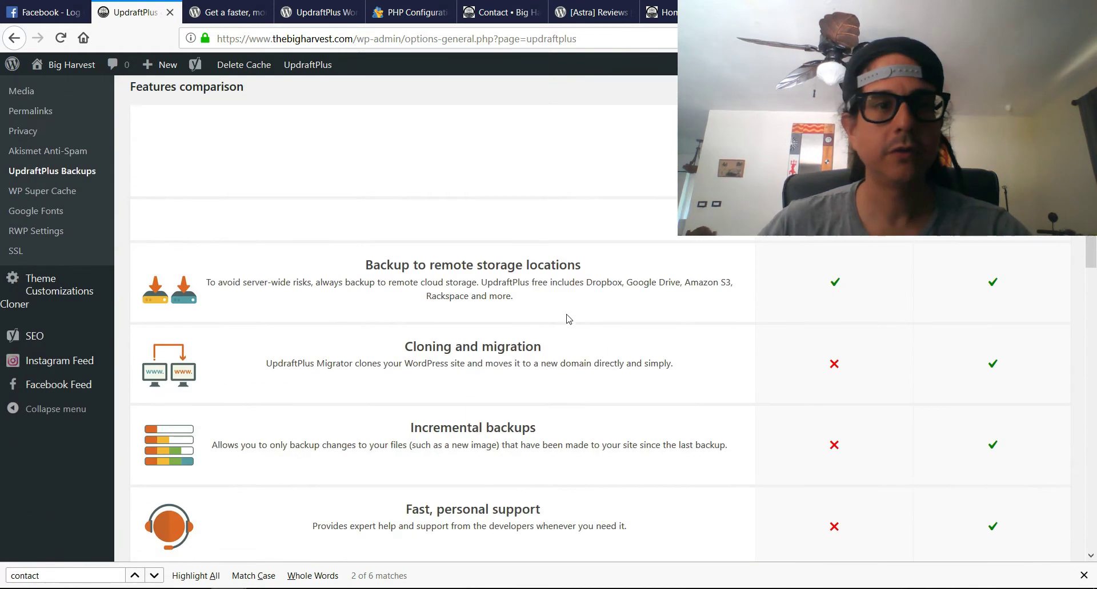
pyautogui.scroll(-7, 565, 319)
pyautogui.scroll(15, 560, 319)
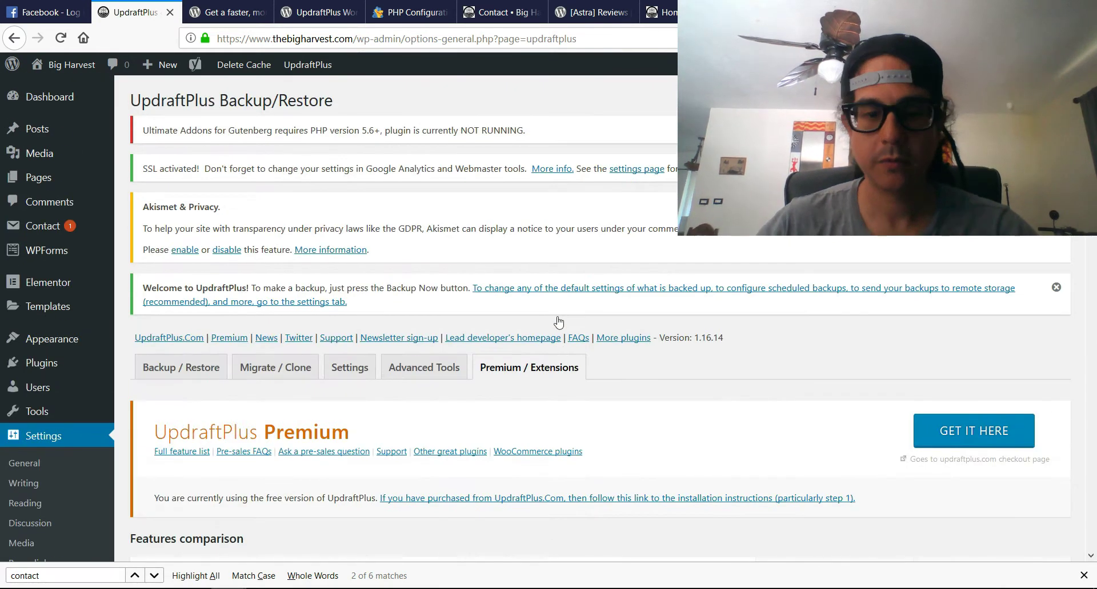
pyautogui.click(558, 320)
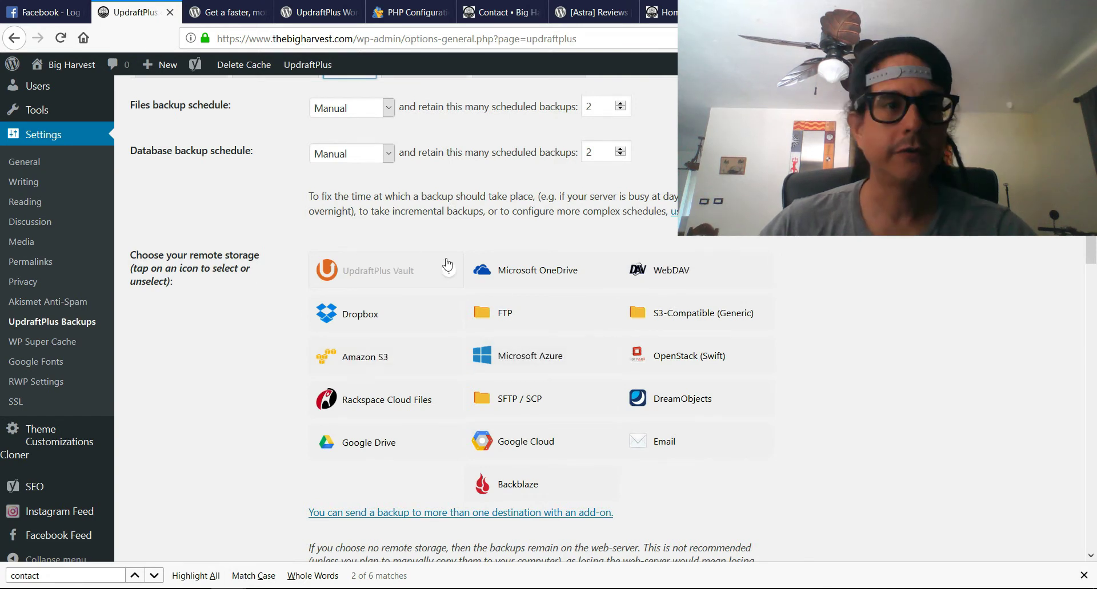
pyautogui.scroll(5, 320, 372)
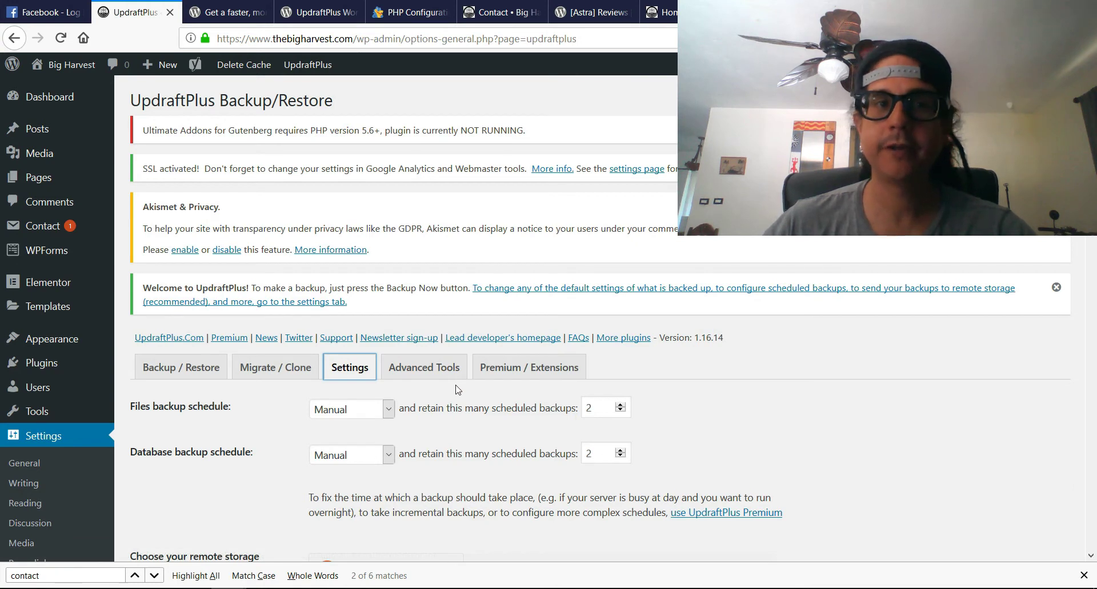
pyautogui.scroll(-7, 457, 389)
pyautogui.scroll(2, 436, 231)
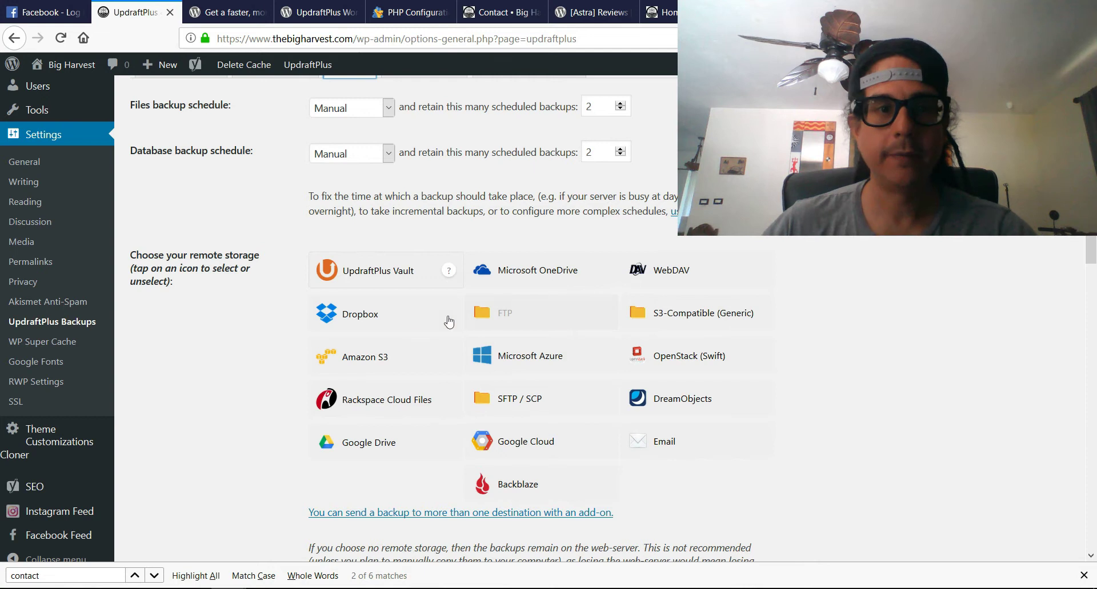
pyautogui.click(369, 315)
# Step: Review the Dropbox authentication instructions and the remaining backup options, keeping Dropbox selected as the remote storage
pyautogui.scroll(-6, 782, 334)
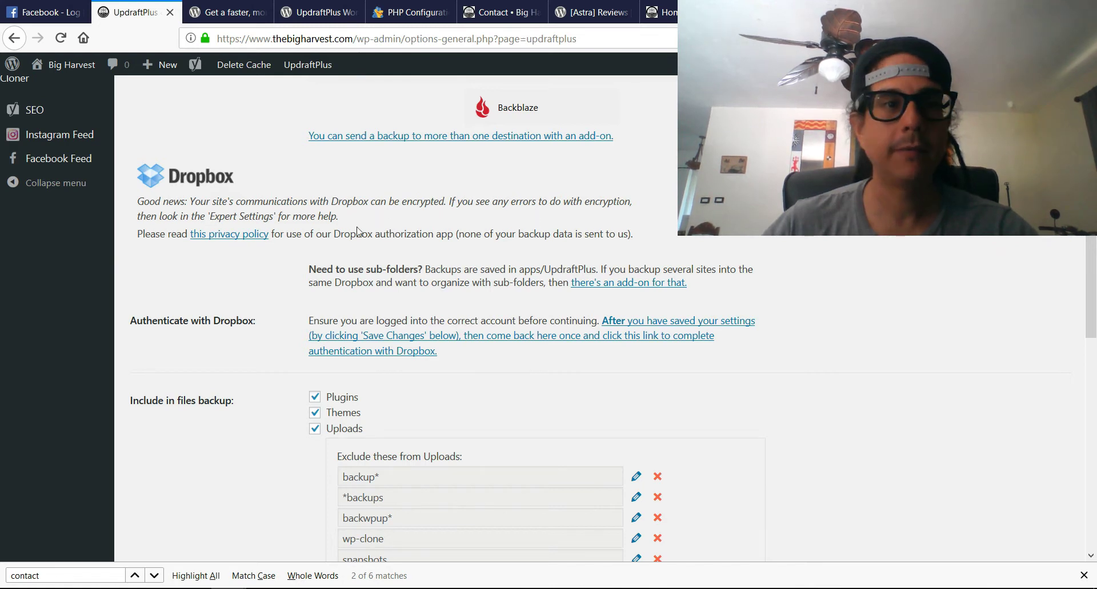
pyautogui.scroll(-4, 575, 226)
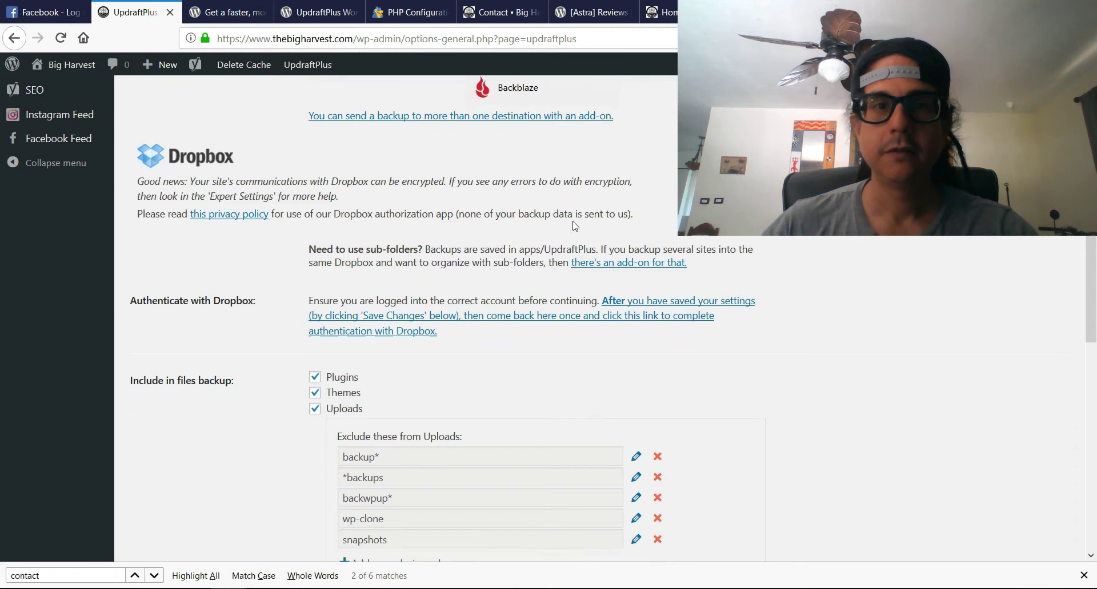
pyautogui.scroll(-10, 807, 252)
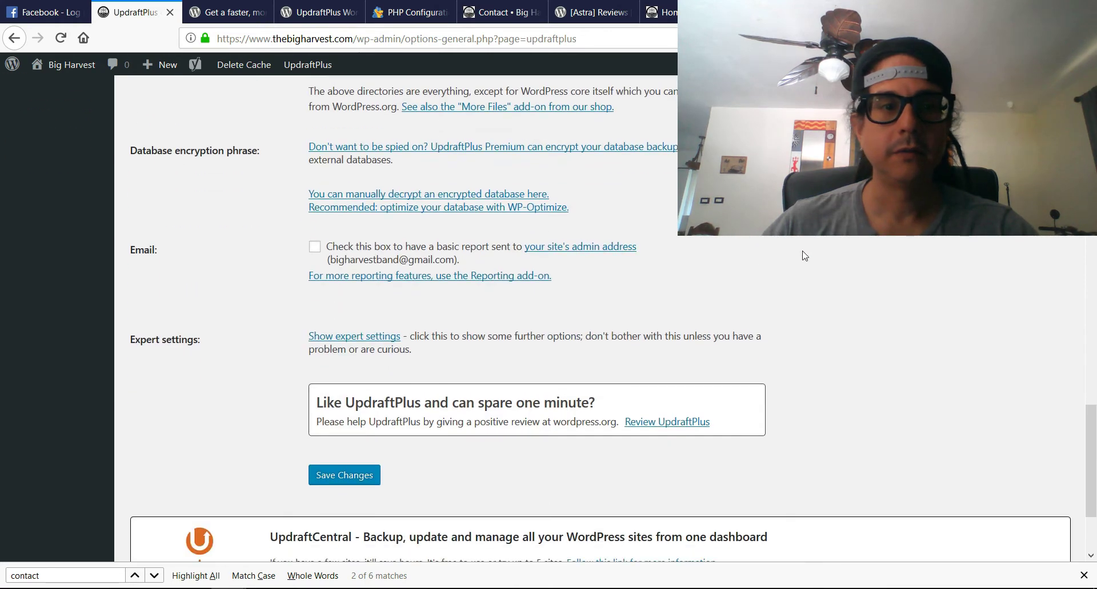
pyautogui.scroll(-4, 803, 312)
pyautogui.scroll(20, 798, 368)
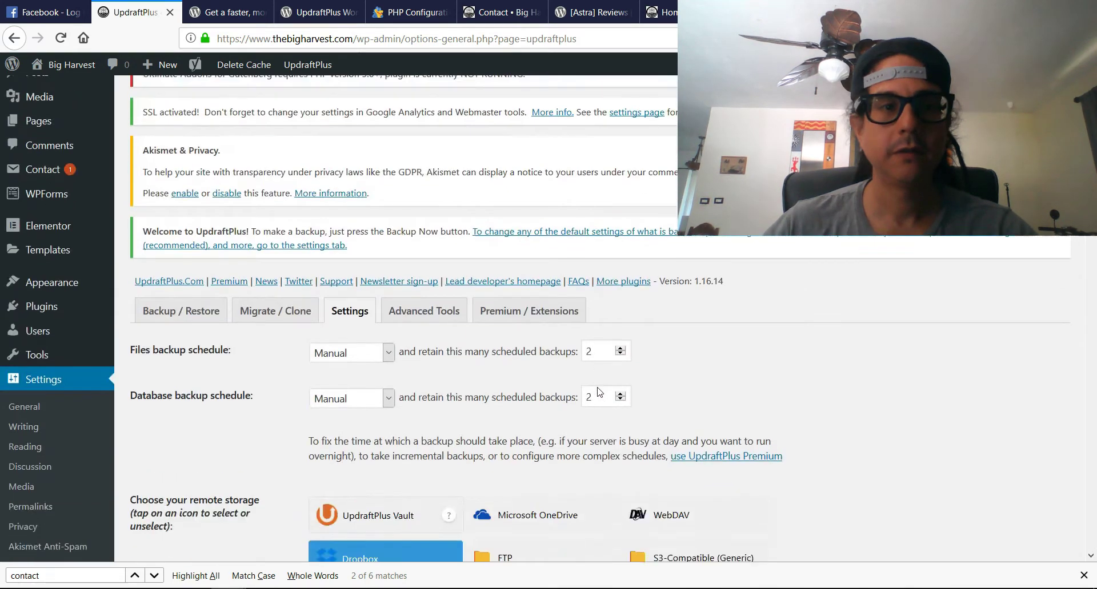
pyautogui.scroll(-4, 599, 393)
pyautogui.click(343, 321)
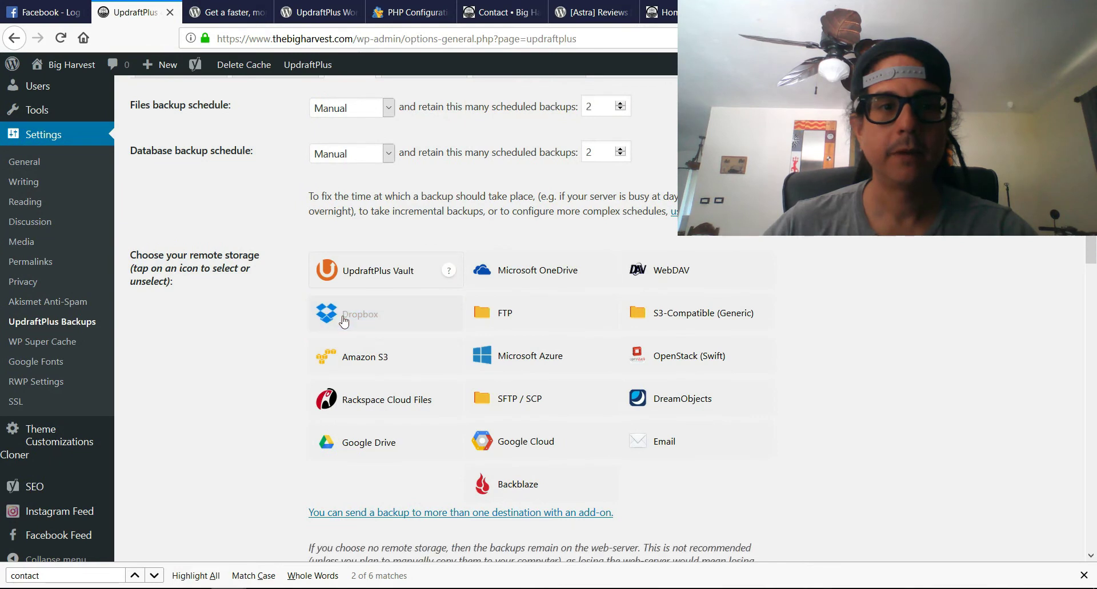
pyautogui.click(343, 321)
pyautogui.scroll(-7, 1023, 324)
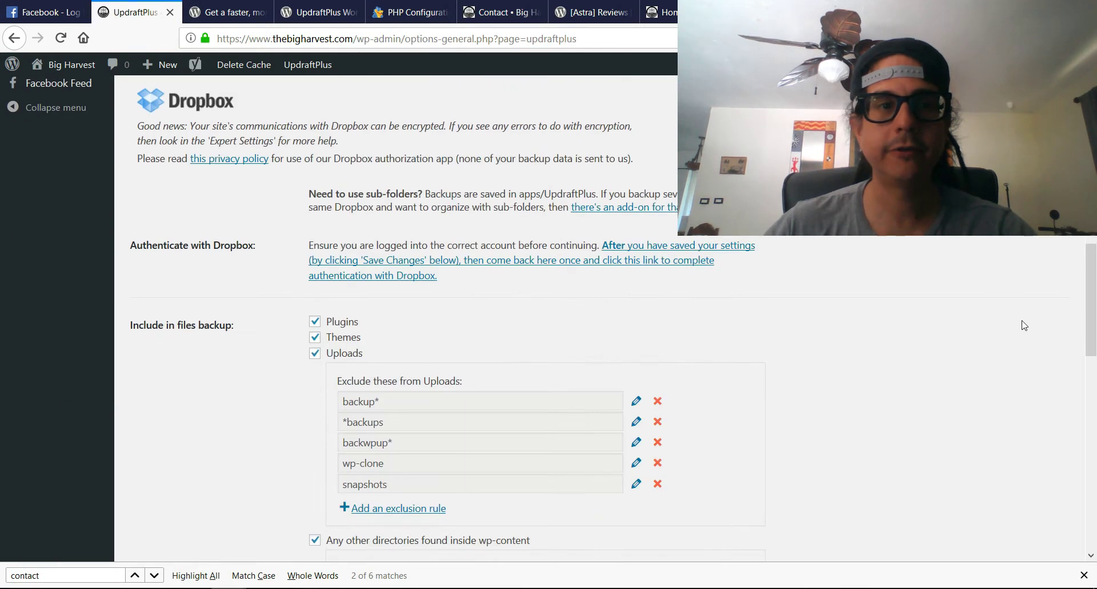
# Step: Save the UpdraftPlus settings with Dropbox as the remote storage
pyautogui.scroll(-7, 1011, 334)
pyautogui.scroll(-5, 1011, 334)
pyautogui.click(344, 400)
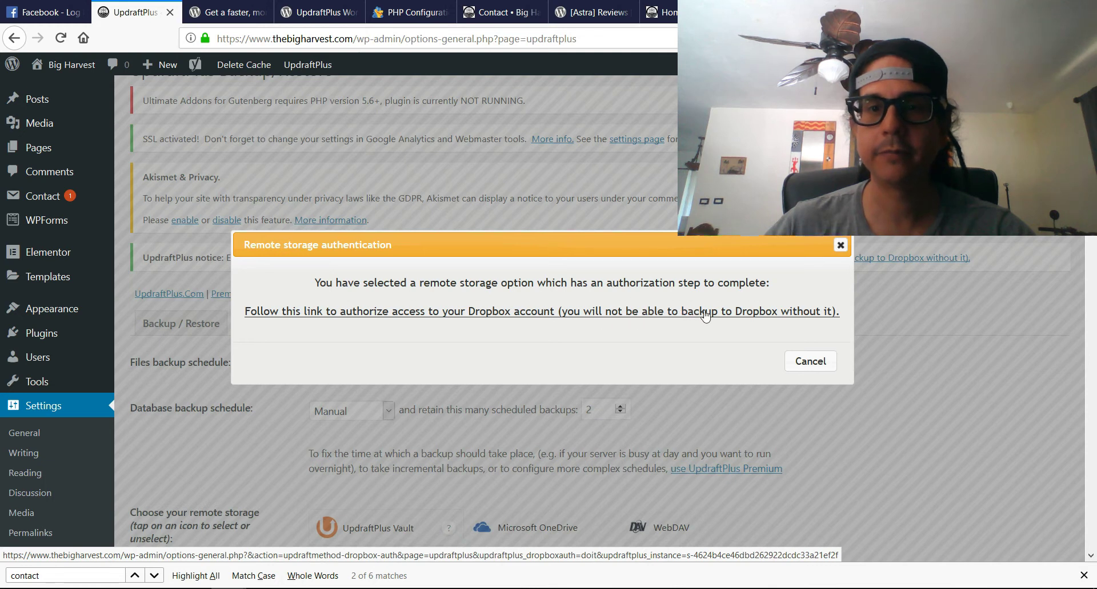
# Step: Authorize UpdraftPlus to access its own folder in the Dropbox account and complete the Dropbox setup
pyautogui.click(778, 314)
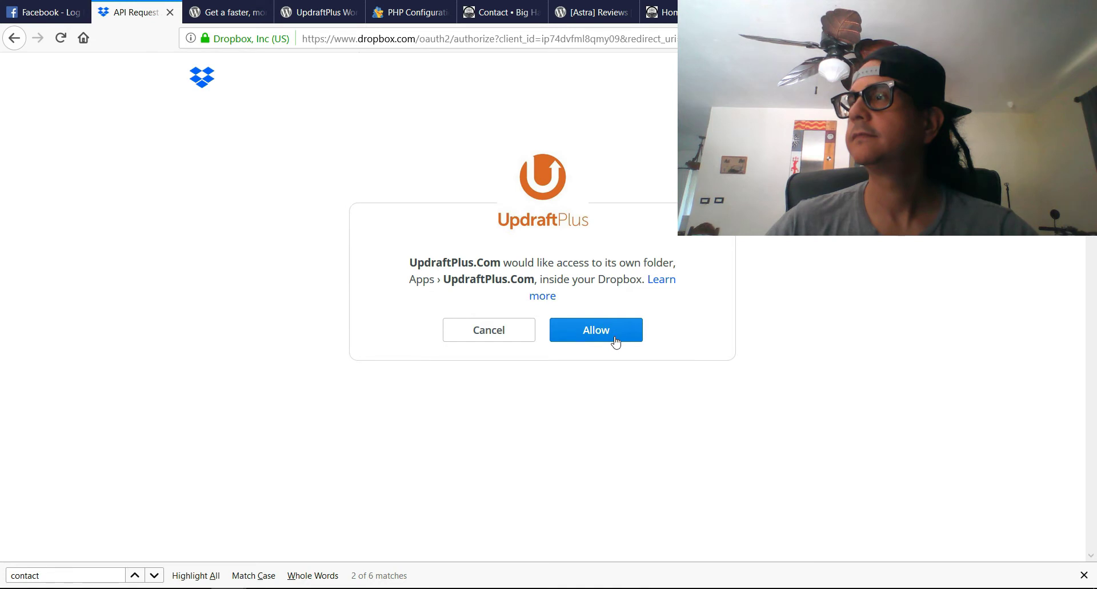
pyautogui.click(616, 342)
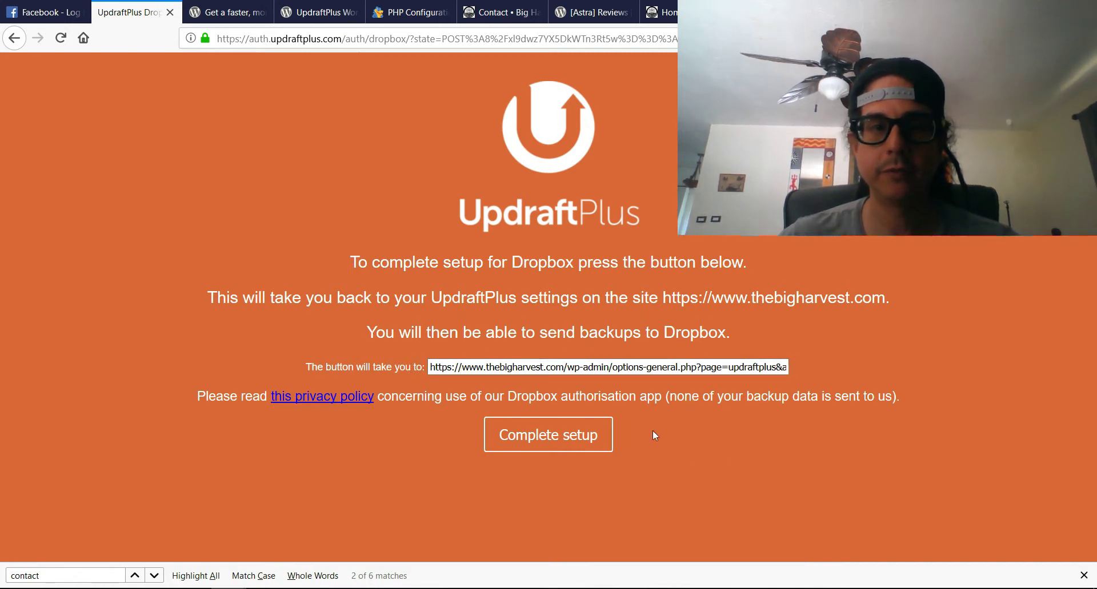
pyautogui.click(556, 444)
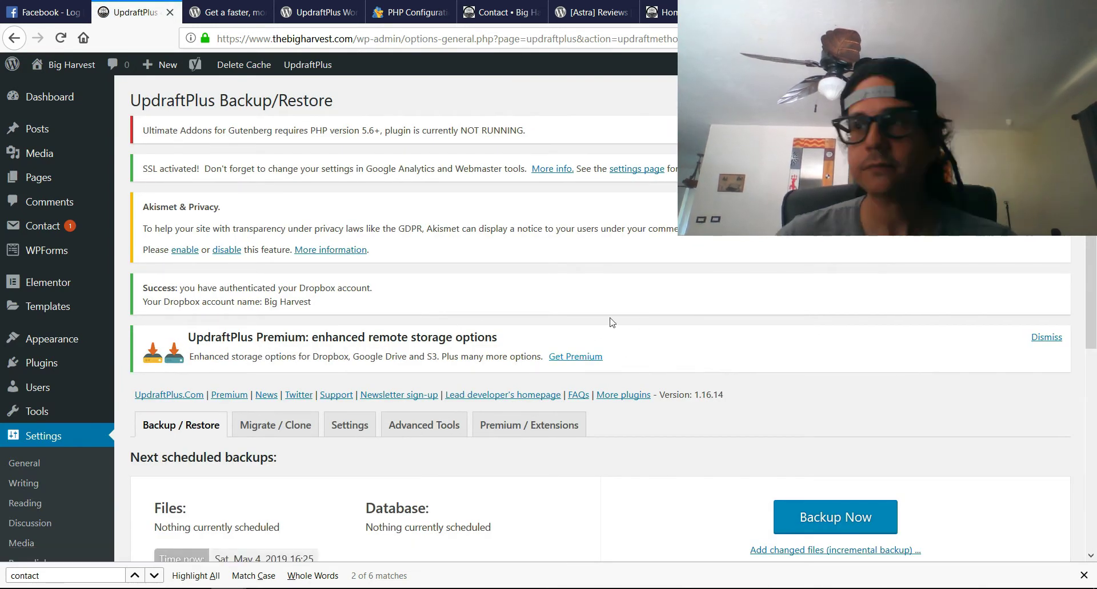
# Step: Run a new UpdraftPlus backup that includes the database and files and is sent to remote storage
pyautogui.scroll(-3, 612, 322)
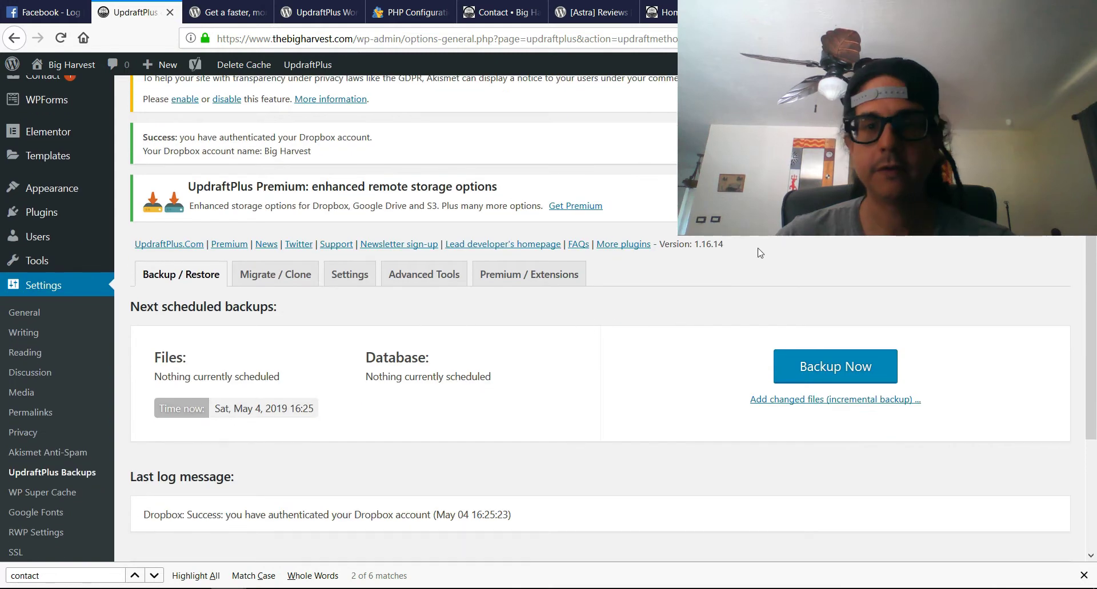
pyautogui.scroll(3, 651, 275)
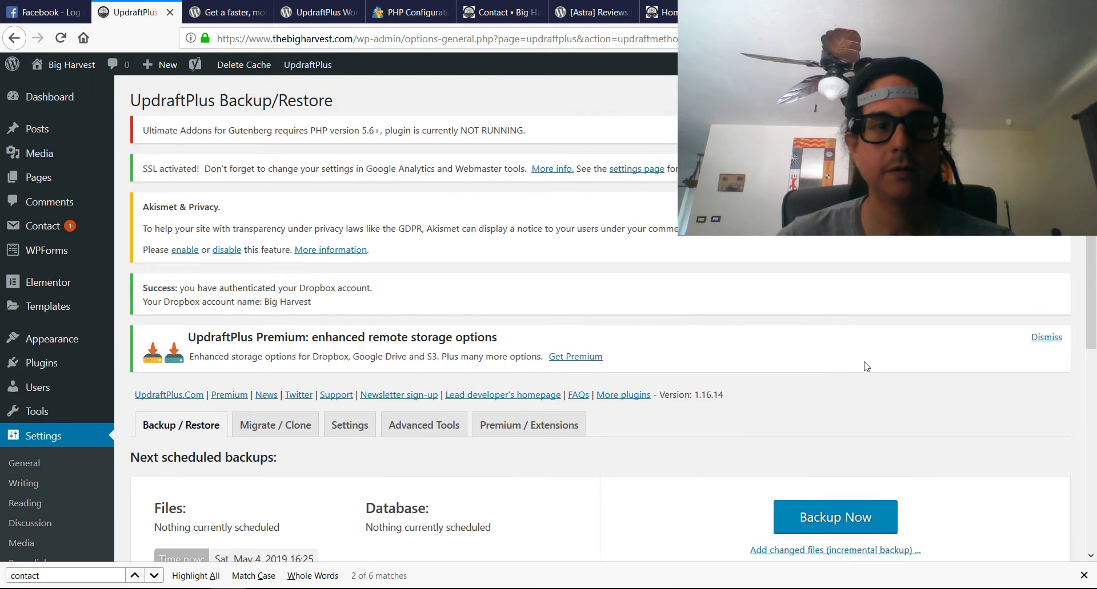
pyautogui.scroll(-6, 473, 289)
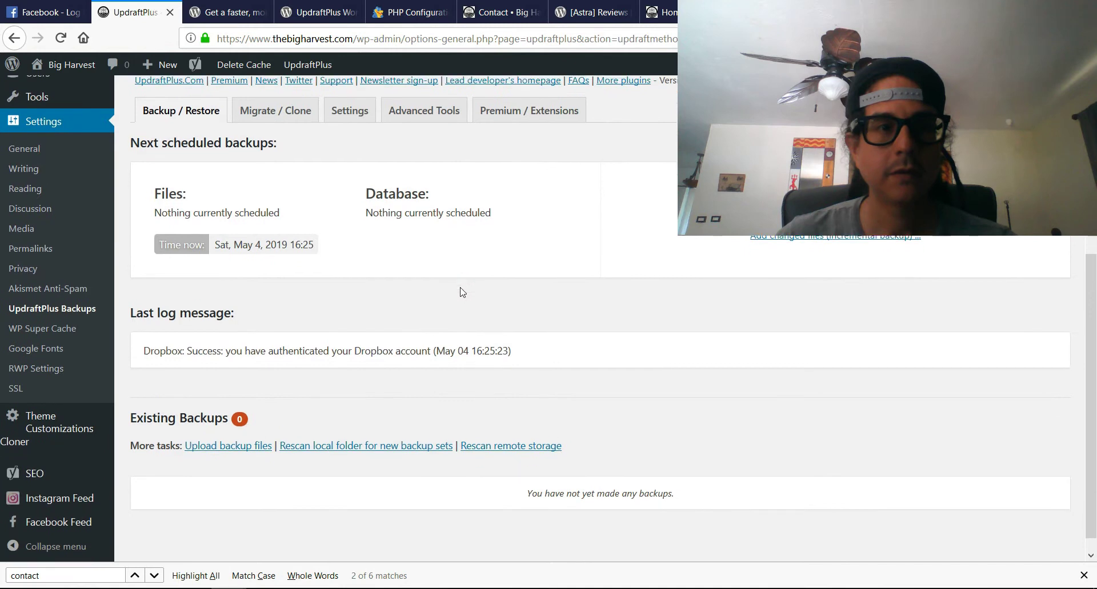
pyautogui.scroll(-1, 461, 292)
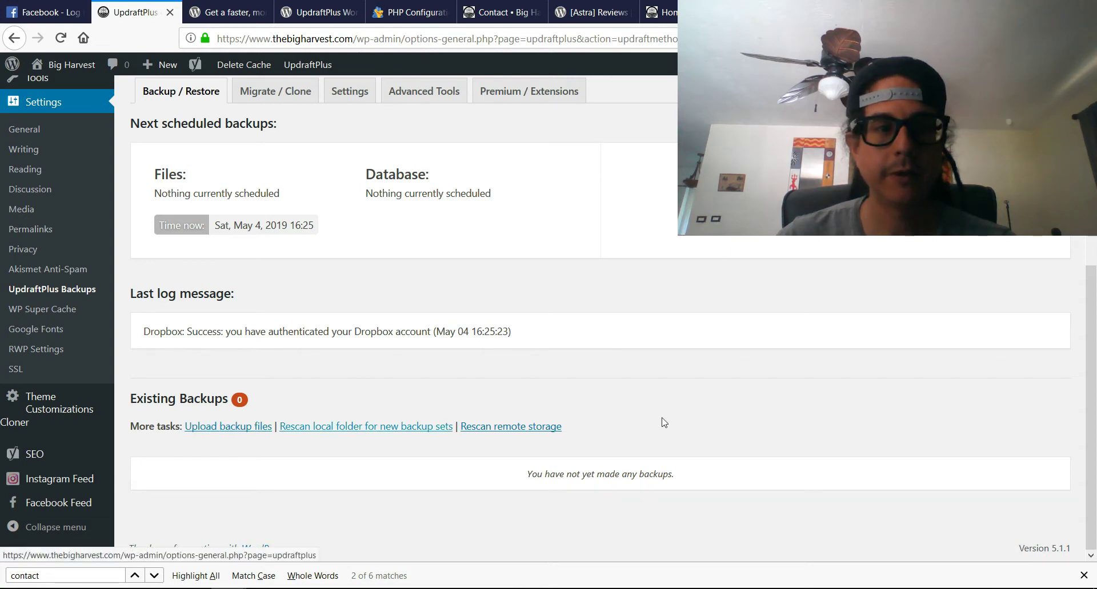
pyautogui.scroll(1, 800, 355)
pyautogui.scroll(-1, 800, 355)
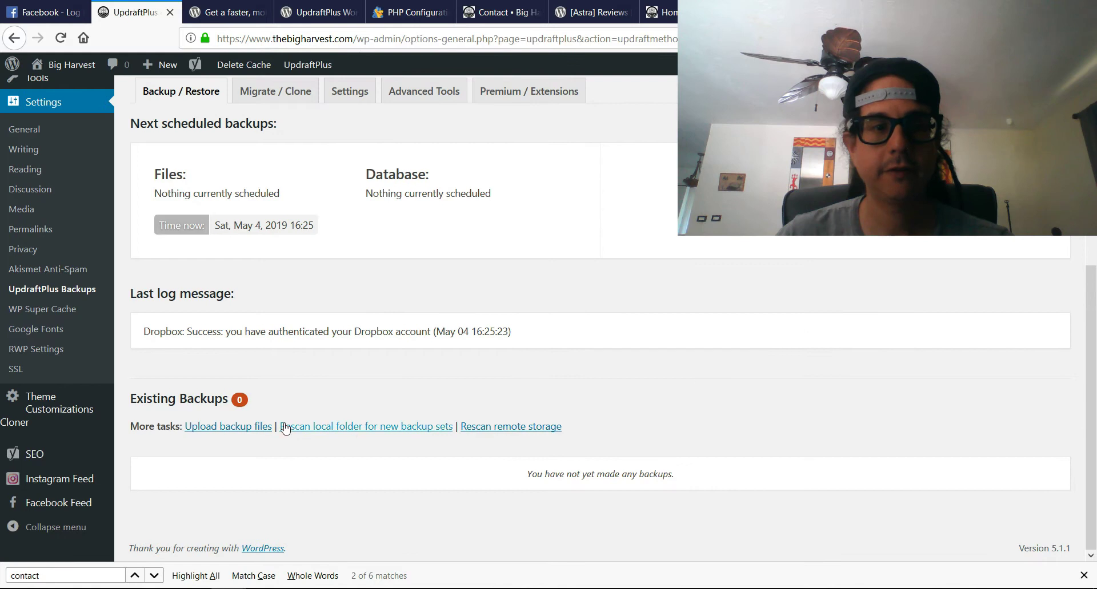
pyautogui.scroll(10, 709, 458)
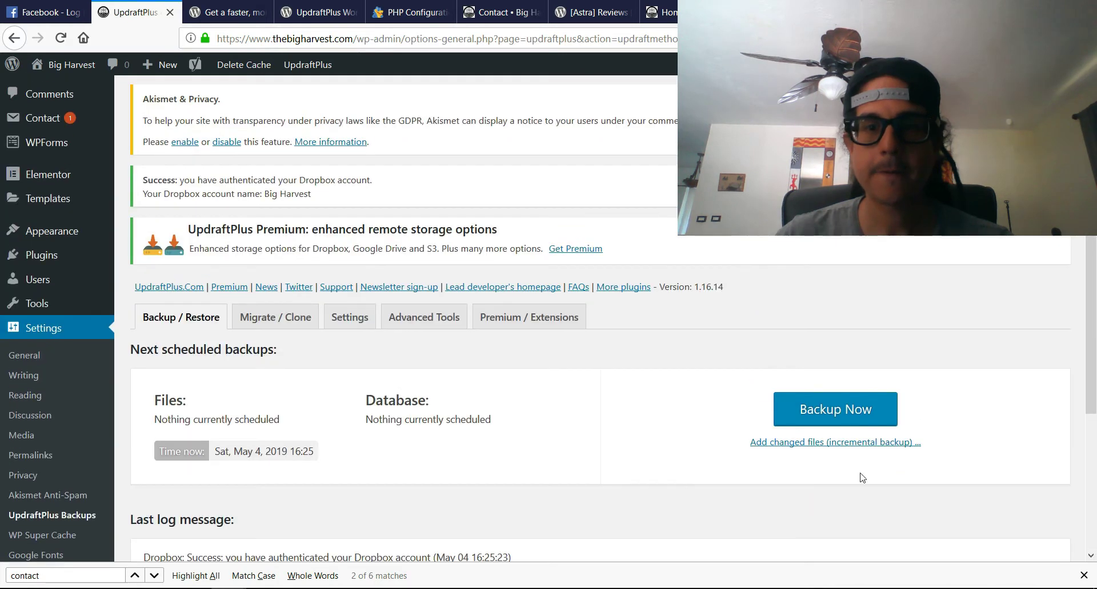
pyautogui.scroll(-6, 813, 366)
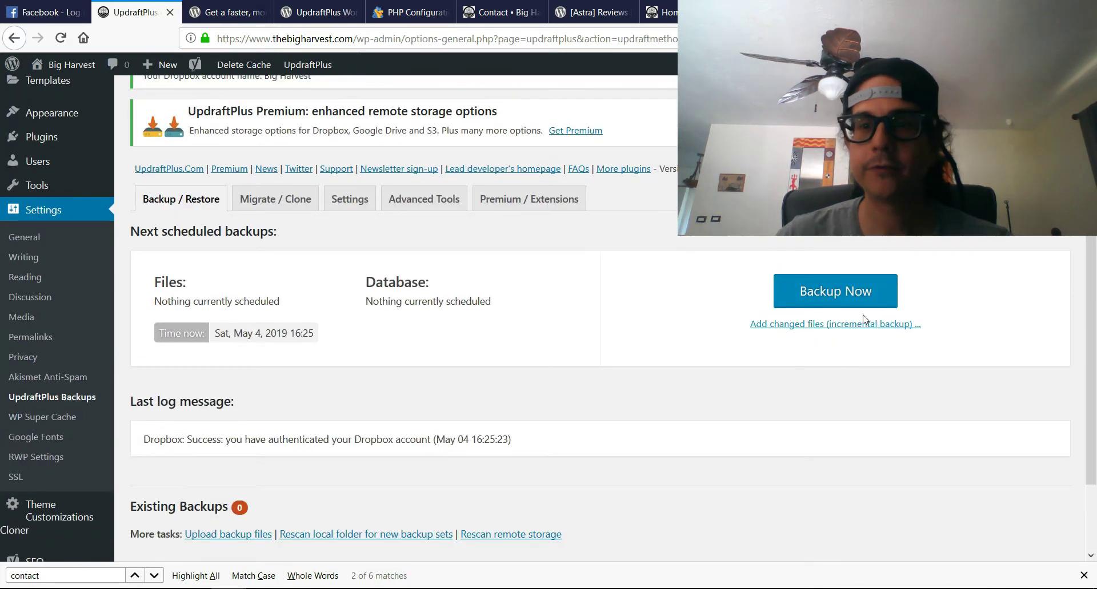
pyautogui.click(835, 295)
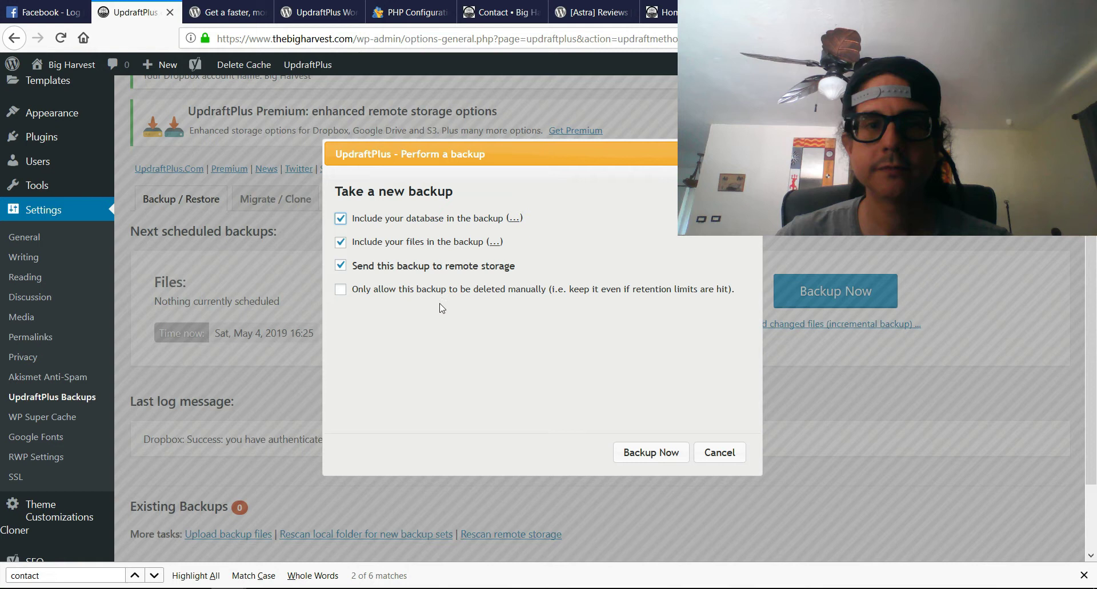
pyautogui.click(662, 460)
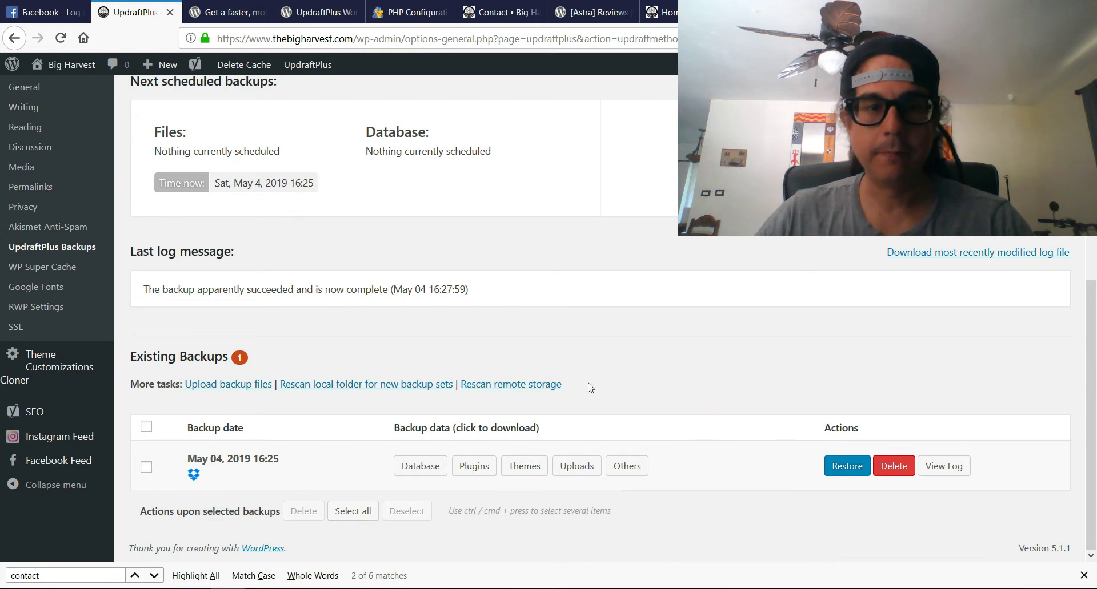
# Step: Review the last log message and the existing backups list on the UpdraftPlus page
pyautogui.scroll(4, 937, 431)
pyautogui.scroll(-4, 1023, 436)
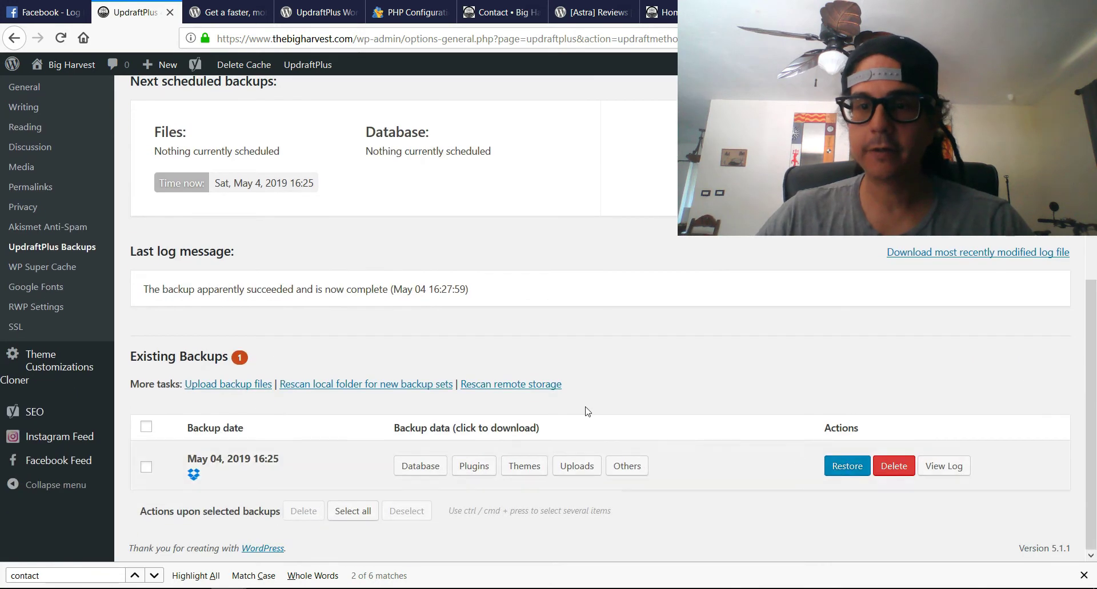
pyautogui.scroll(4, 622, 417)
pyautogui.scroll(-4, 764, 399)
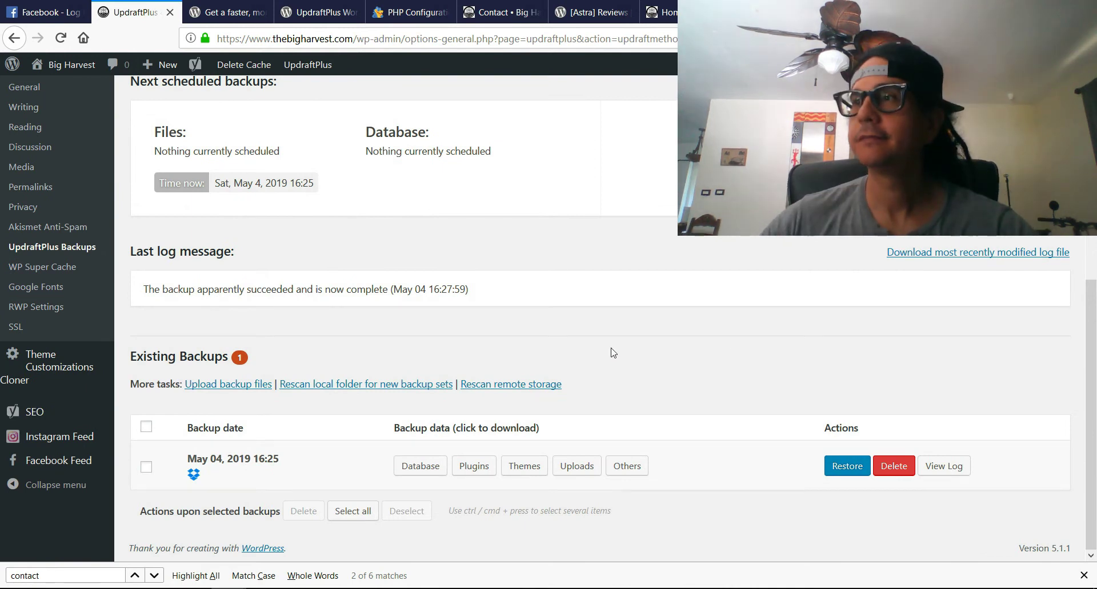
pyautogui.scroll(4, 286, 370)
pyautogui.scroll(-4, 250, 370)
pyautogui.scroll(5, 250, 370)
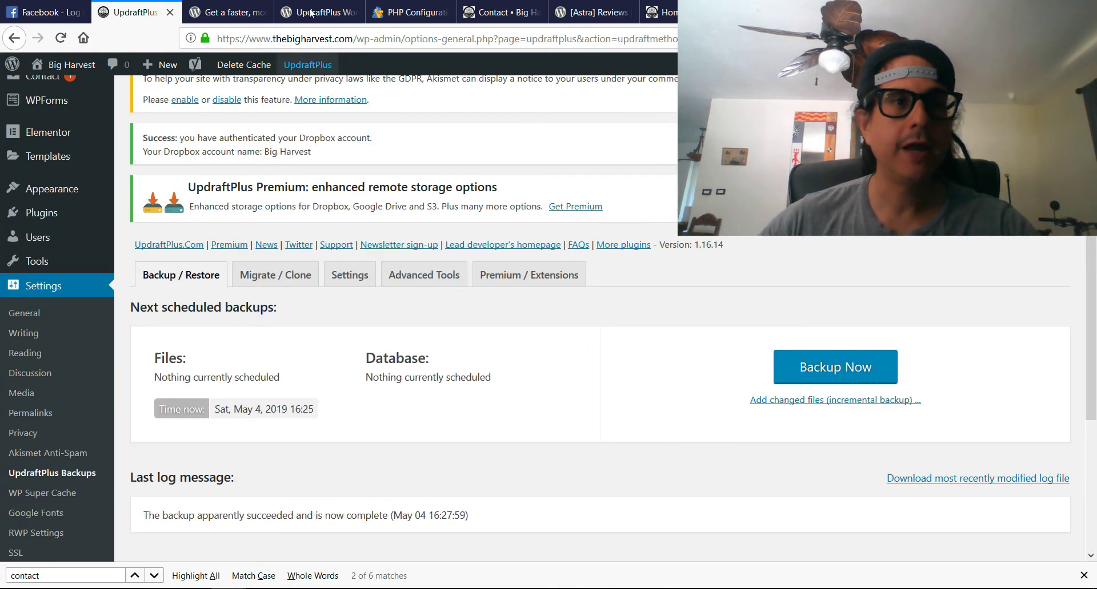
# Step: Switch to the WordPress.org PHP update guide and read the steps recommended before updating PHP
pyautogui.click(236, 5)
pyautogui.scroll(4, 517, 252)
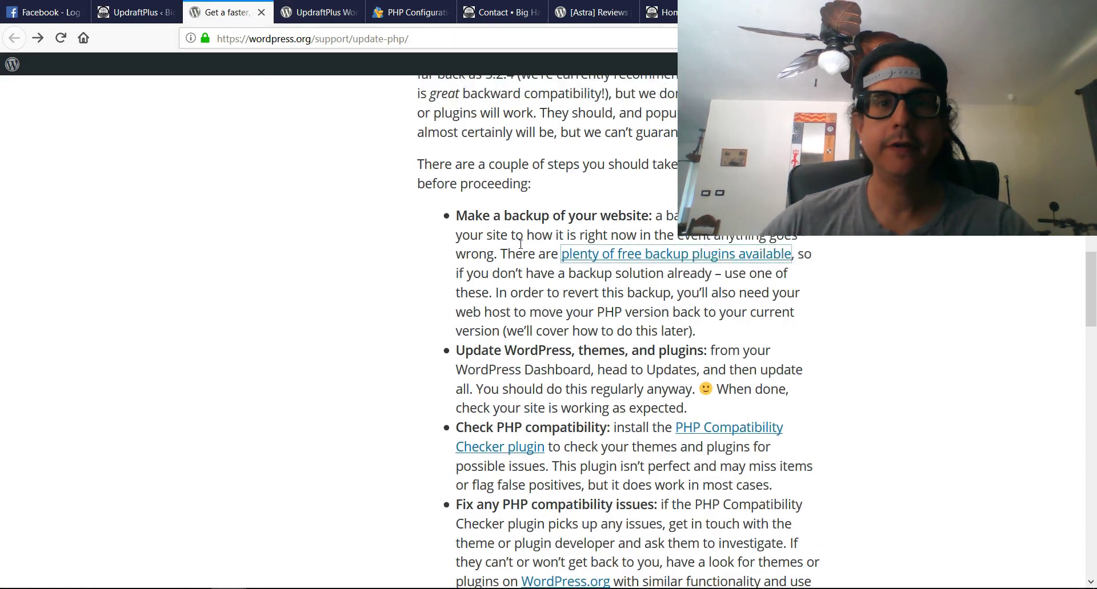
pyautogui.scroll(-5, 517, 251)
pyautogui.scroll(3, 544, 249)
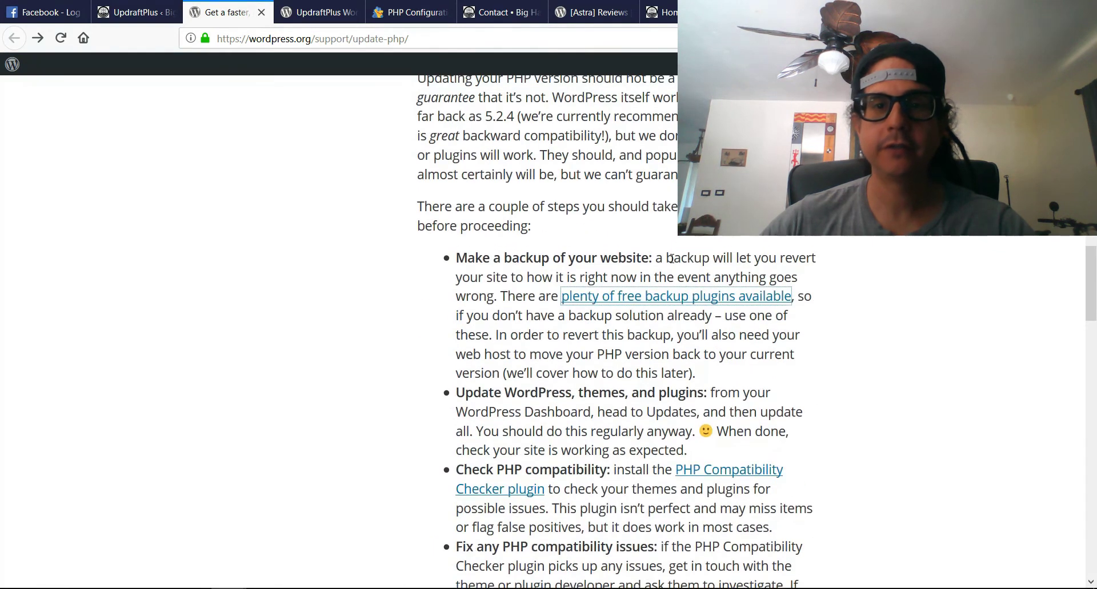
pyautogui.scroll(-3, 672, 259)
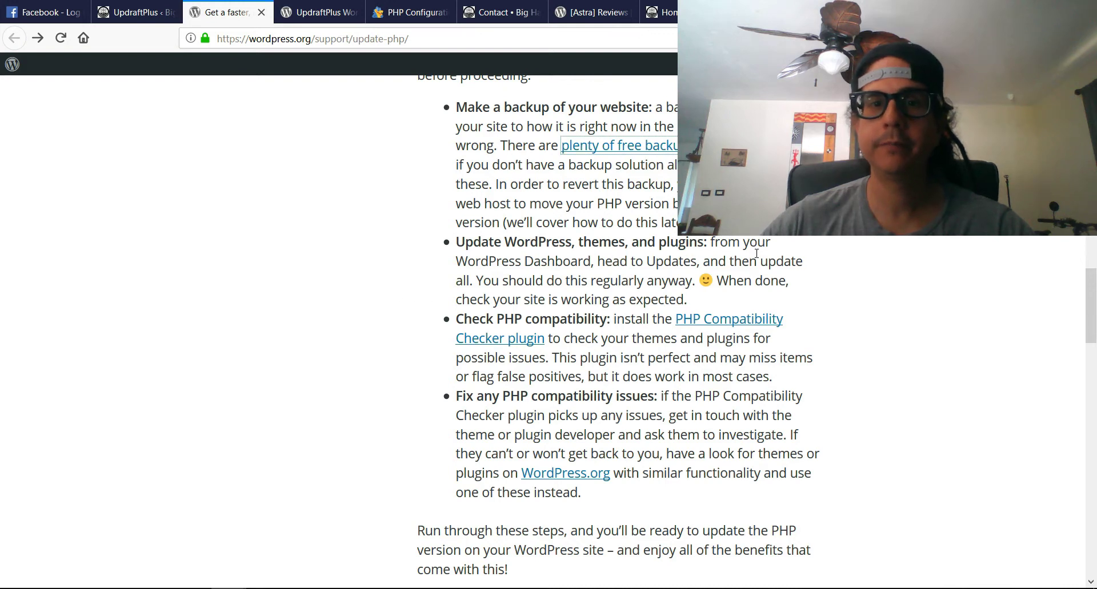
pyautogui.scroll(-1, 756, 253)
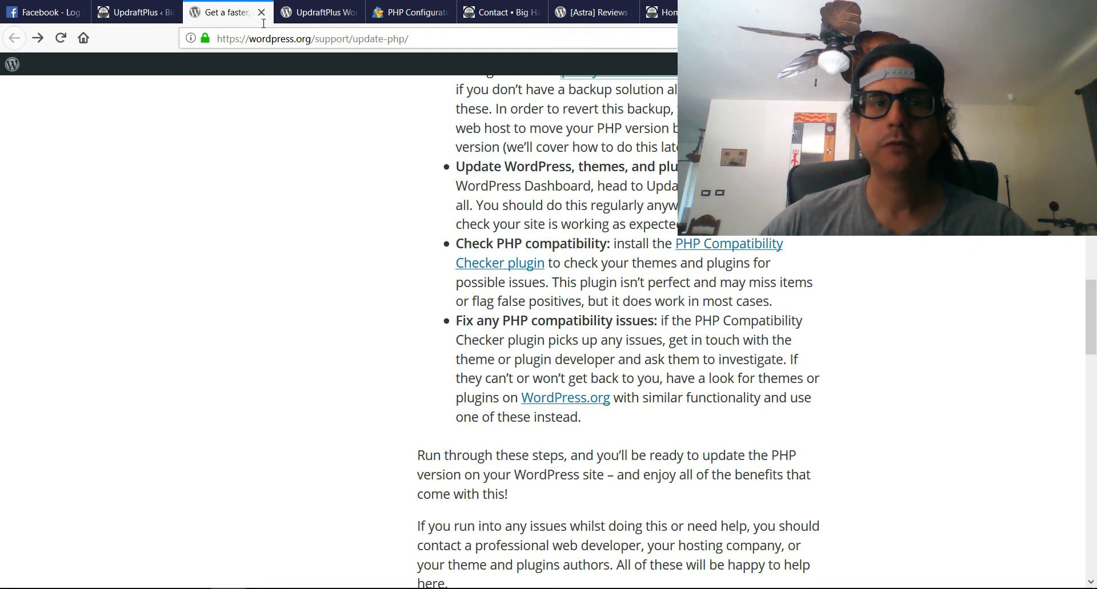
# Step: Return to the Big Harvest site admin and open its list of installed plugins
pyautogui.click(140, 11)
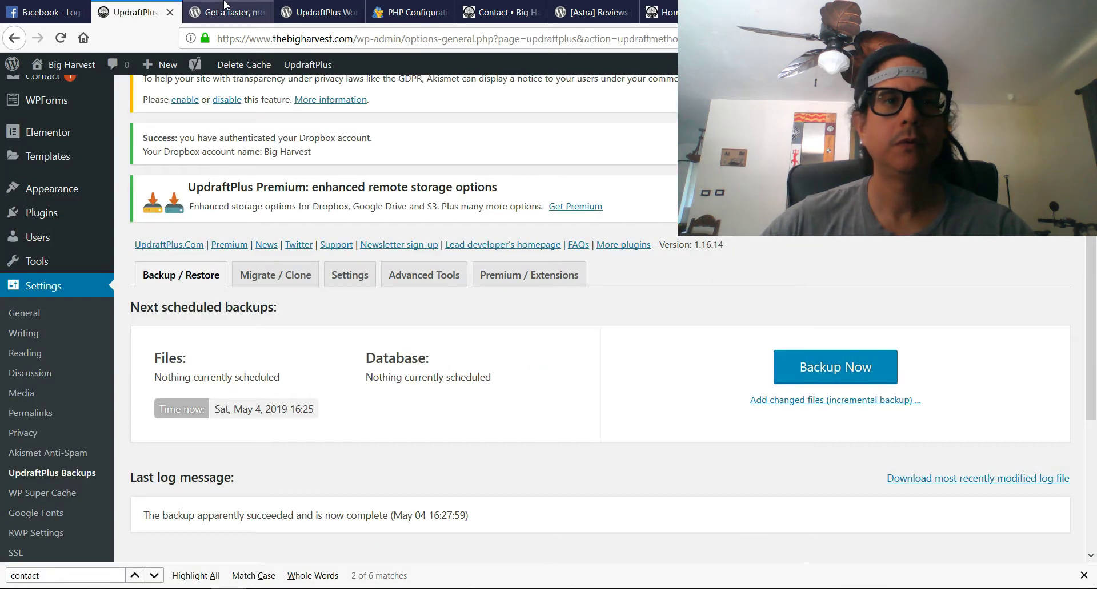
pyautogui.click(162, 215)
pyautogui.click(162, 215)
pyautogui.scroll(-3, 288, 304)
pyautogui.scroll(3, 240, 311)
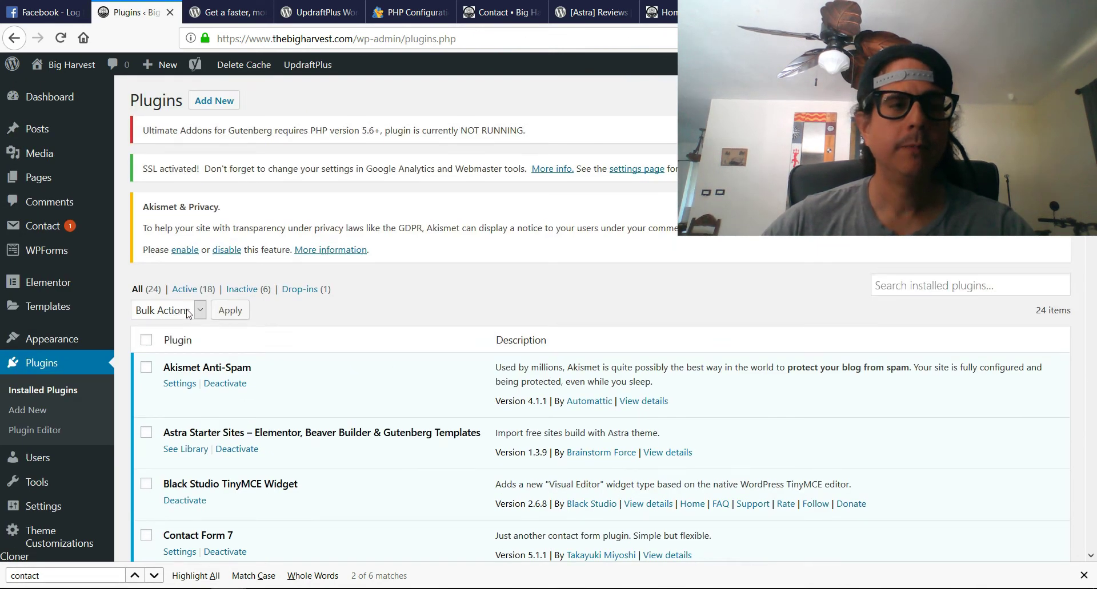
# Step: Select all installed plugins and choose Update as the bulk action
pyautogui.click(188, 314)
pyautogui.click(318, 325)
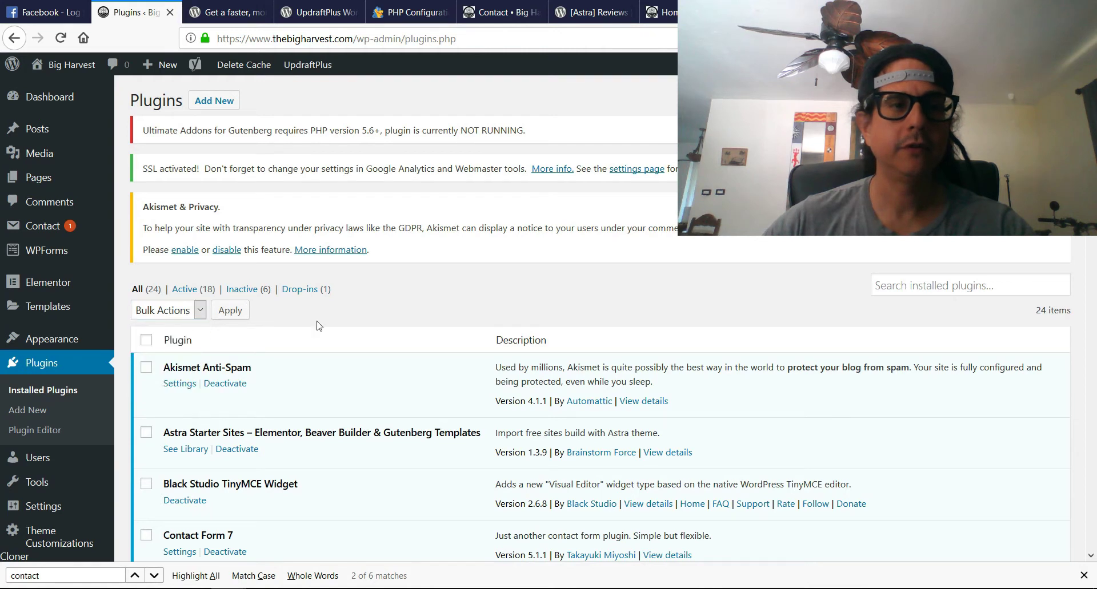
pyautogui.click(146, 341)
pyautogui.scroll(-2, 172, 331)
pyautogui.scroll(2, 197, 321)
pyautogui.click(180, 313)
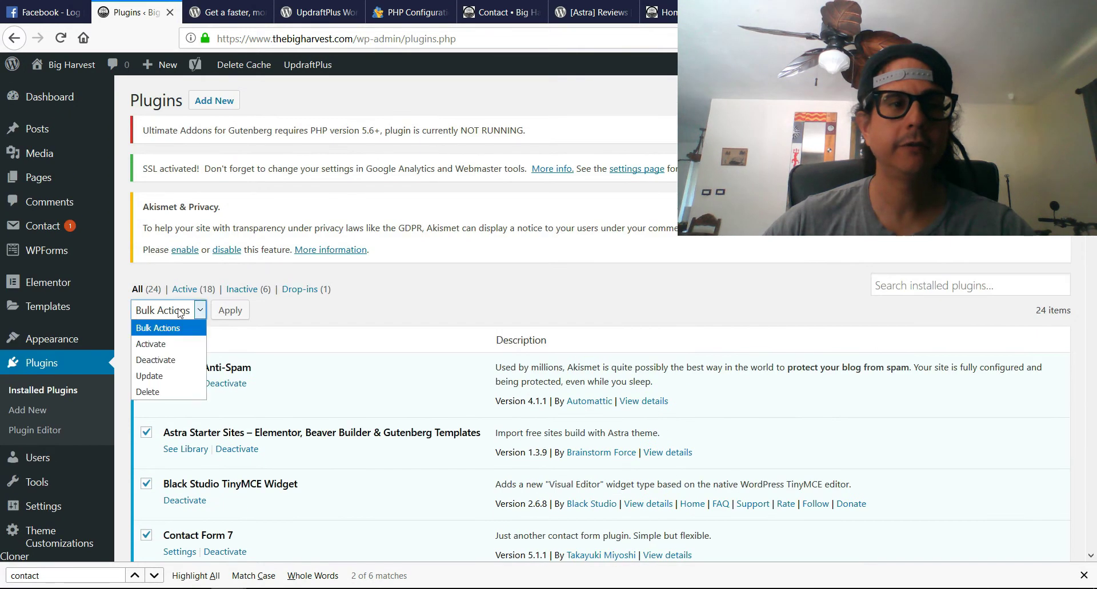
pyautogui.click(165, 377)
pyautogui.scroll(-18, 338, 326)
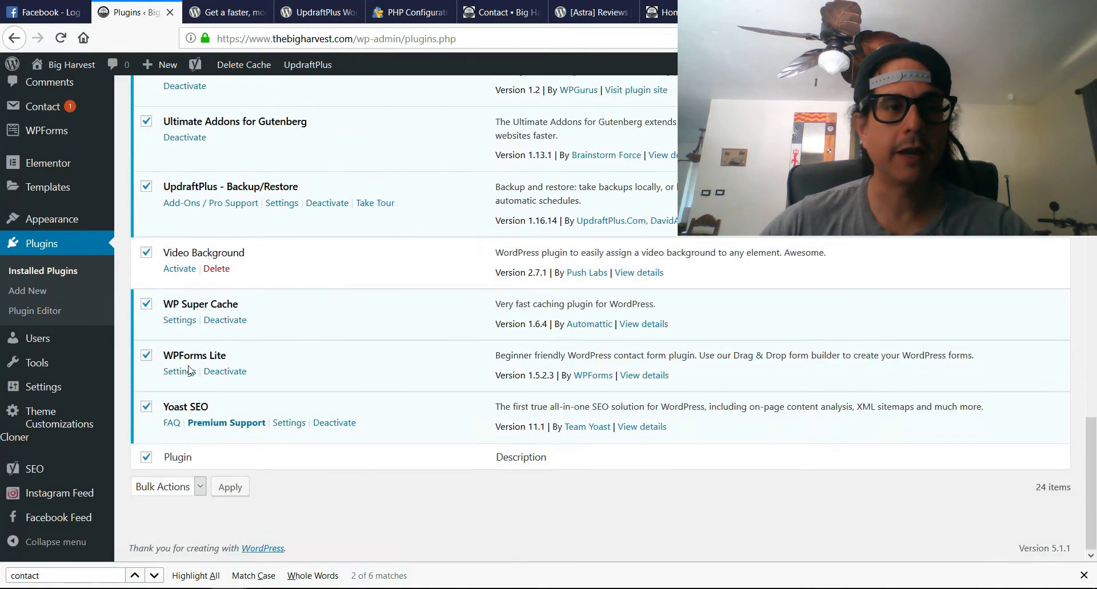
# Step: Deselect the inactive plugins: Video Background, Spacer, SiteOrigin Widgets Bundle, Page Builder by SiteOrigin, One-Click Child Theme and Lightbox Plus Colorbox
pyautogui.scroll(2, 165, 377)
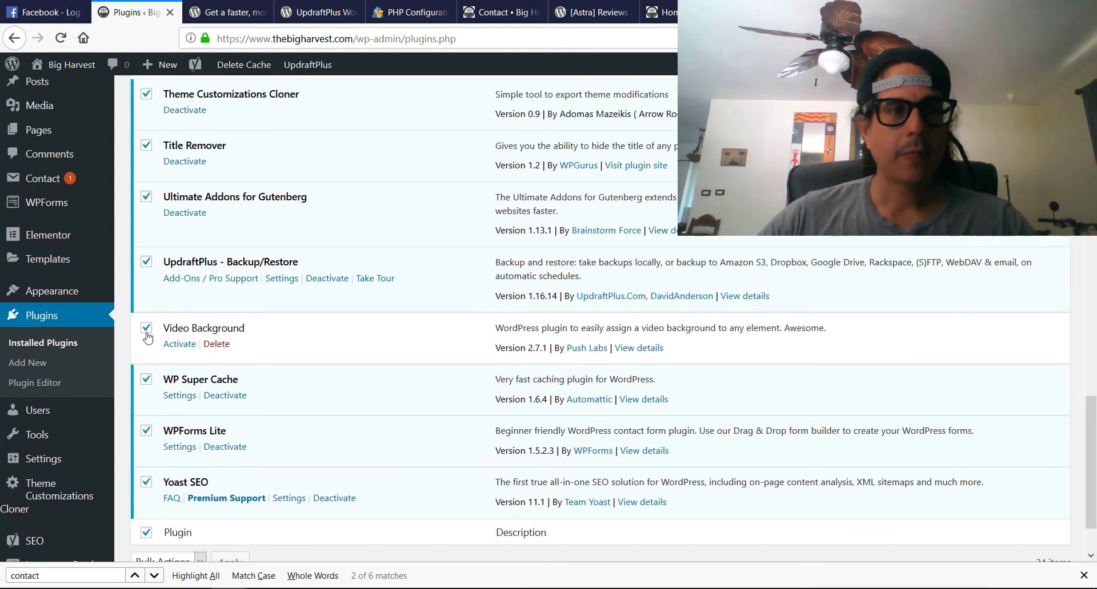
pyautogui.scroll(5, 147, 337)
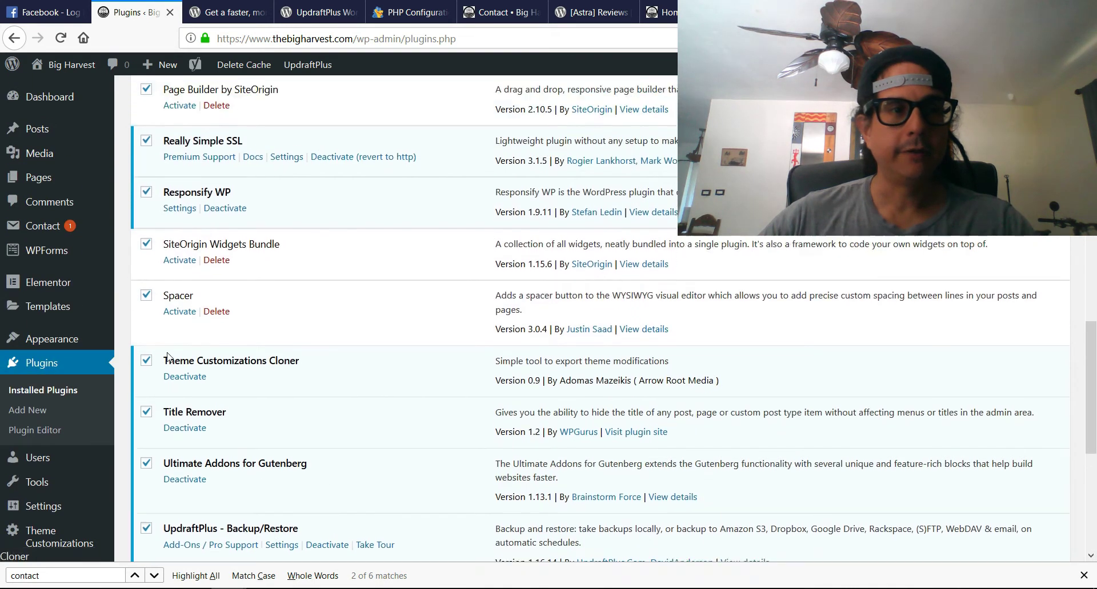
pyautogui.click(146, 279)
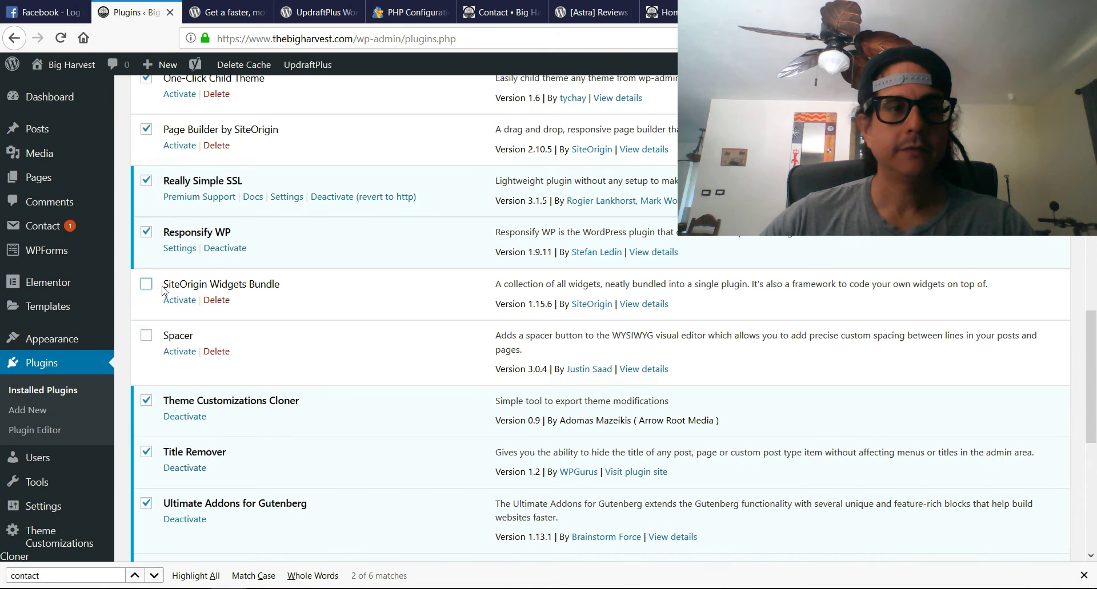
pyautogui.scroll(4, 146, 282)
pyautogui.click(147, 350)
pyautogui.click(146, 298)
pyautogui.click(145, 234)
# Step: Check the plugin selection through the whole list and apply the bulk update to the selected active plugins
pyautogui.scroll(9, 218, 283)
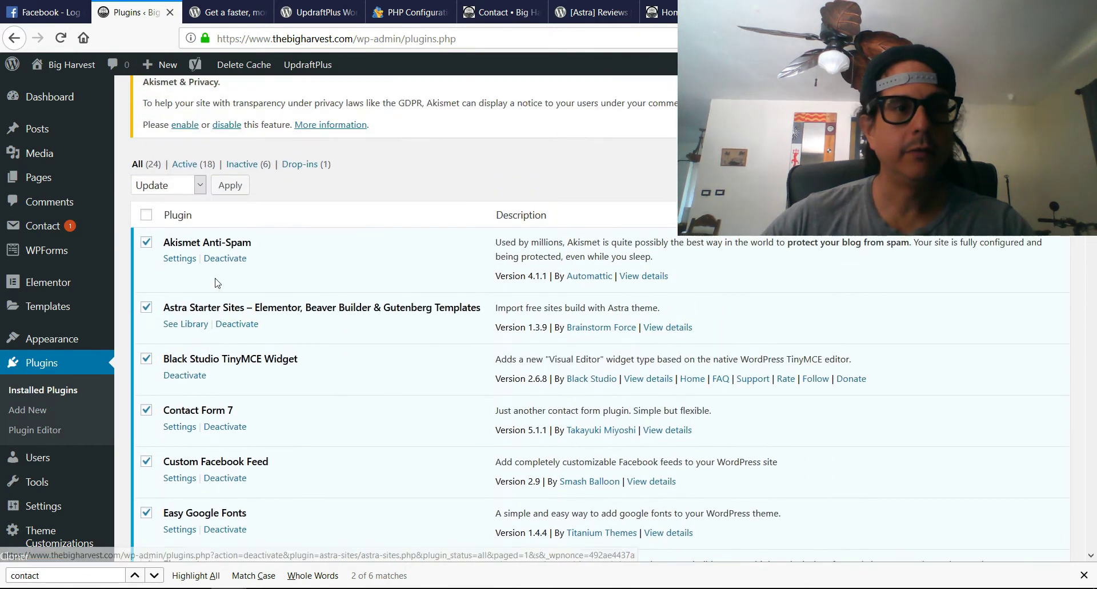
pyautogui.scroll(-20, 342, 400)
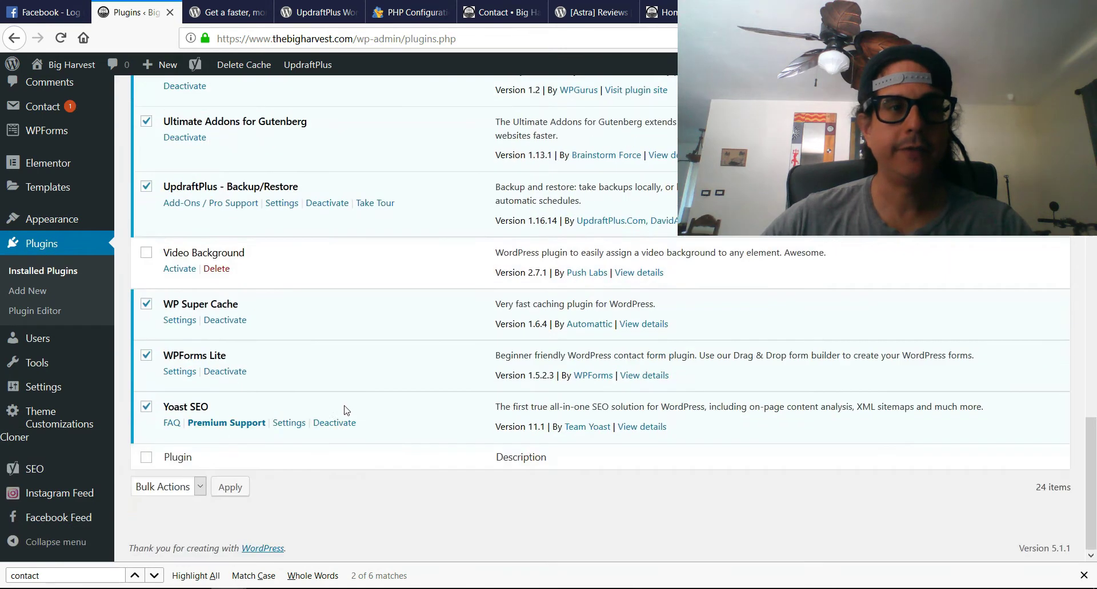
pyautogui.scroll(20, 345, 466)
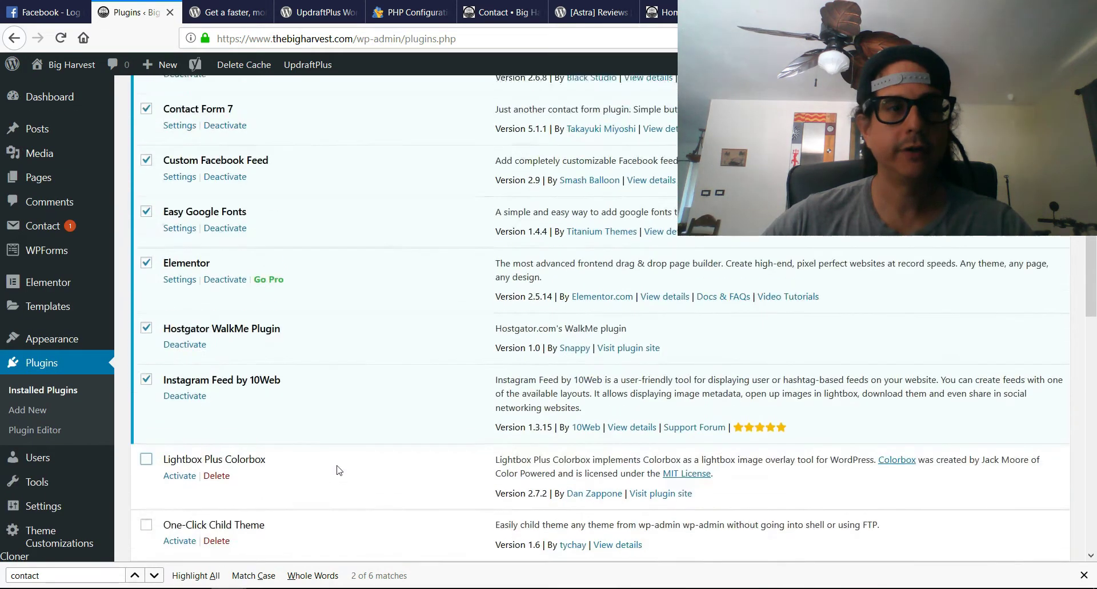
pyautogui.scroll(3, 337, 469)
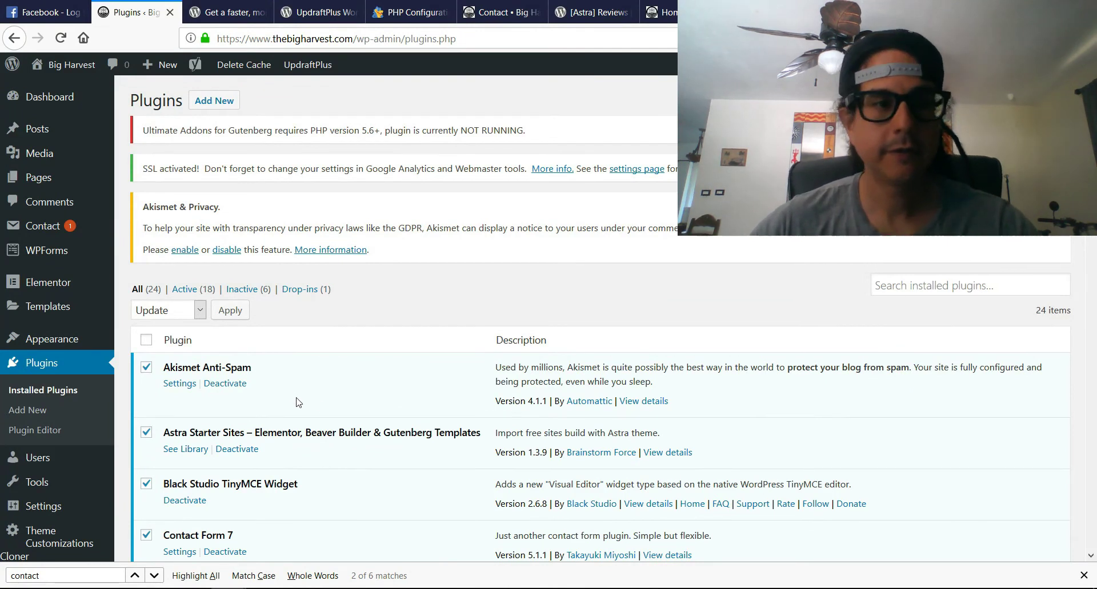
pyautogui.scroll(-3, 266, 386)
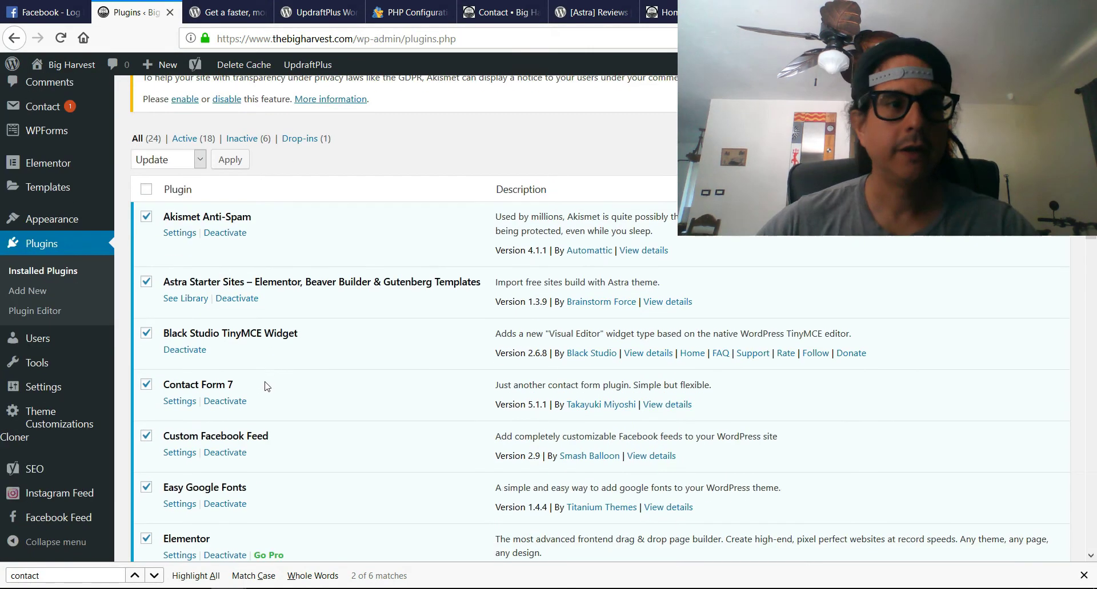
pyautogui.click(228, 160)
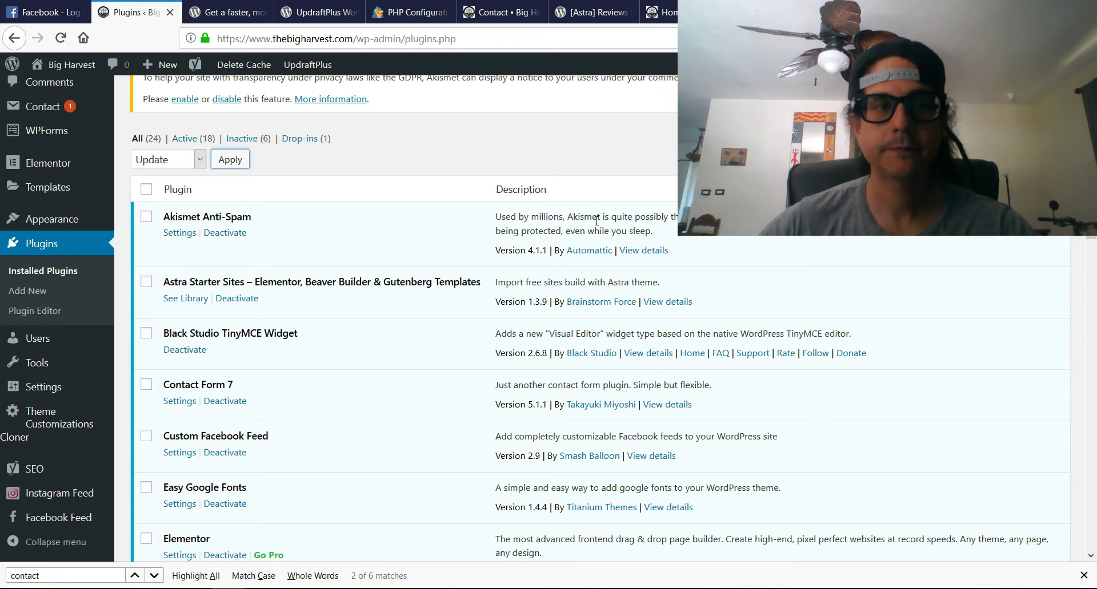
# Step: Open the linked list of hosts with PHP update instructions from WordPress.org's PHP update guide in a separate tab and view it
pyautogui.hotkey('ctrl', 'Tab')
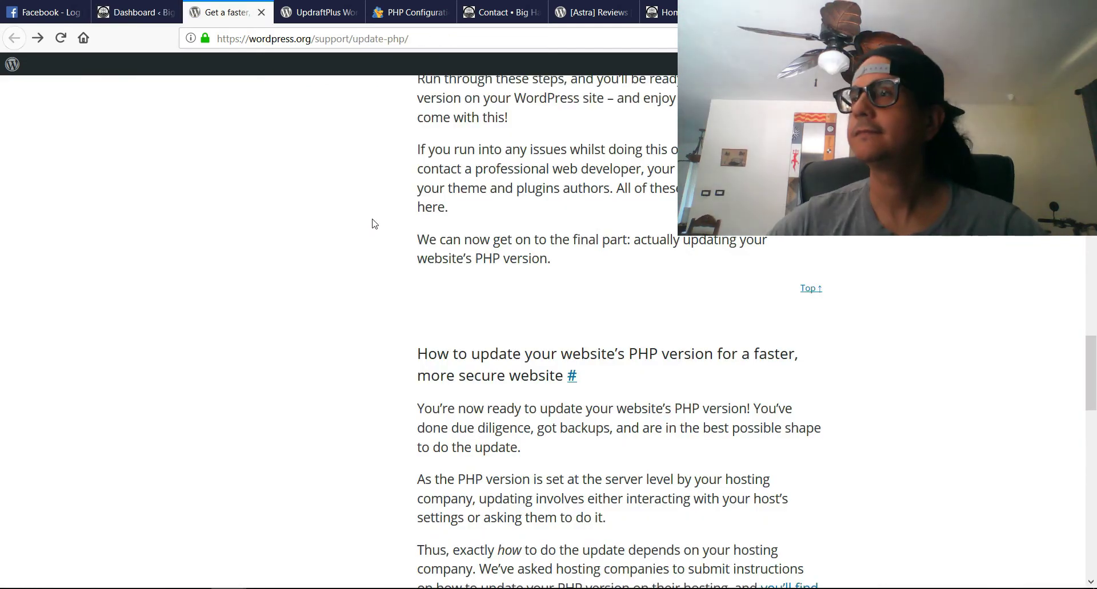
pyautogui.scroll(-4, 409, 225)
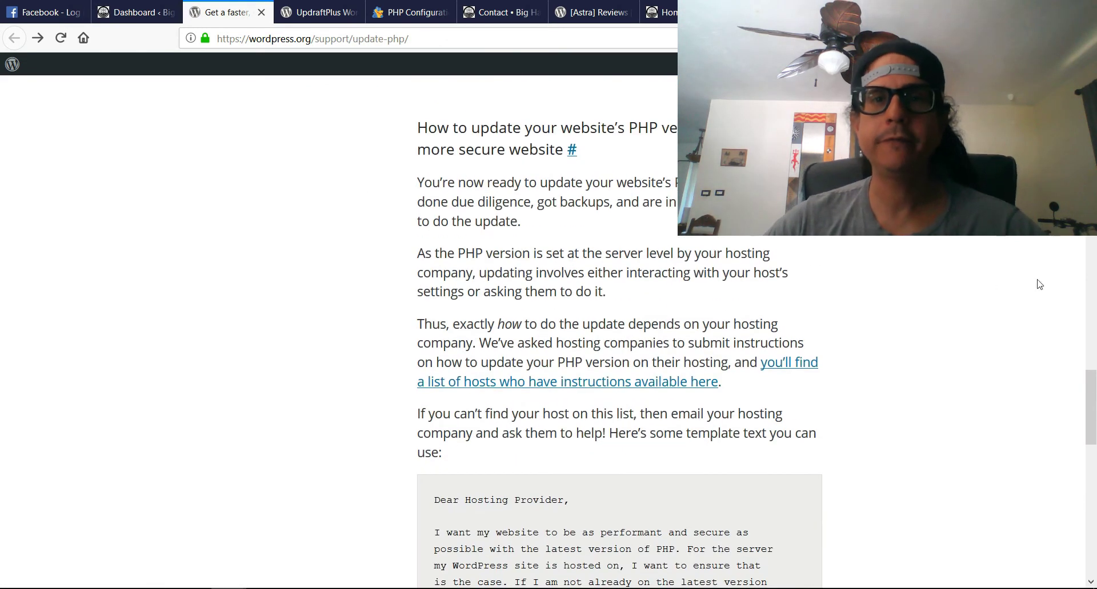
pyautogui.scroll(-2, 619, 342)
pyautogui.scroll(2, 619, 343)
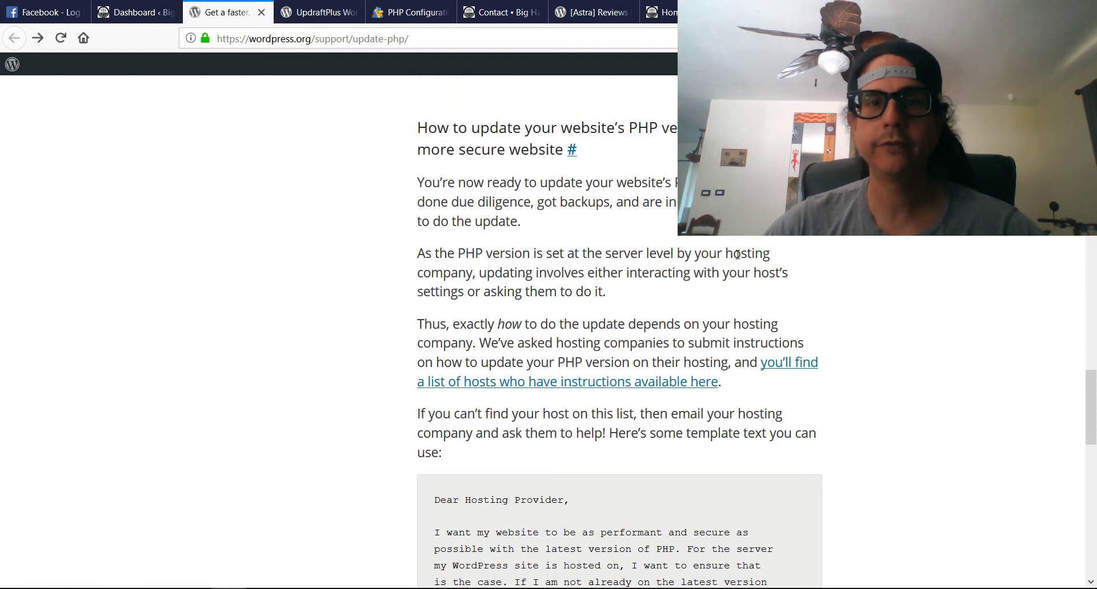
pyautogui.scroll(-3, 619, 343)
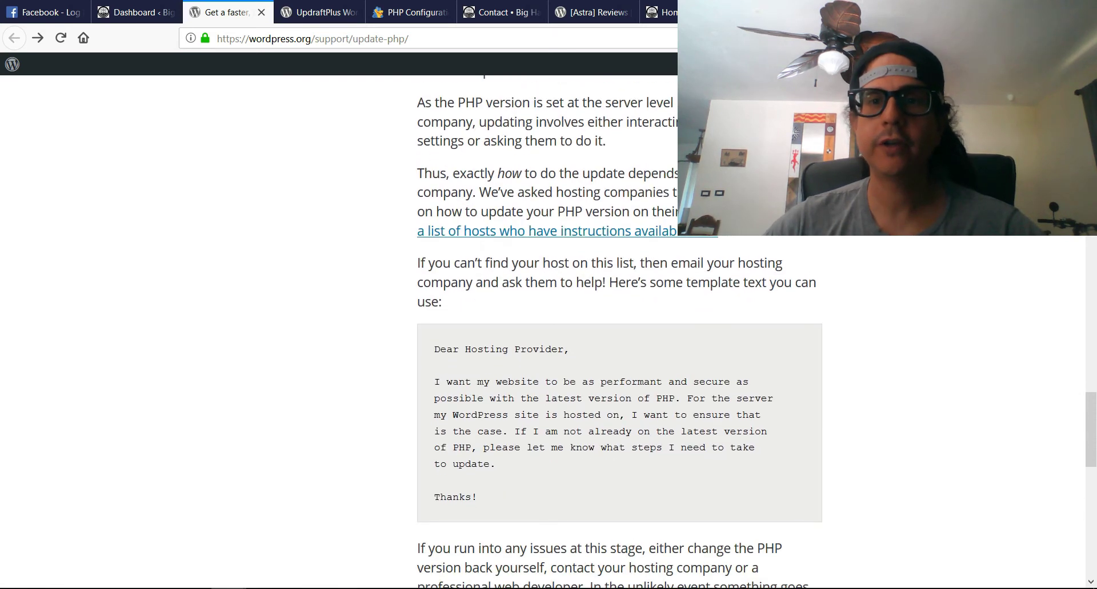
pyautogui.rightClick(797, 201)
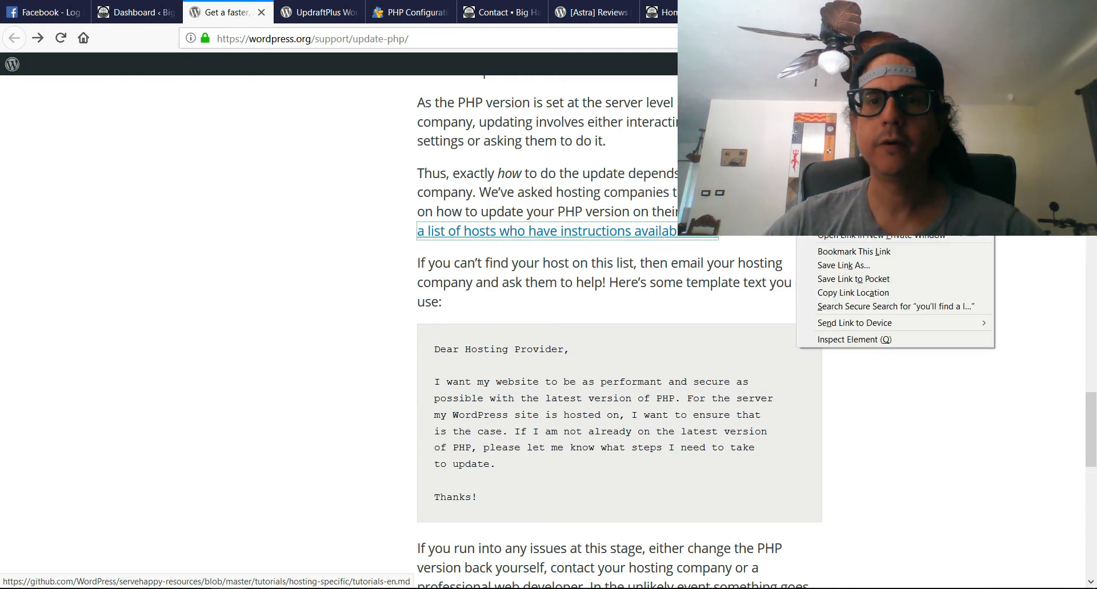
pyautogui.click(828, 210)
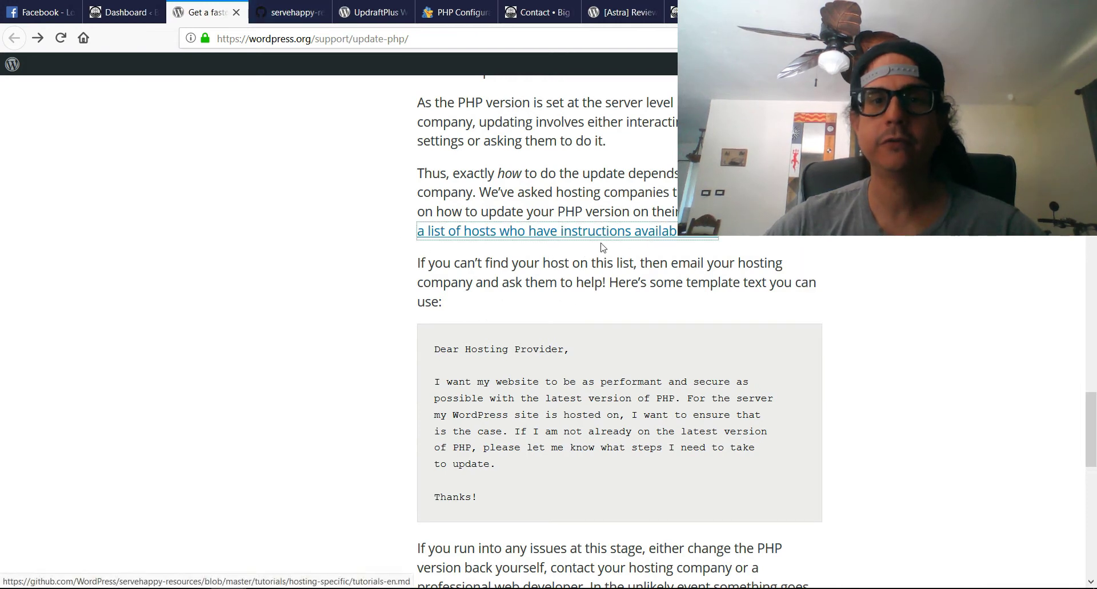
pyautogui.click(304, 8)
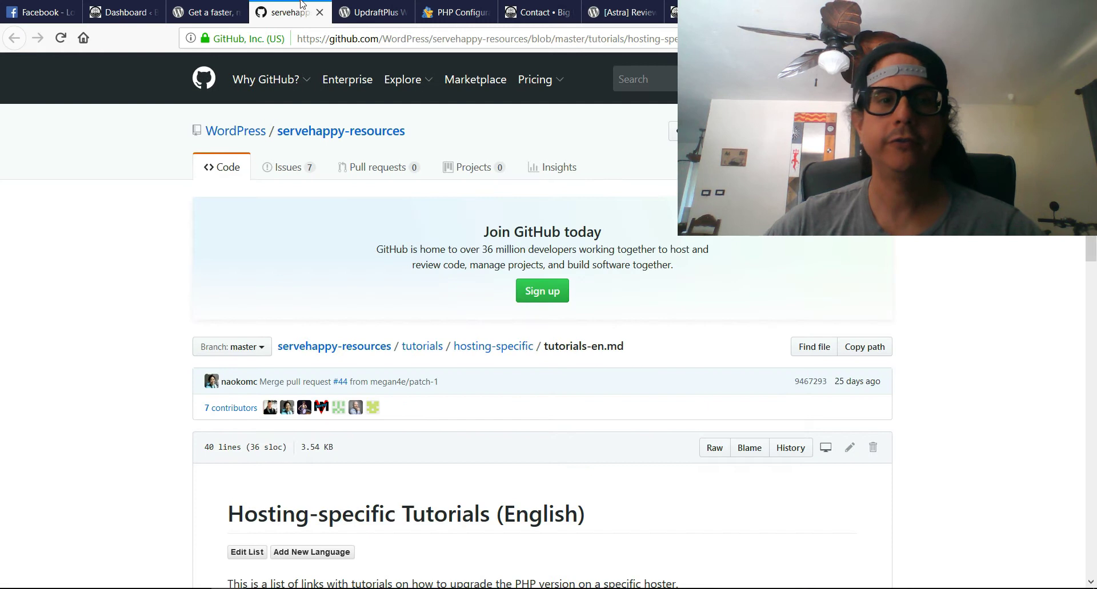
# Step: Find HostGator in the list of hosting-specific tutorials and open its PHP configuration article
pyautogui.scroll(-9, 479, 226)
pyautogui.scroll(-5, 737, 307)
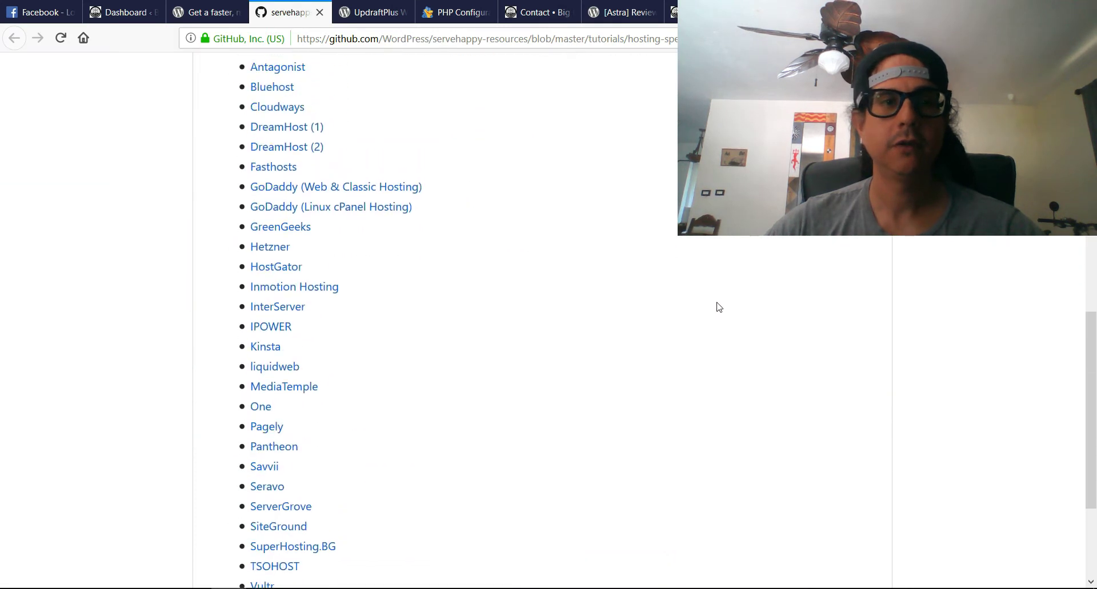
pyautogui.scroll(6, 583, 284)
pyautogui.scroll(-5, 351, 166)
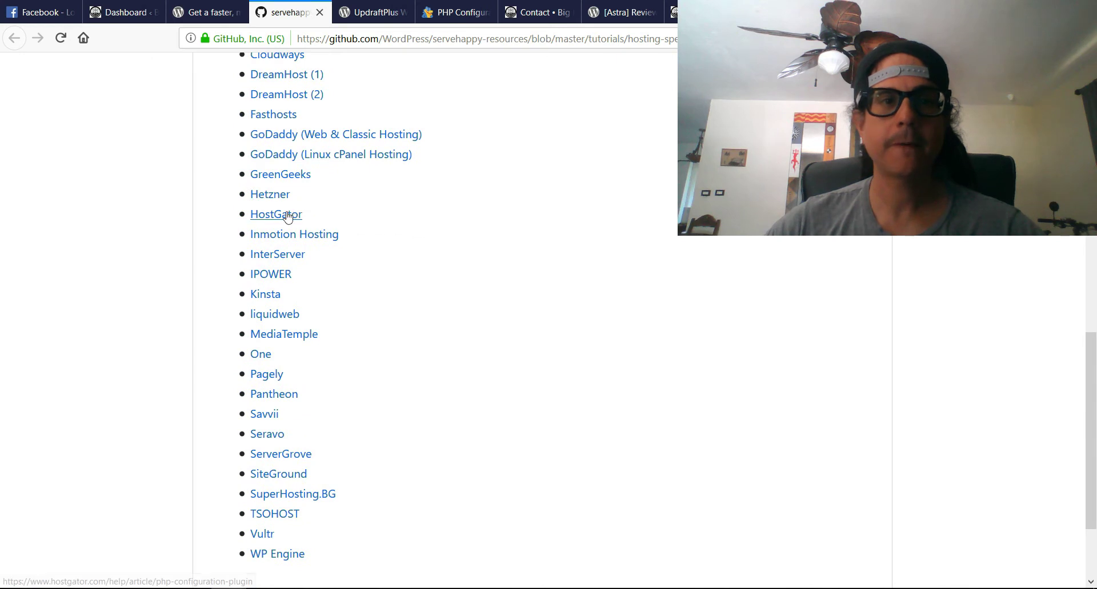
pyautogui.click(282, 216)
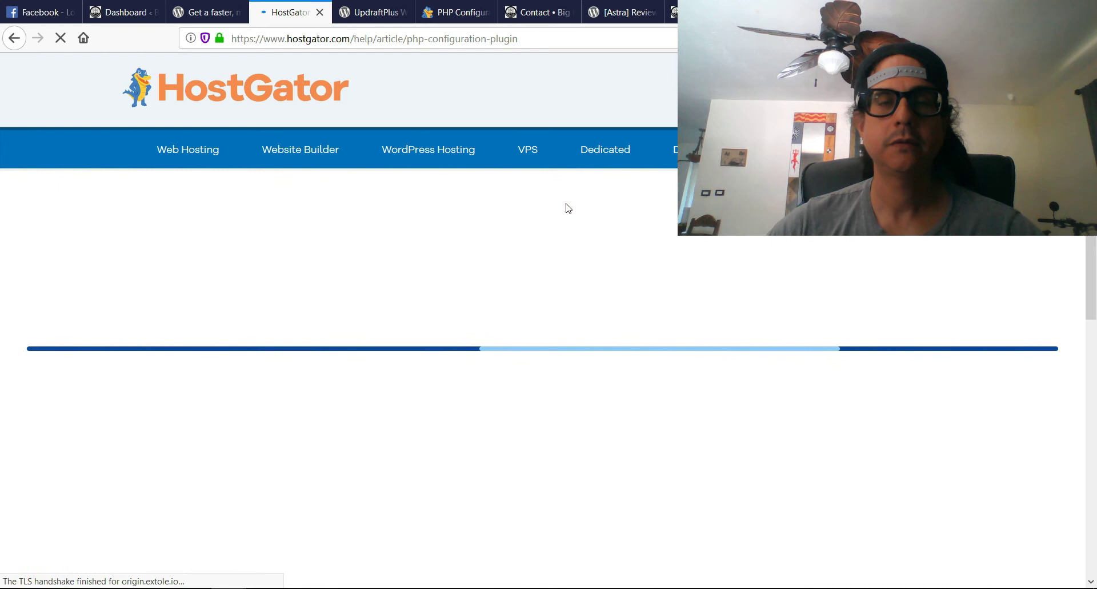
# Step: Read HostGator's instructions for updating a site's PHP version with PHP Selector, including the version options and the caution note
pyautogui.scroll(-4, 571, 217)
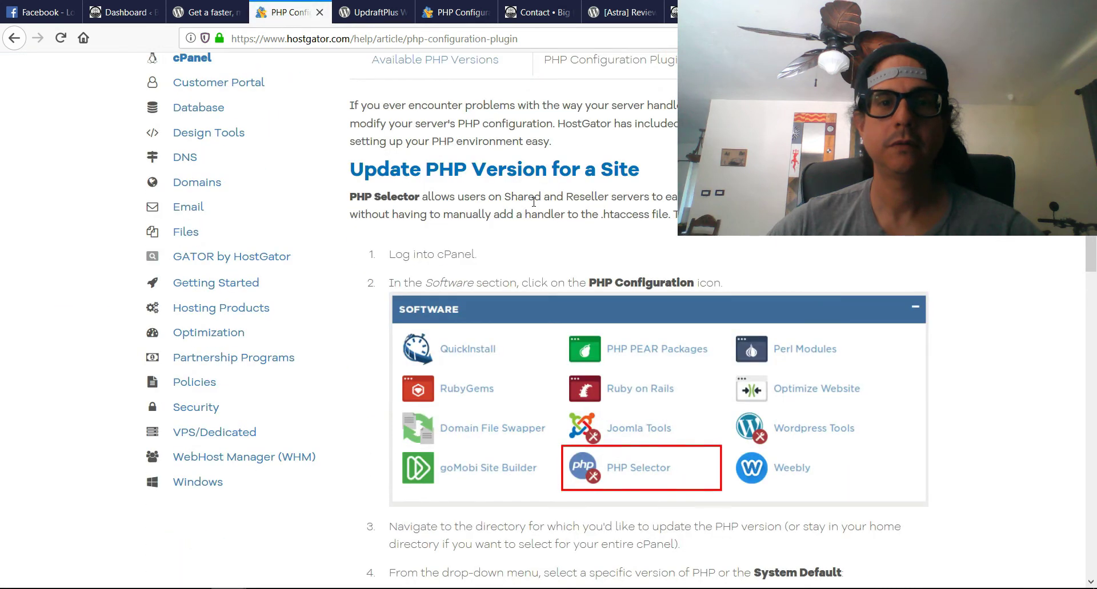
pyautogui.scroll(-3, 514, 228)
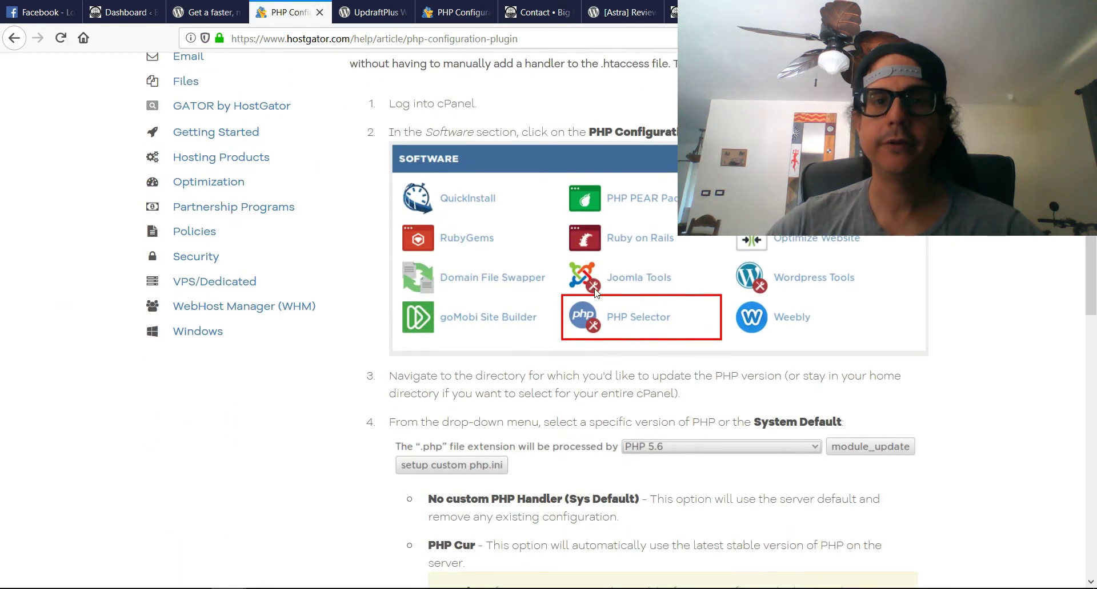
pyautogui.scroll(-3, 596, 292)
pyautogui.scroll(4, 599, 195)
pyautogui.scroll(-3, 629, 228)
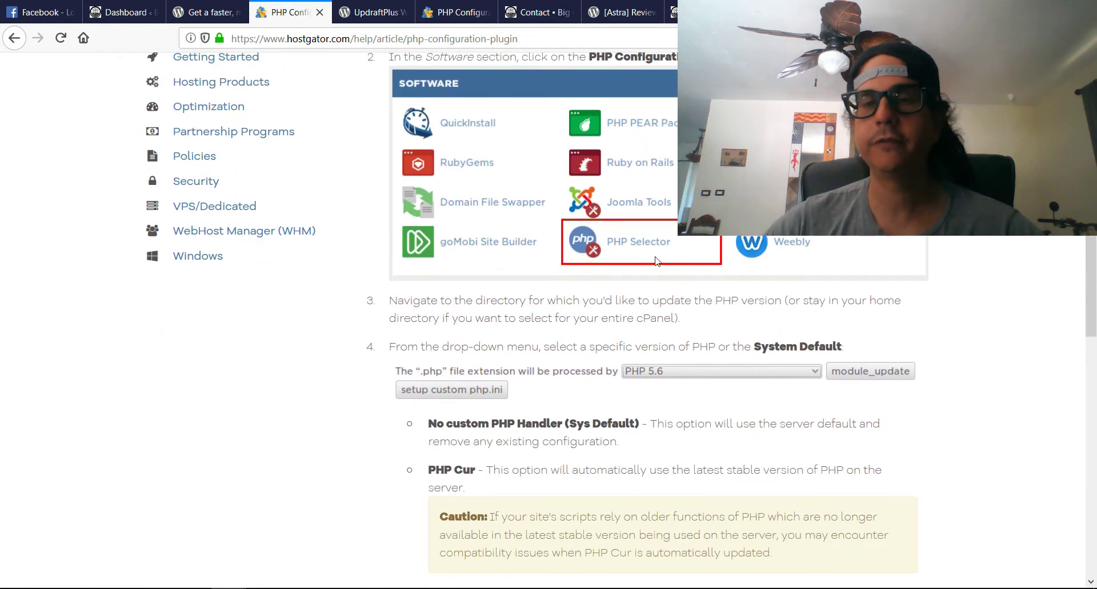
pyautogui.scroll(2, 652, 260)
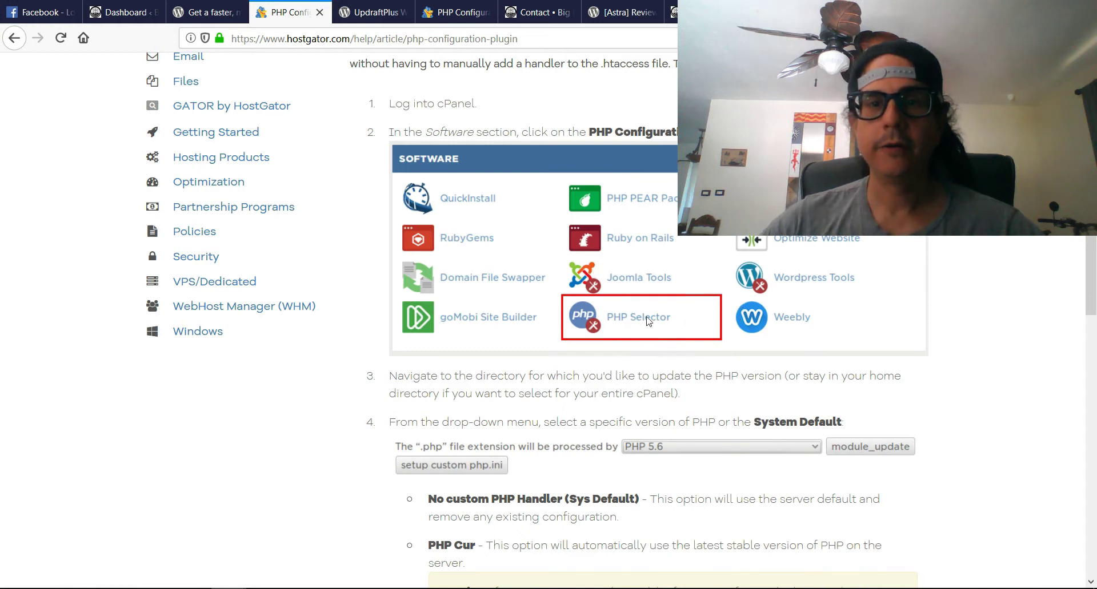
pyautogui.scroll(-5, 671, 323)
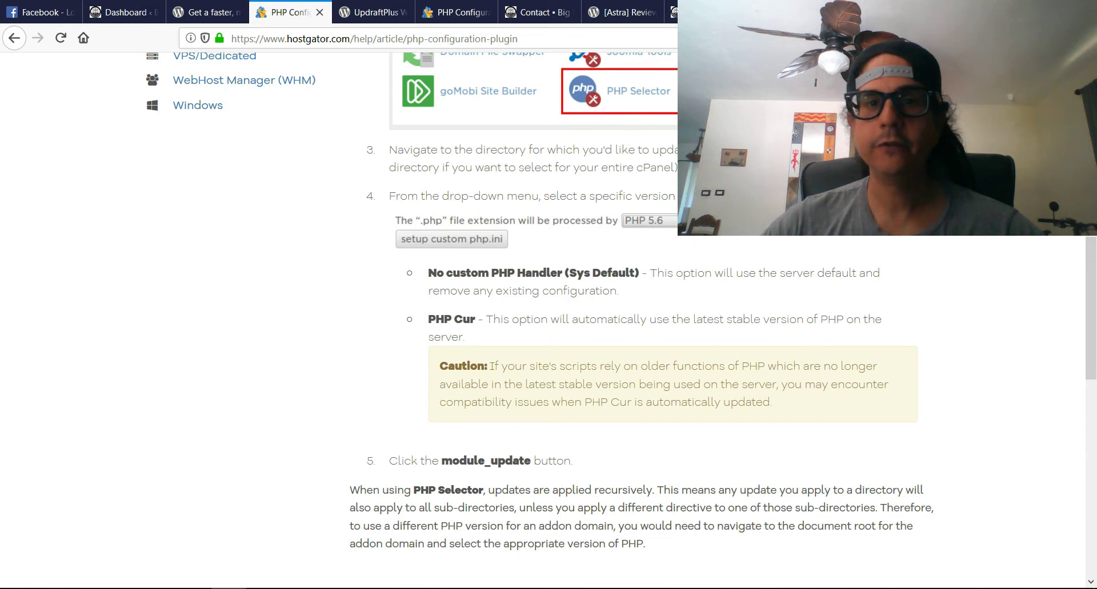
pyautogui.scroll(-2, 590, 218)
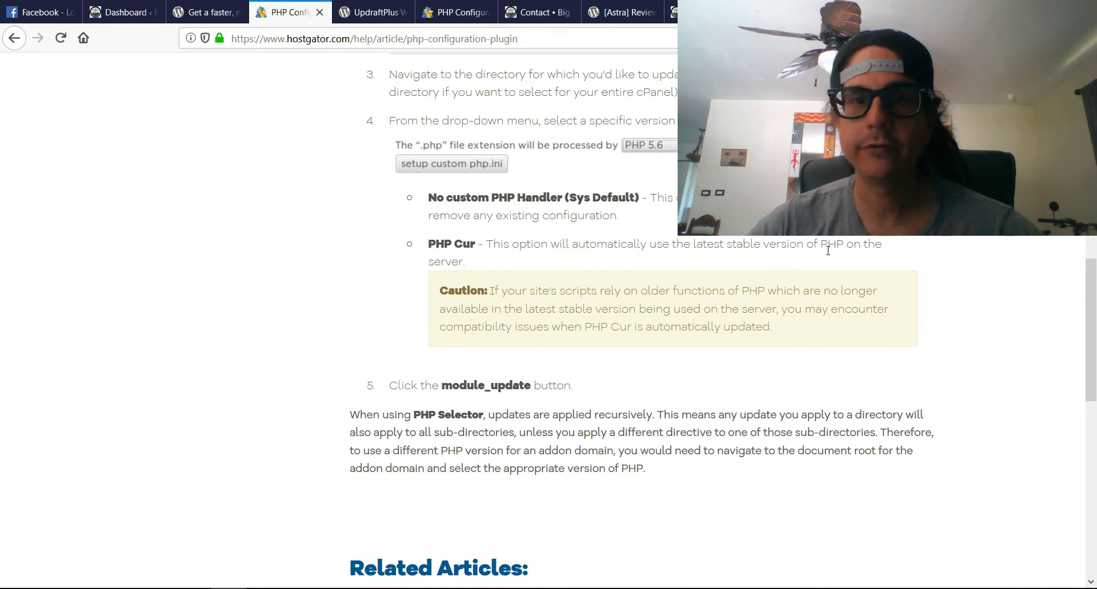
pyautogui.scroll(-3, 685, 297)
pyautogui.scroll(2, 485, 215)
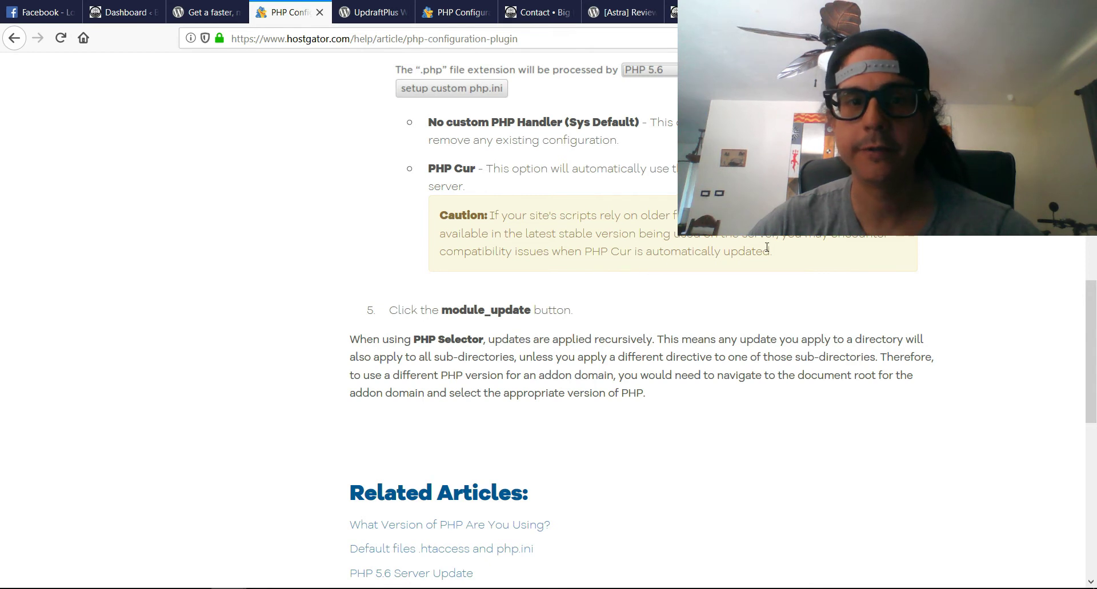
pyautogui.scroll(-3, 489, 289)
pyautogui.scroll(1, 377, 262)
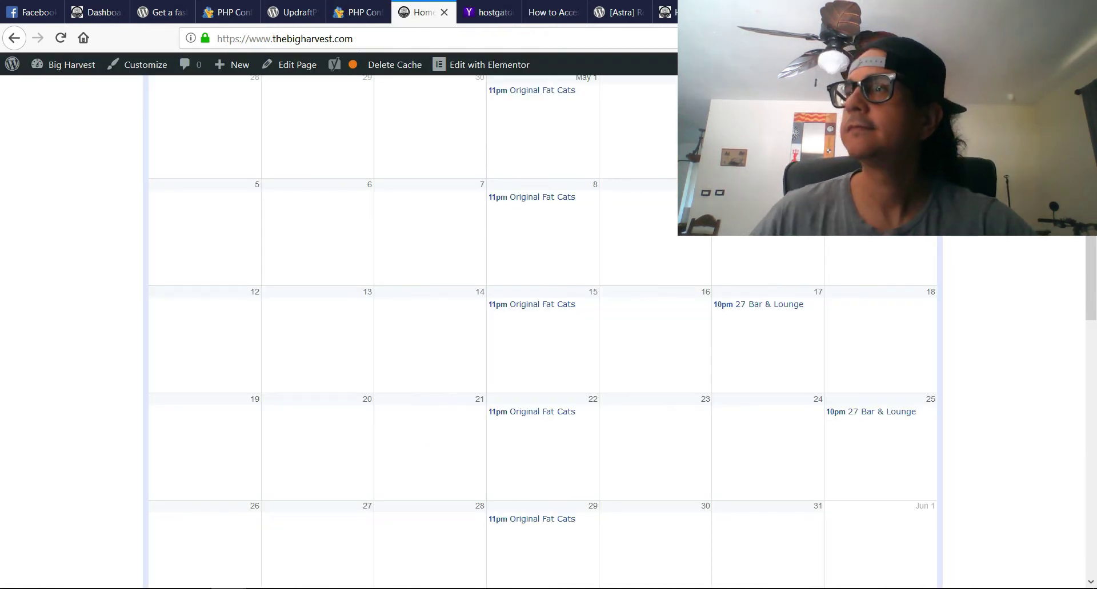
pyautogui.click(415, 38)
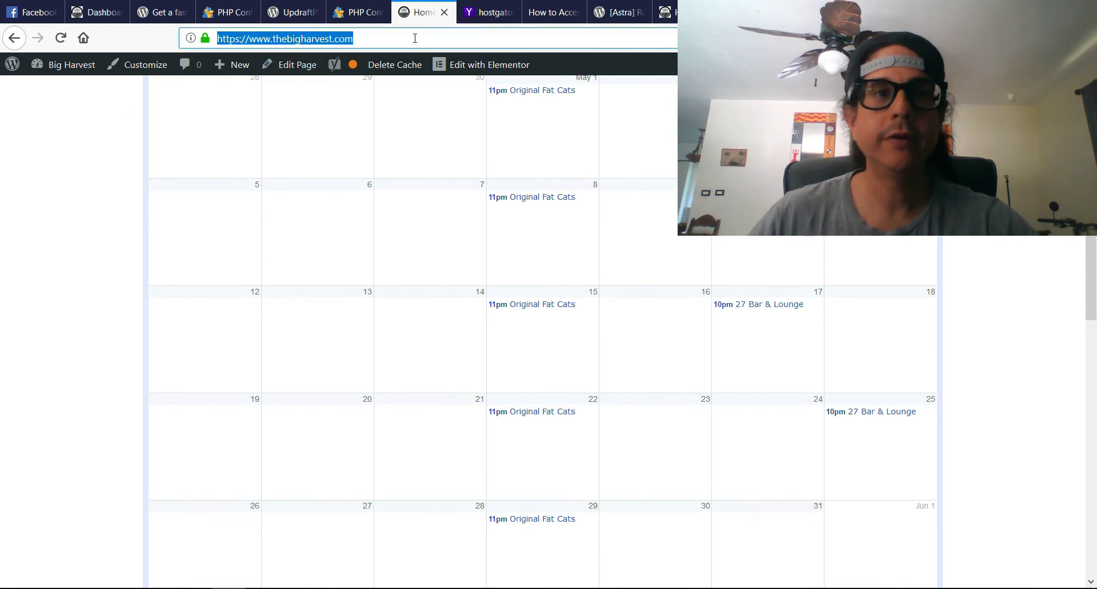
pyautogui.click(341, 37)
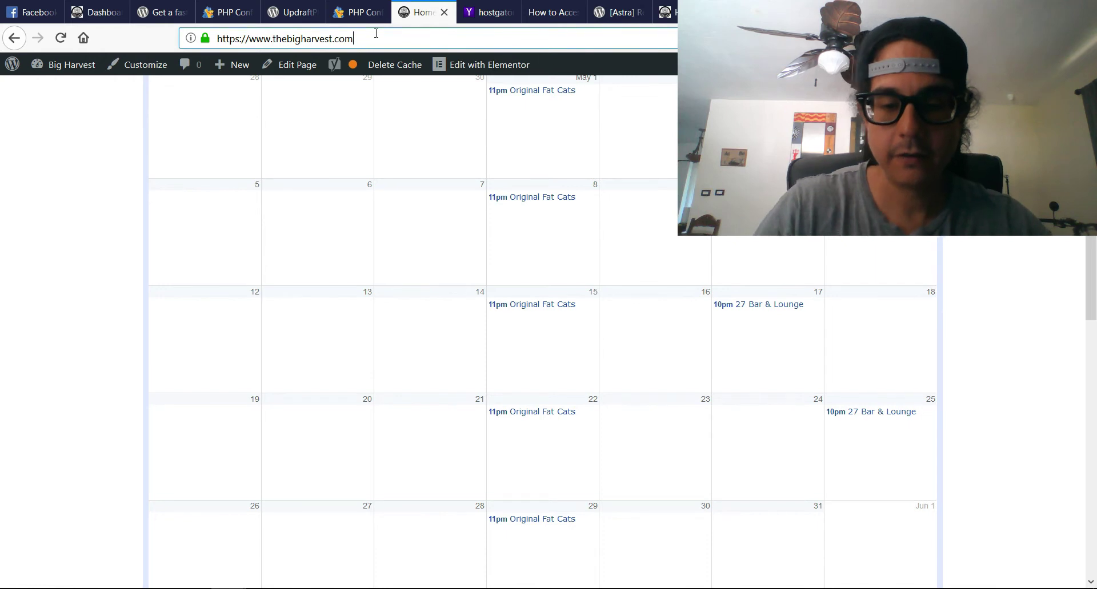
pyautogui.press('BackSpace')
pyautogui.write('m')
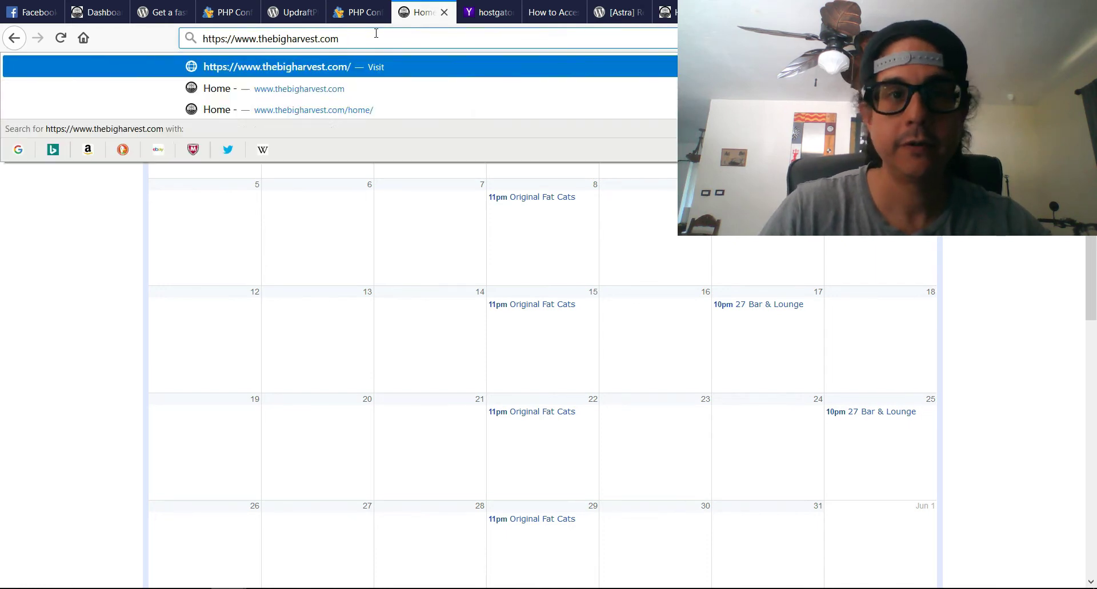
pyautogui.write(':')
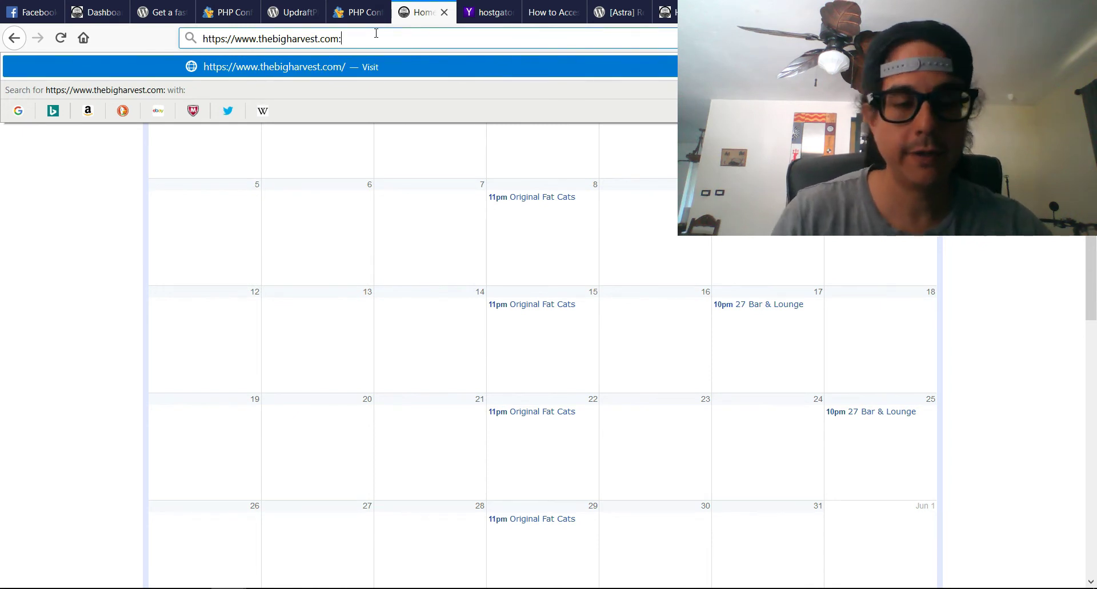
pyautogui.write('2')
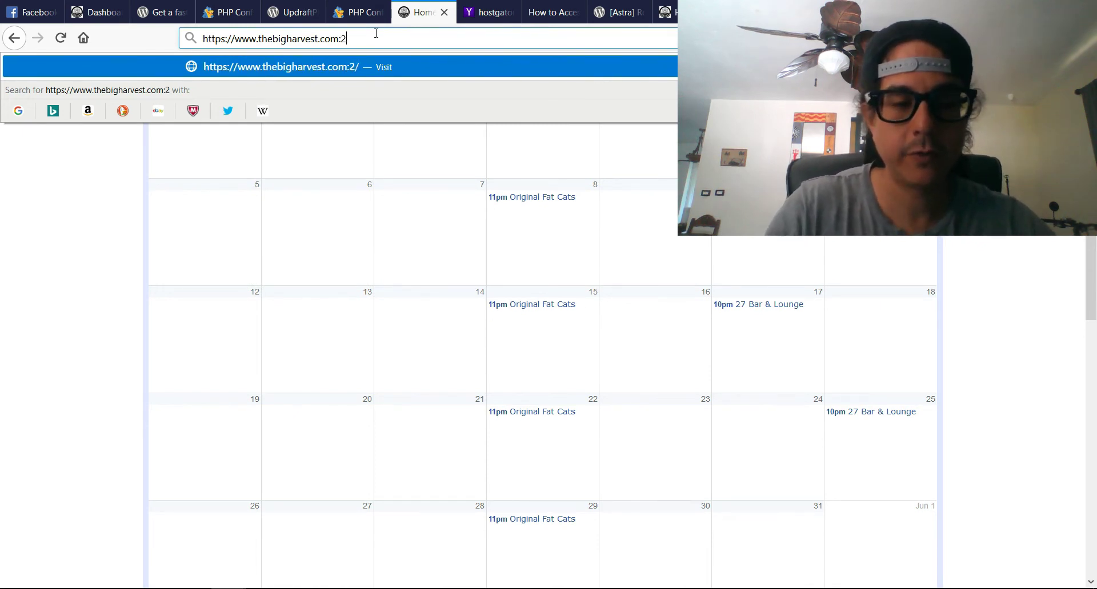
pyautogui.write('08')
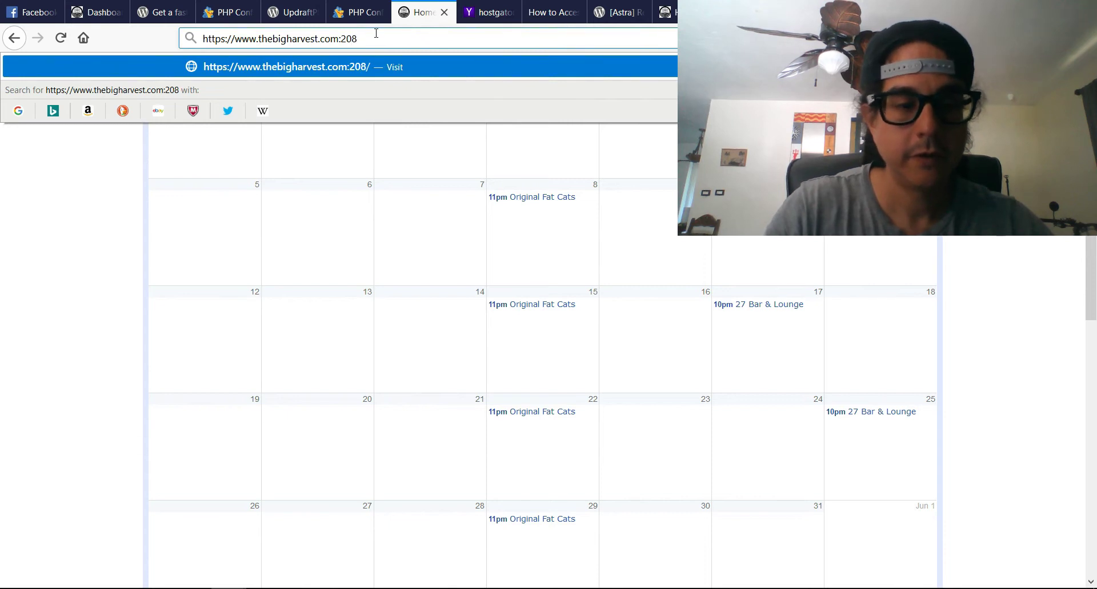
pyautogui.write('2')
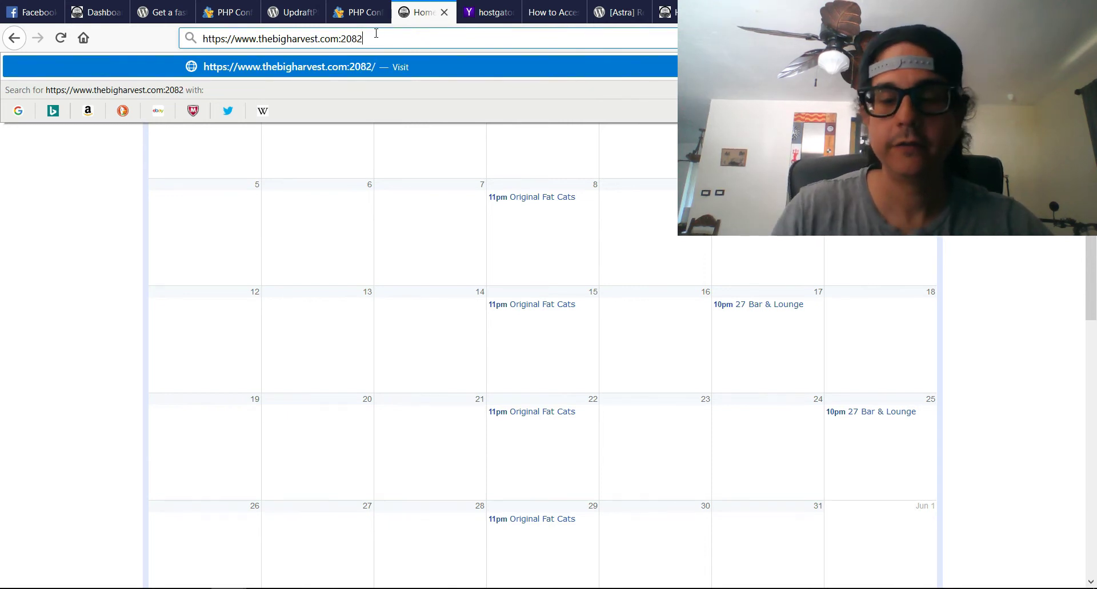
pyautogui.press('Return')
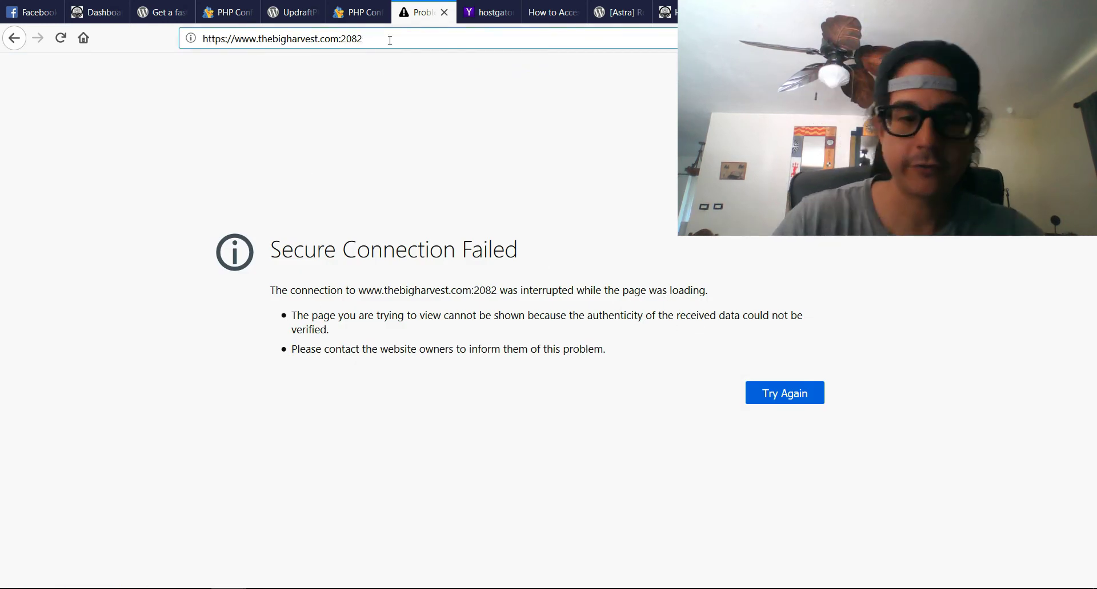
pyautogui.press('BackSpace')
pyautogui.write('3')
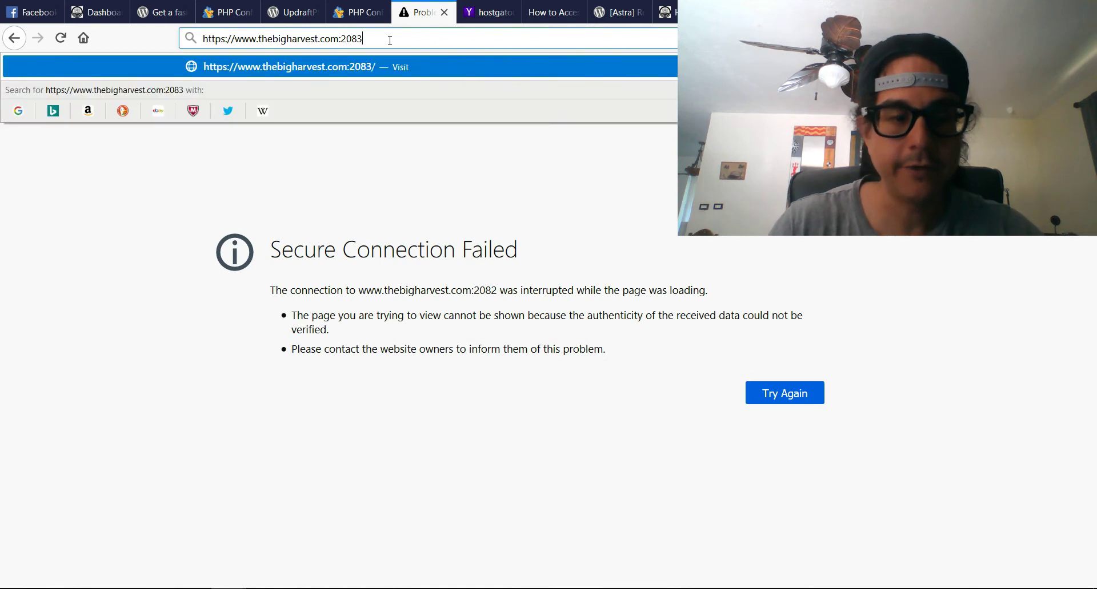
pyautogui.press('Return')
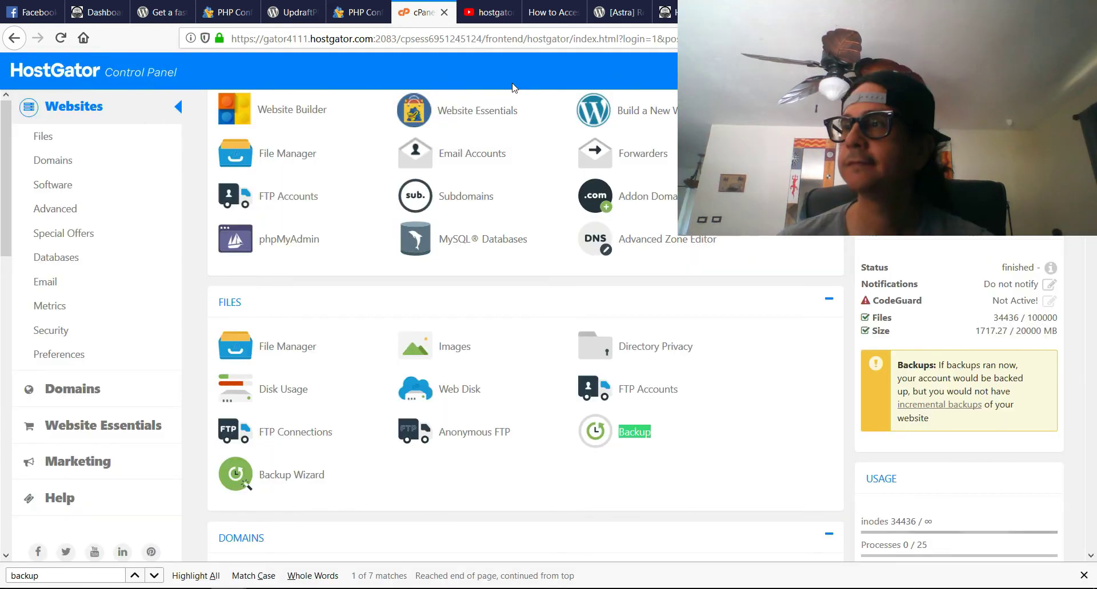
# Step: Look through the HostGator Control Panel functions and open the Backup tool in the Files section
pyautogui.scroll(-3, 632, 343)
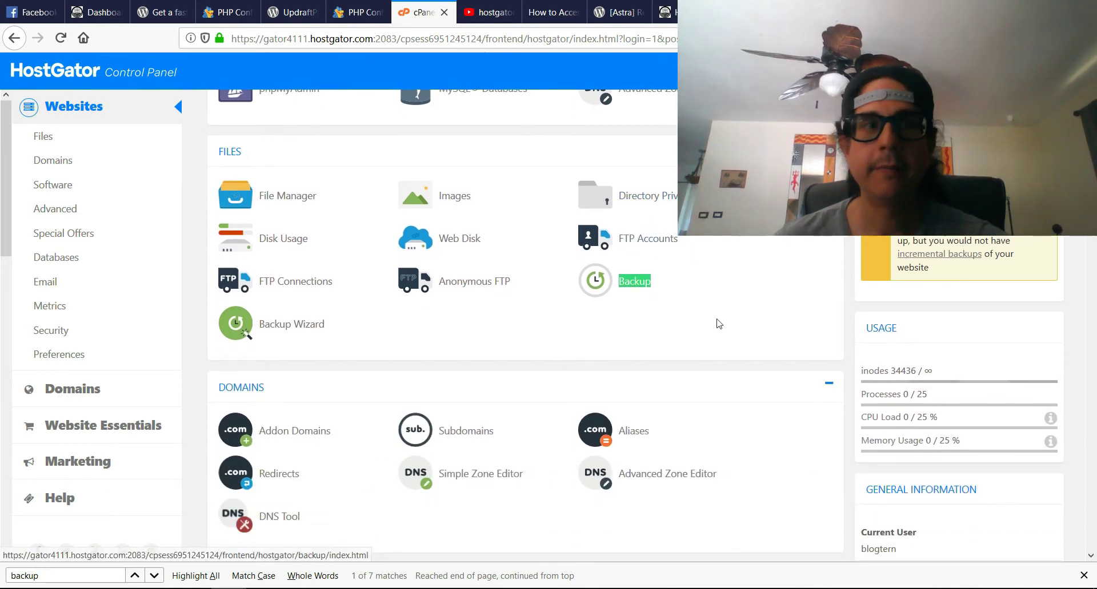
pyautogui.scroll(5, 710, 334)
pyautogui.scroll(-6, 795, 318)
pyautogui.scroll(6, 796, 318)
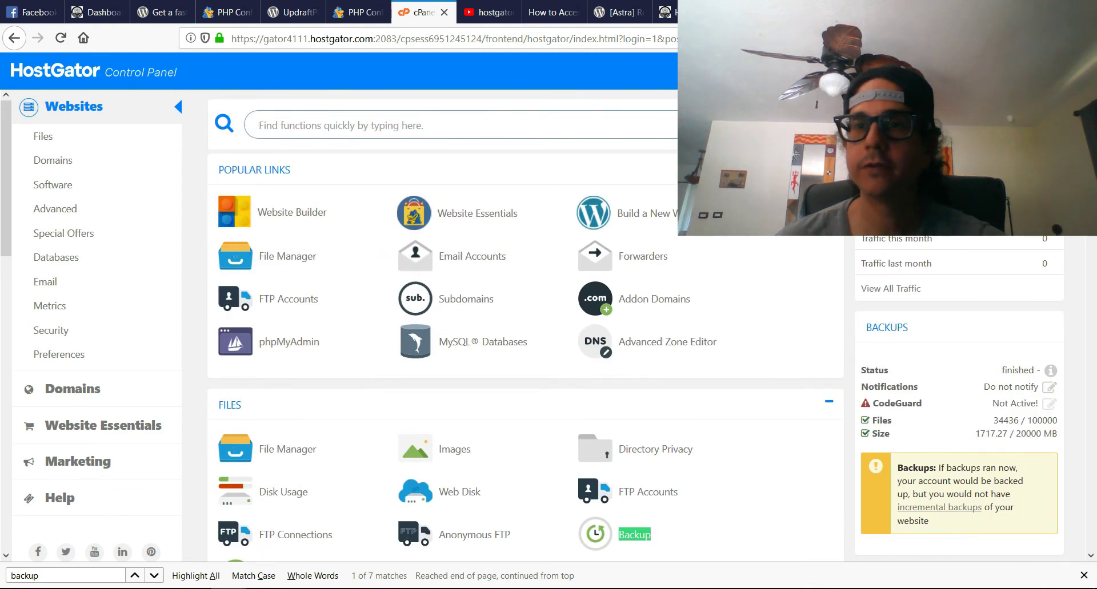
pyautogui.scroll(-2, 526, 328)
pyautogui.scroll(2, 526, 327)
pyautogui.scroll(-3, 596, 385)
pyautogui.click(596, 385)
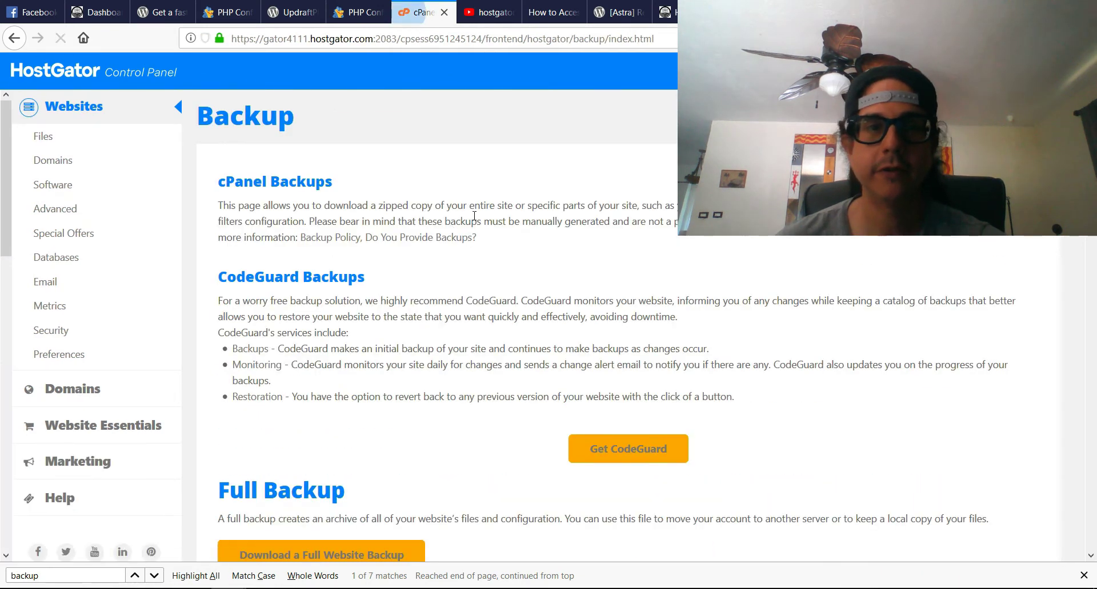
# Step: Review the full, account and partial backup options and open the full website backup page
pyautogui.scroll(-6, 474, 216)
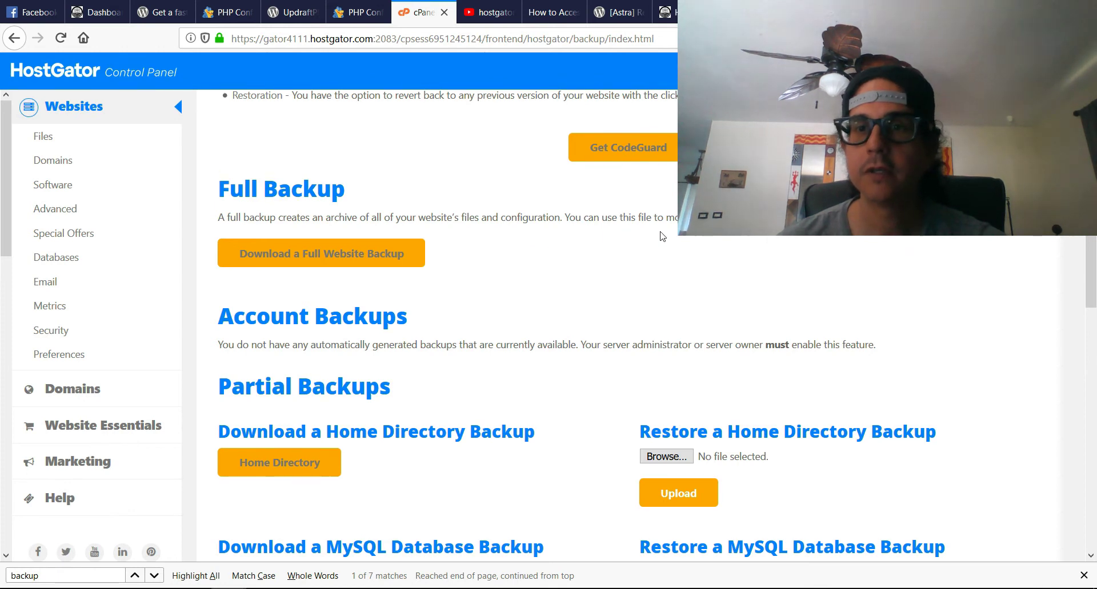
pyautogui.scroll(-2, 472, 242)
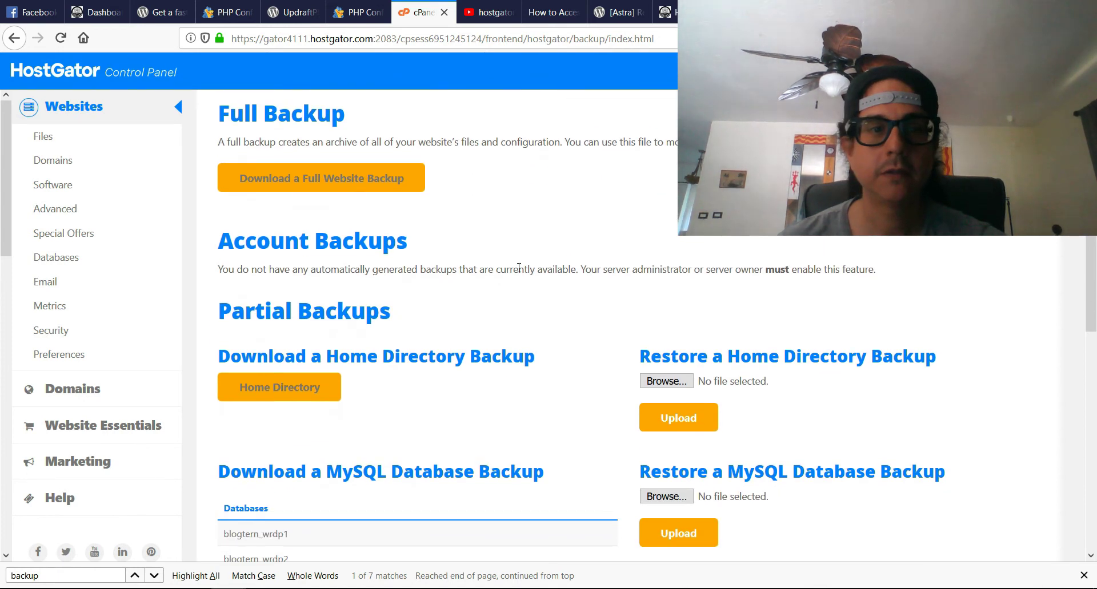
pyautogui.scroll(-4, 472, 241)
pyautogui.scroll(6, 675, 268)
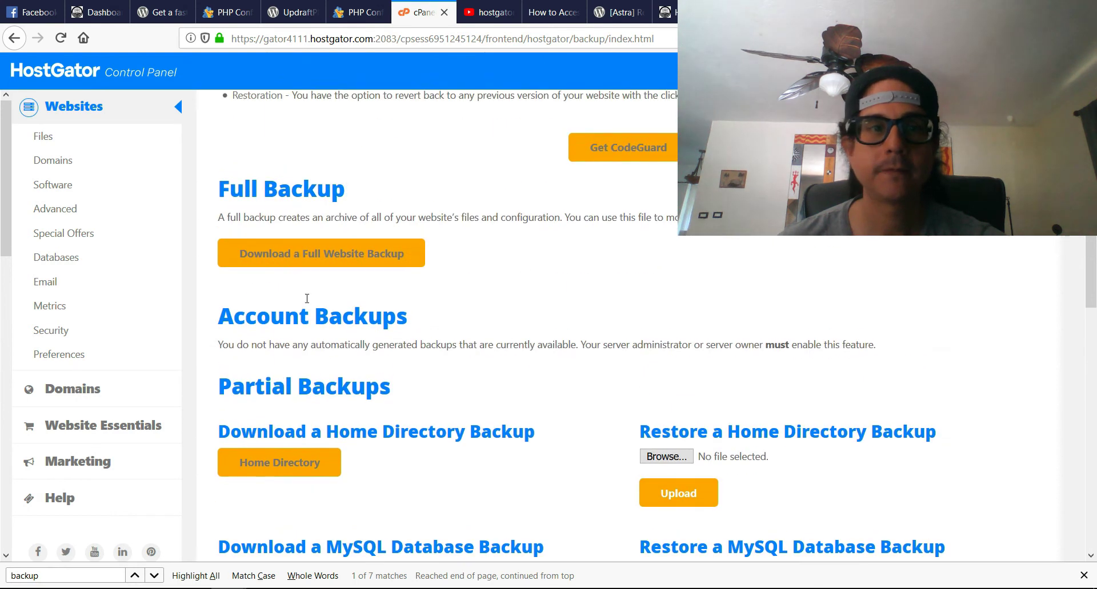
pyautogui.click(329, 257)
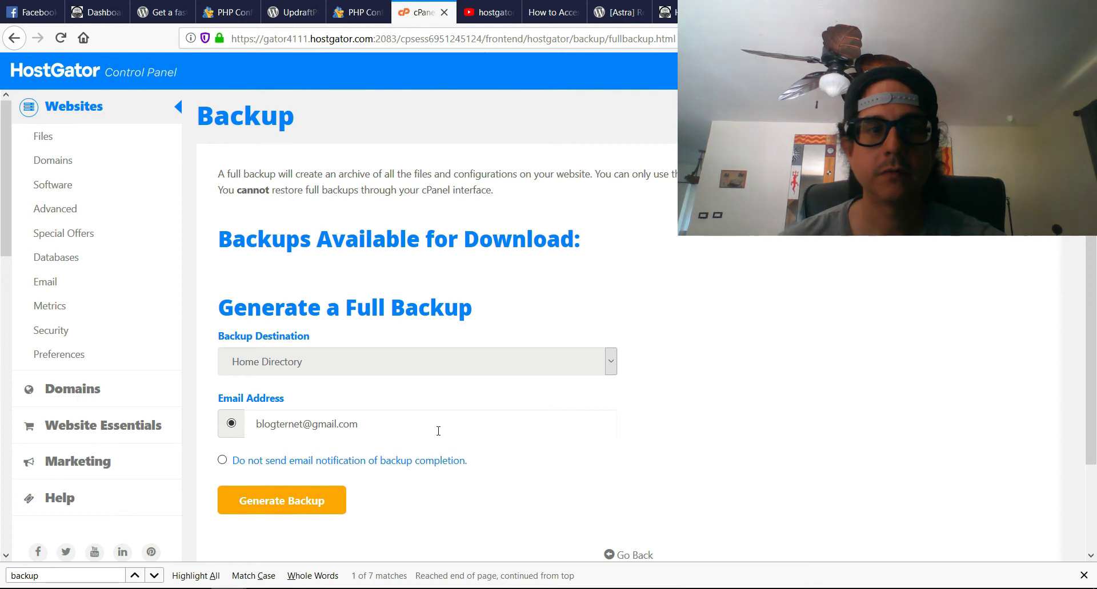
# Step: Generate a full backup to the Home Directory without email notification and return to the list of available backups
pyautogui.scroll(-1, 472, 445)
pyautogui.scroll(1, 505, 440)
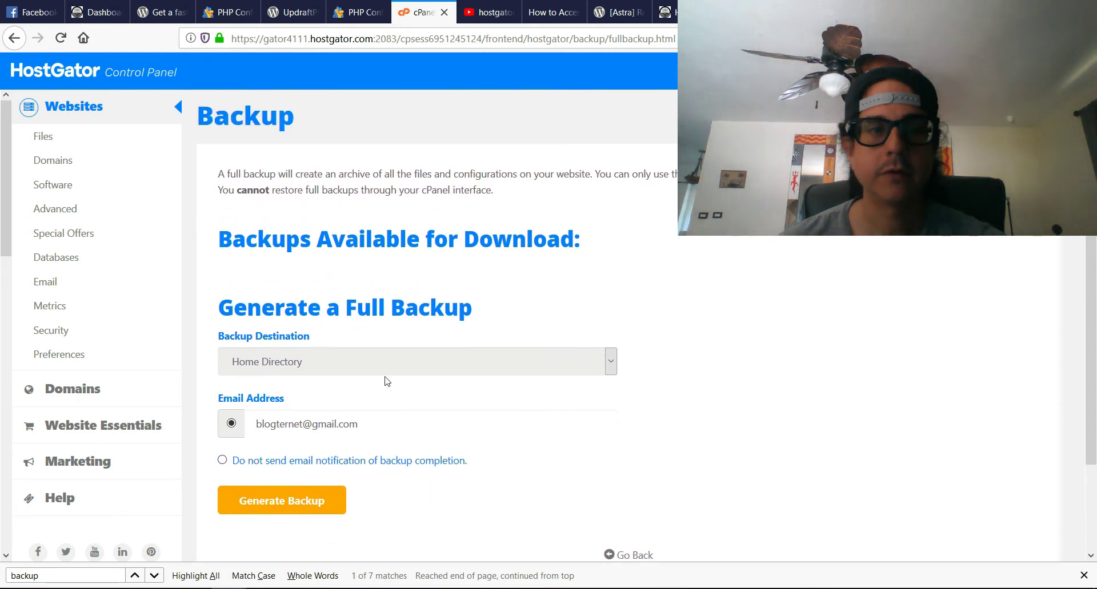
pyautogui.scroll(-2, 637, 379)
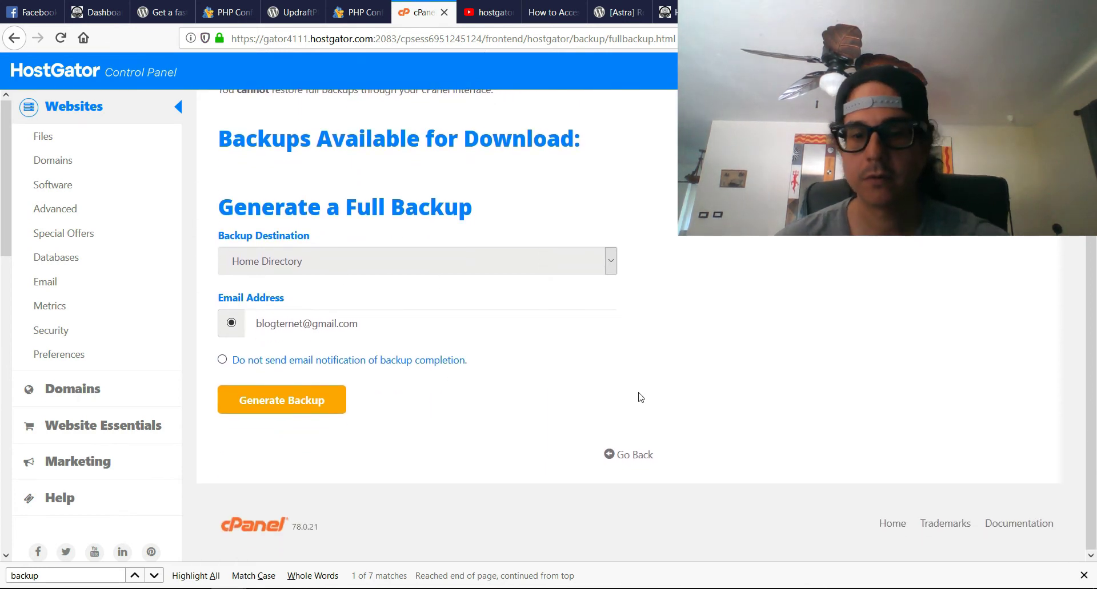
pyautogui.click(222, 360)
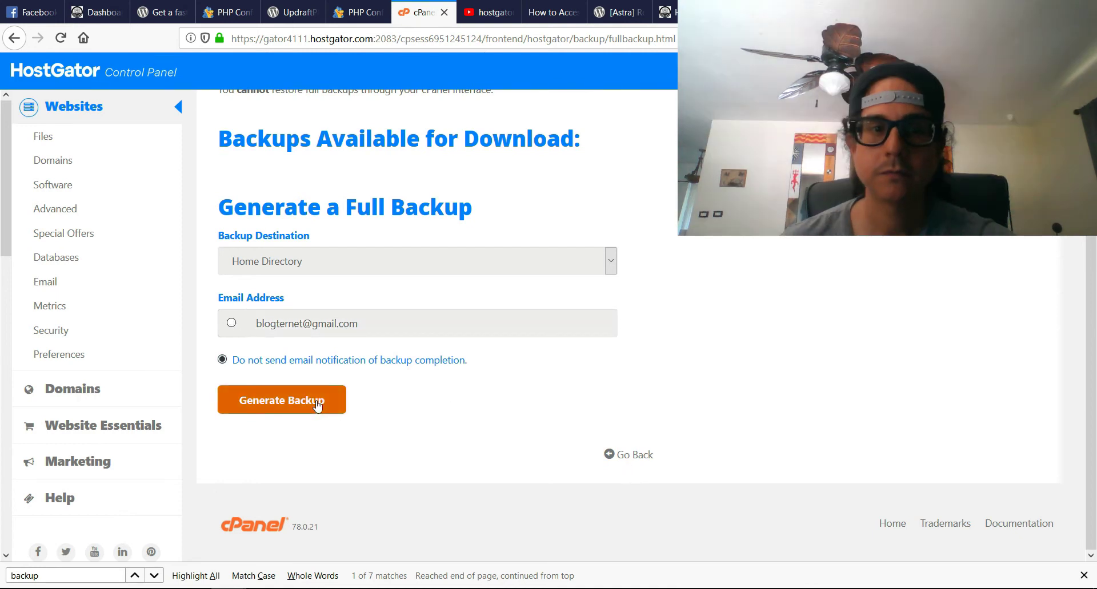
pyautogui.click(289, 411)
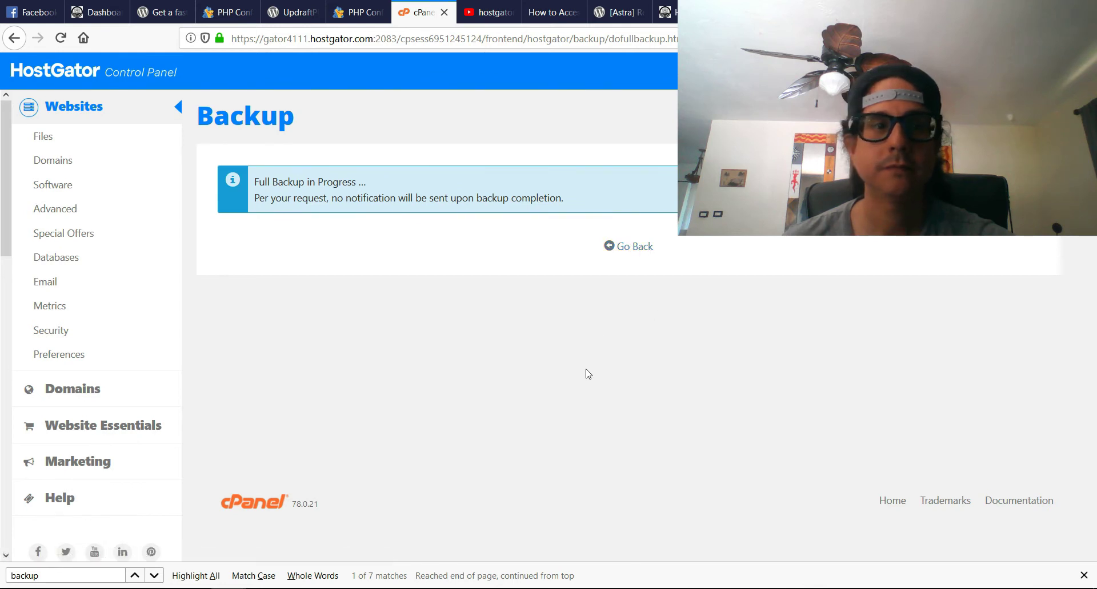
pyautogui.click(634, 251)
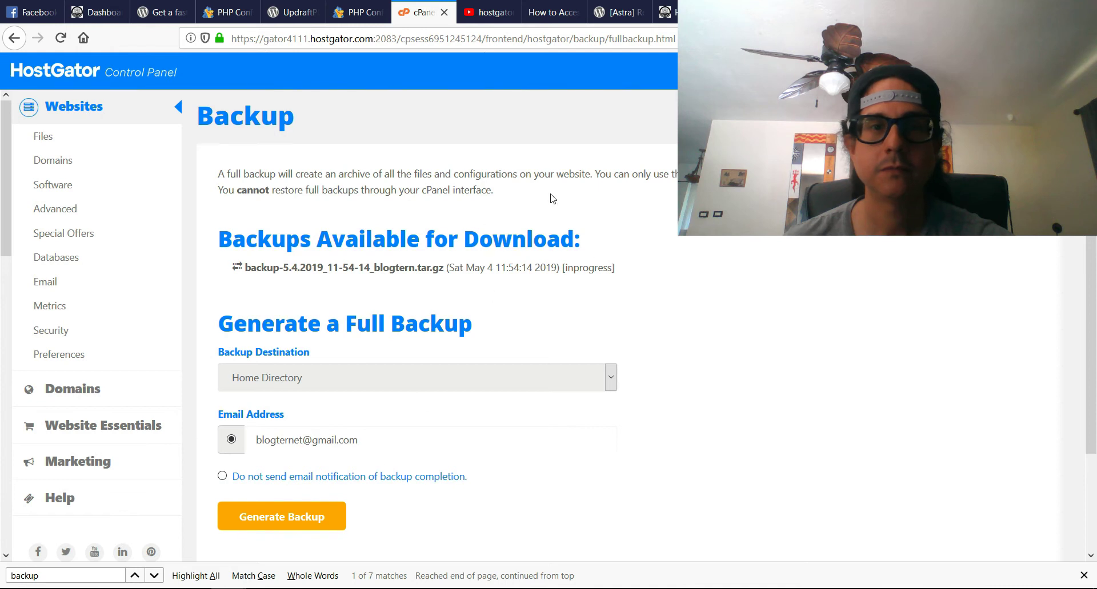
pyautogui.scroll(-2, 367, 440)
pyautogui.scroll(2, 345, 370)
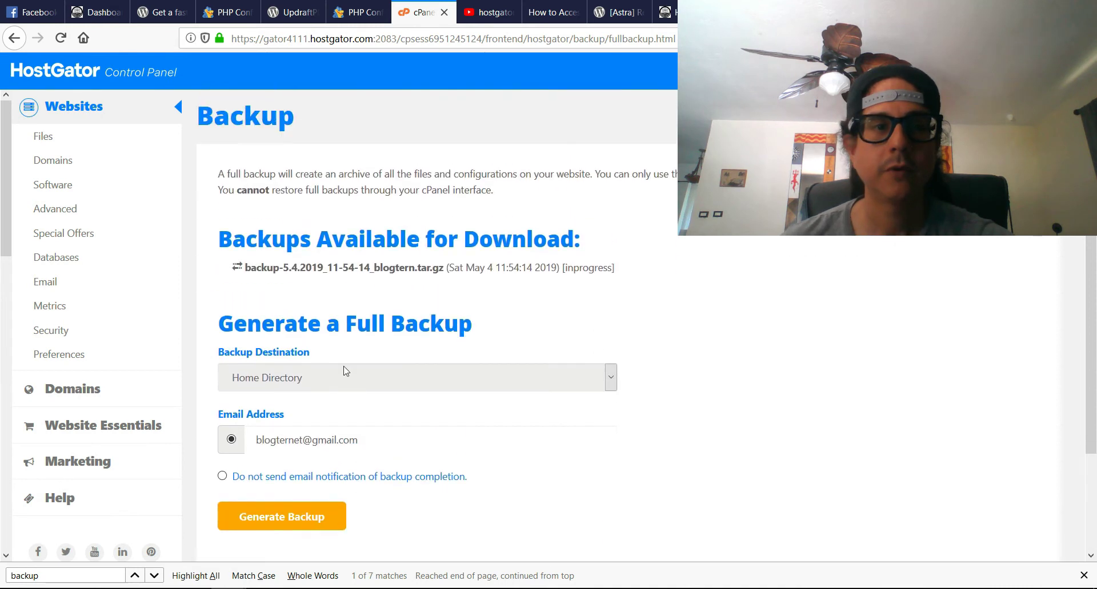
# Step: Return to the HostGator Control Panel home page and open the PHP Selector in the Software section
pyautogui.click(179, 107)
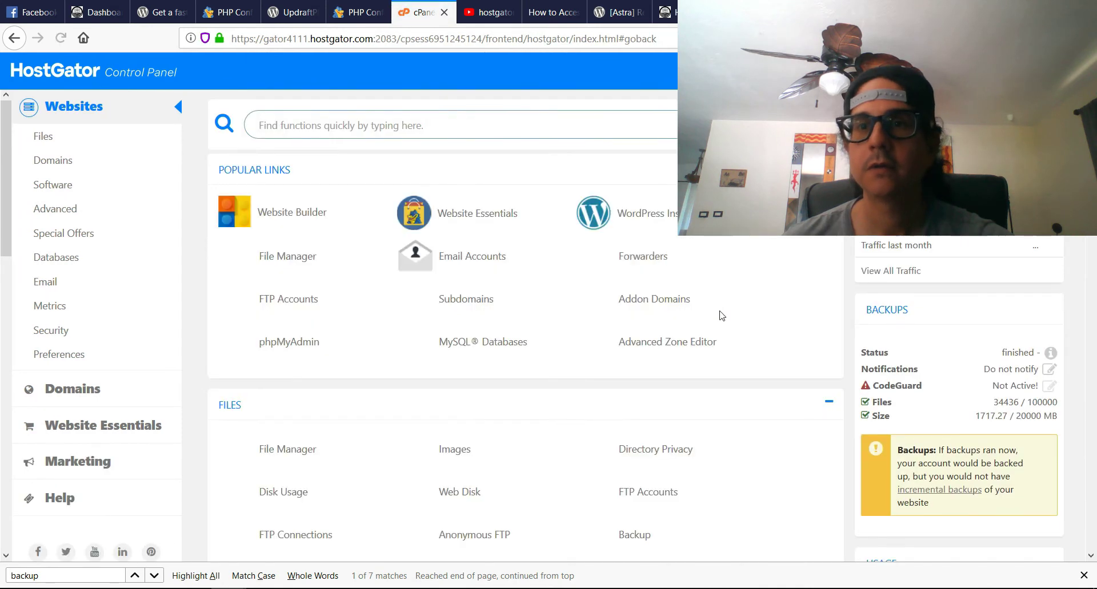
pyautogui.scroll(-2, 718, 320)
pyautogui.scroll(3, 715, 318)
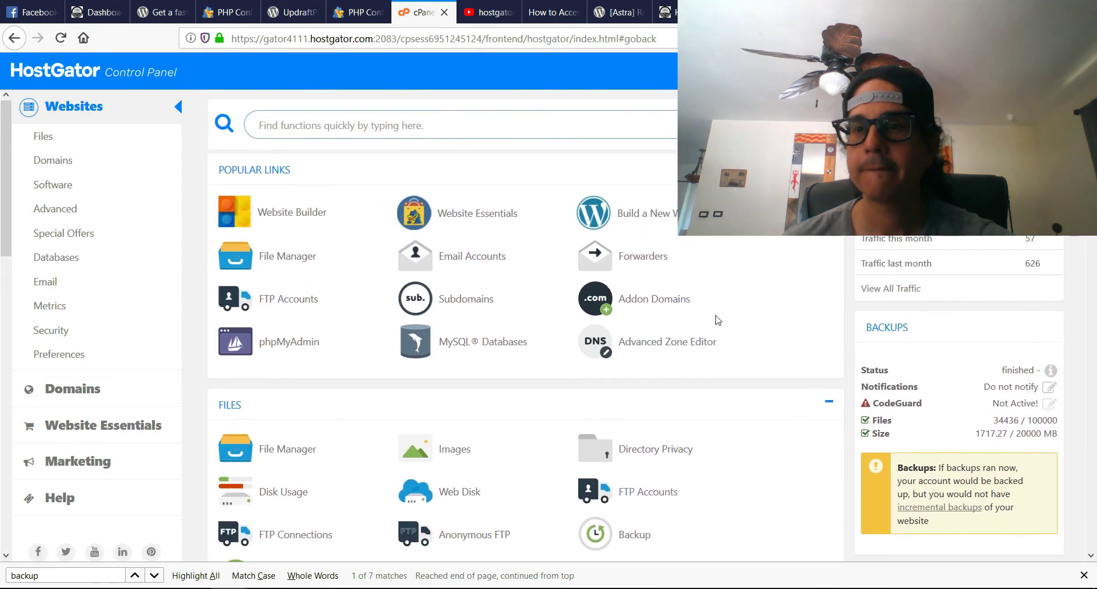
pyautogui.scroll(-2, 685, 354)
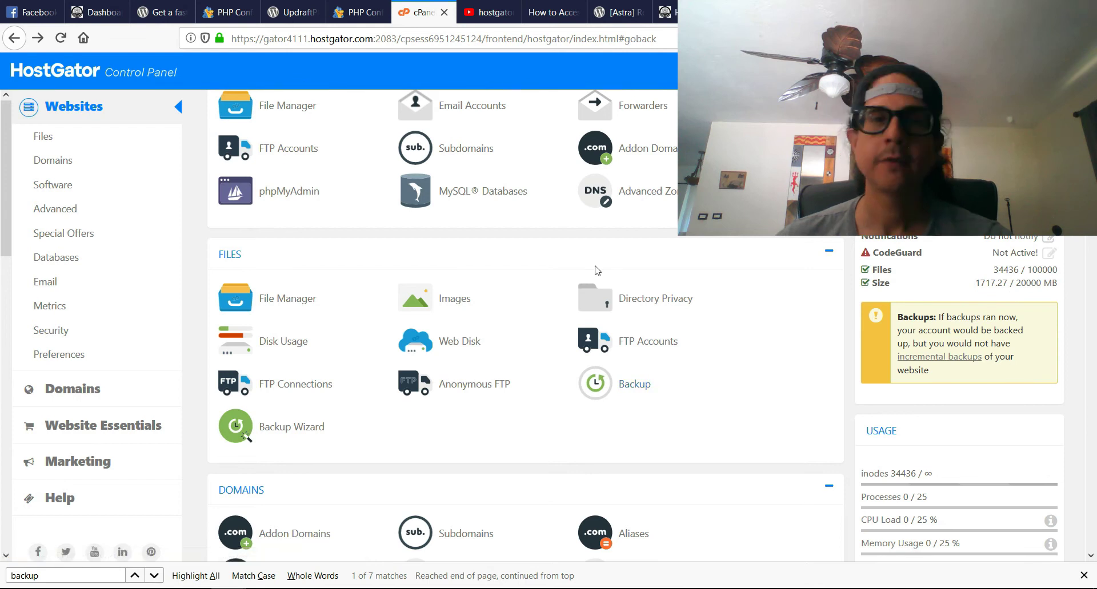
pyautogui.scroll(-4, 710, 269)
pyautogui.scroll(5, 710, 269)
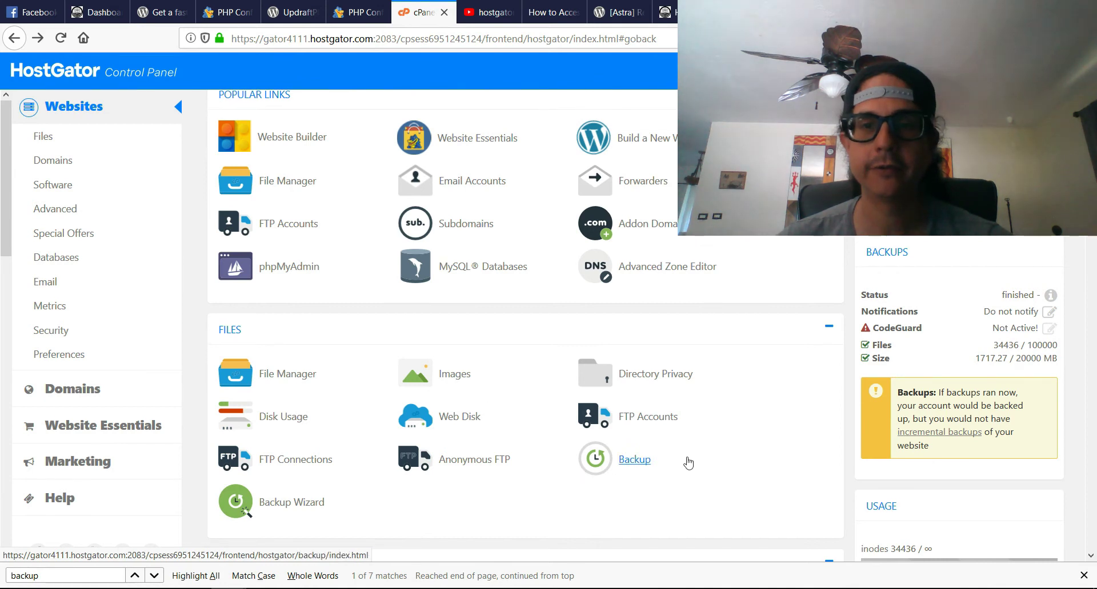
pyautogui.scroll(-5, 688, 464)
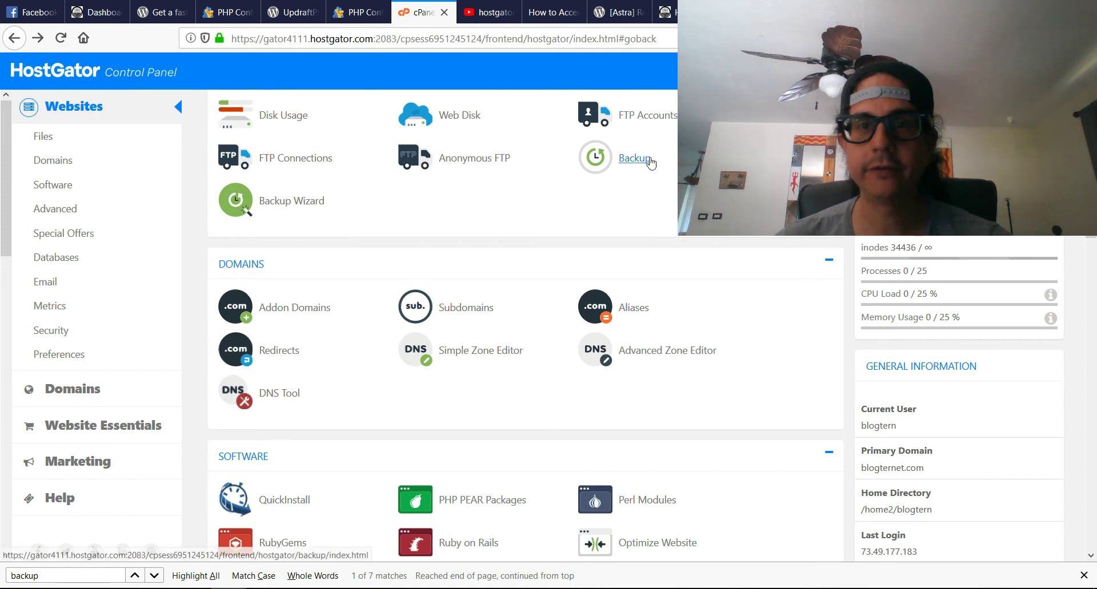
pyautogui.scroll(-1, 651, 171)
pyautogui.scroll(-2, 651, 171)
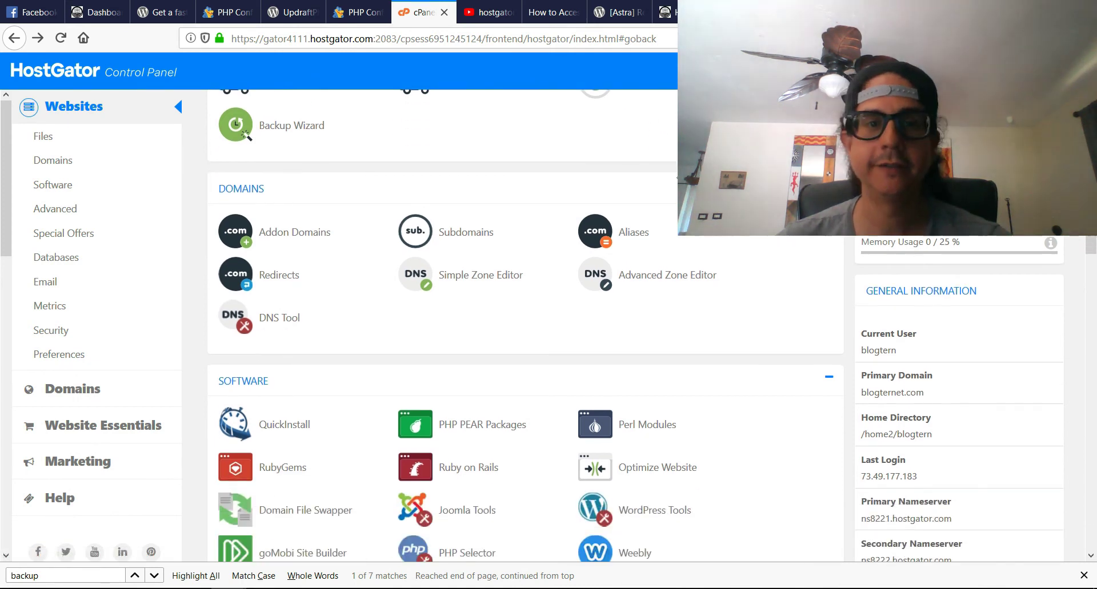
pyautogui.scroll(2, 652, 171)
pyautogui.scroll(-2, 220, 293)
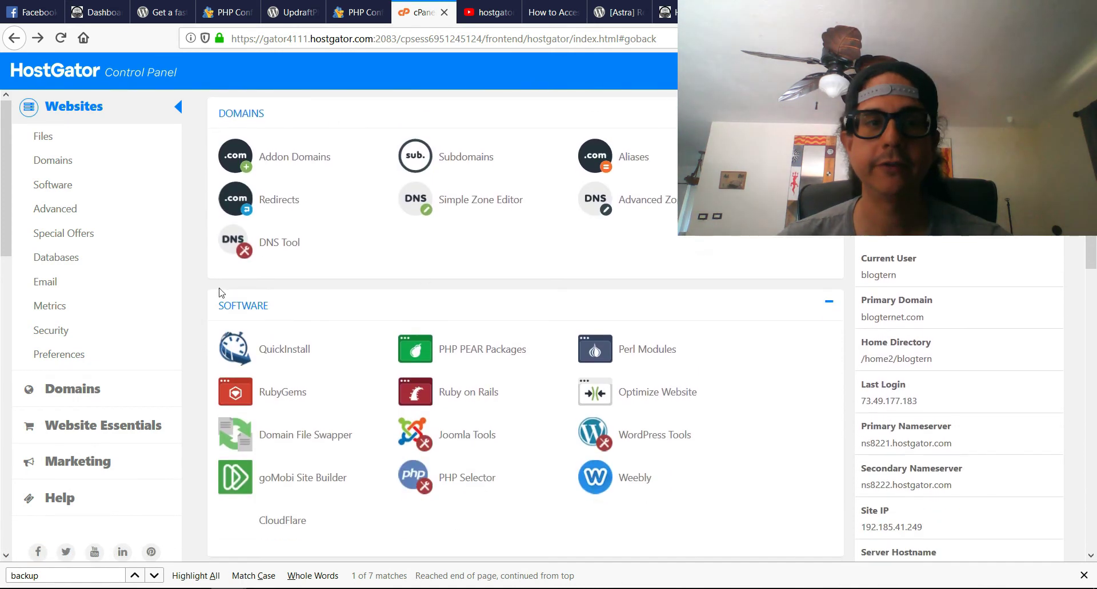
pyautogui.scroll(-1, 278, 307)
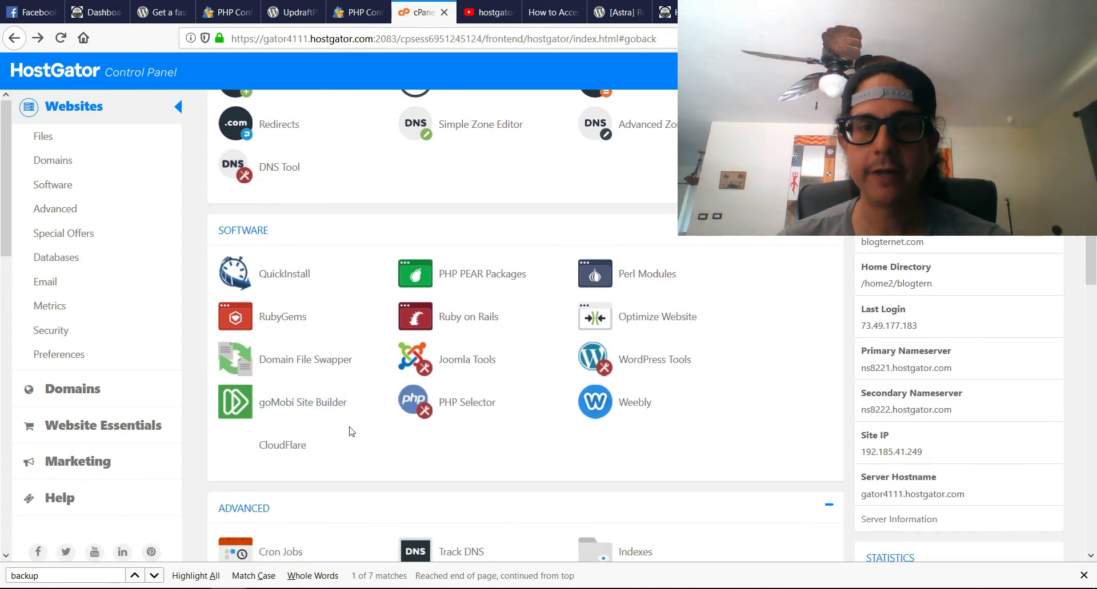
pyautogui.click(474, 407)
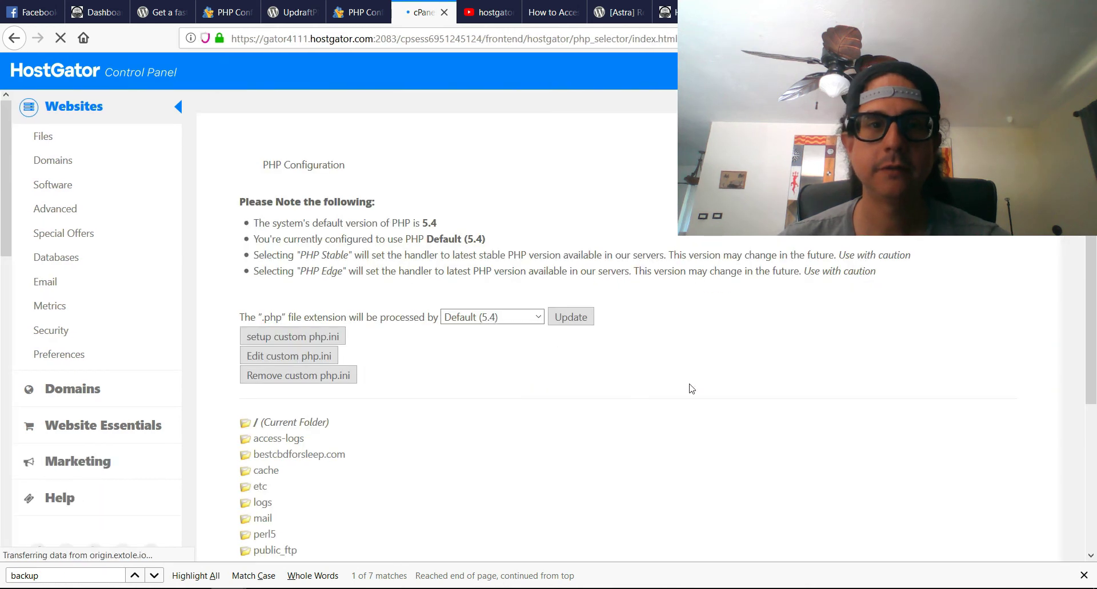
# Step: Set the PHP version that processes the .php file extension to PHP Edge (7.1) and apply the update
pyautogui.scroll(-2, 611, 358)
pyautogui.scroll(1, 544, 197)
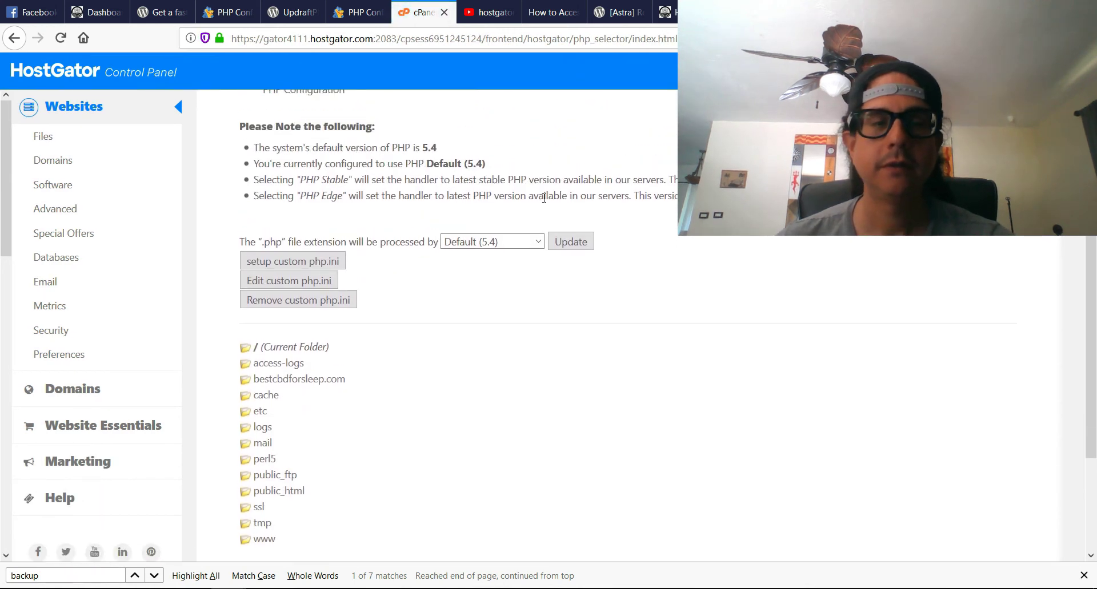
pyautogui.click(543, 244)
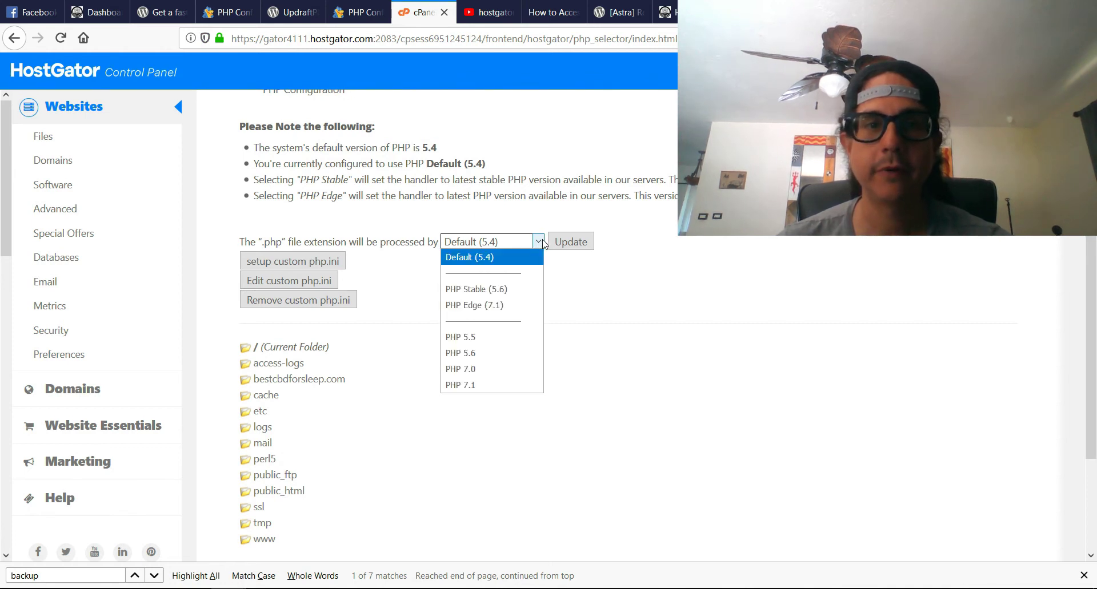
pyautogui.click(499, 306)
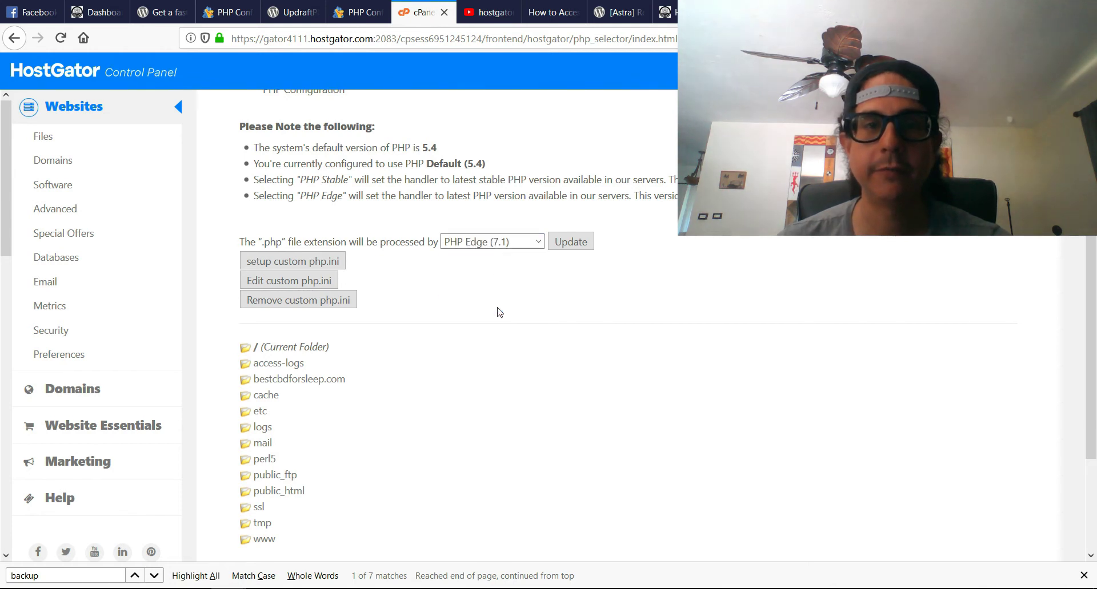
pyautogui.click(575, 244)
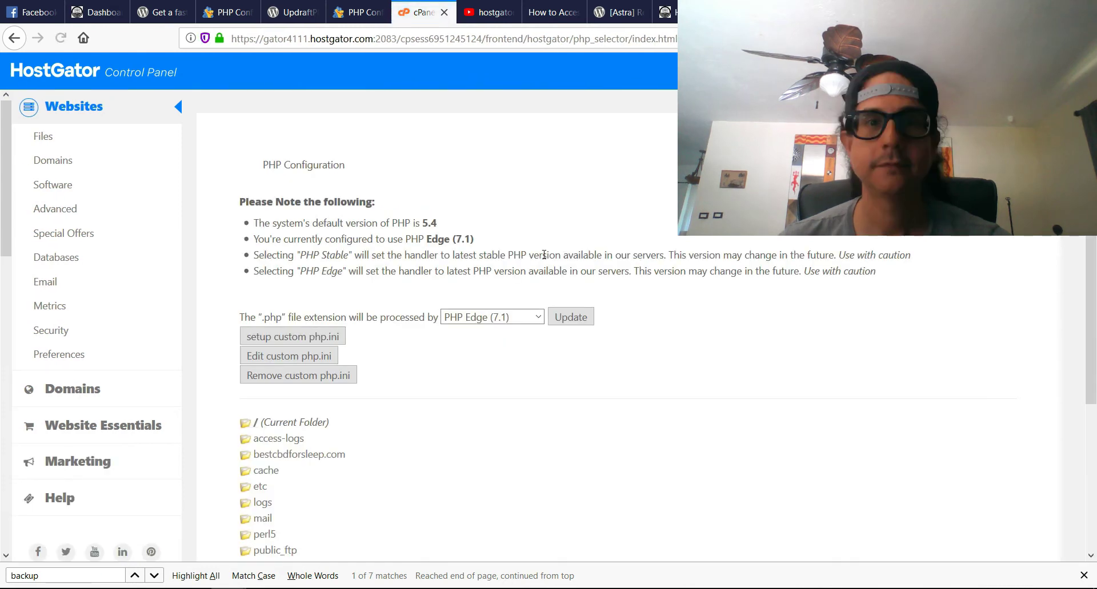
pyautogui.scroll(-3, 671, 270)
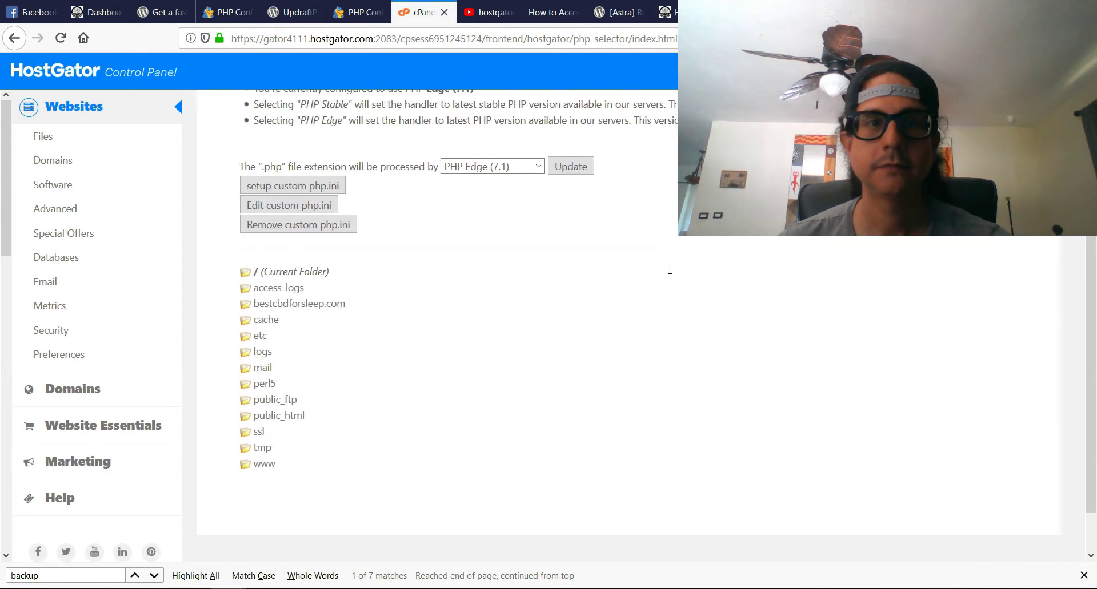
pyautogui.scroll(3, 670, 270)
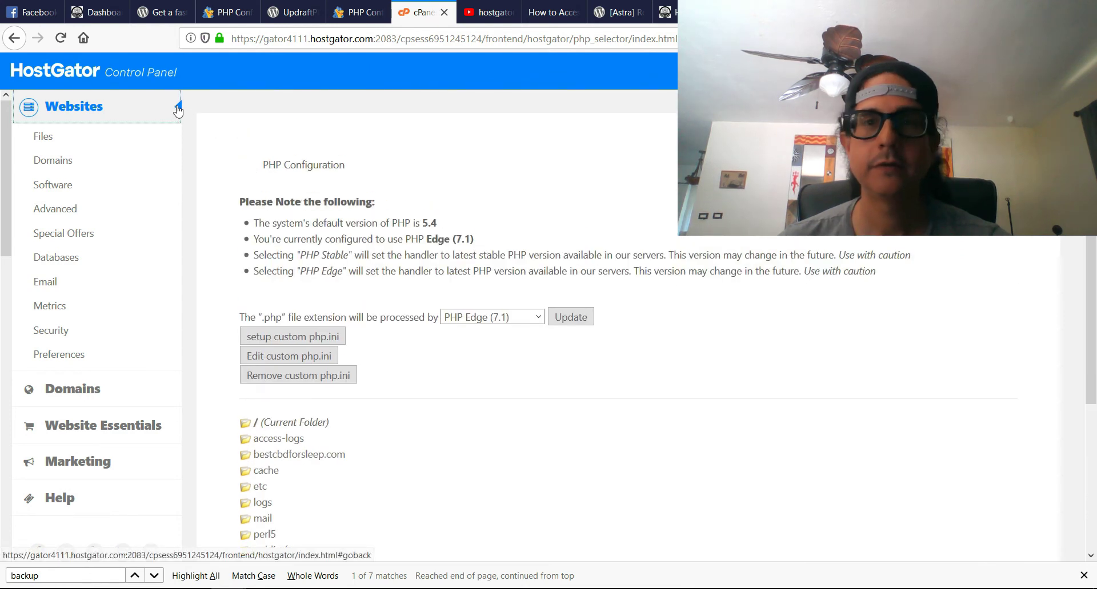
# Step: Go back to the Control Panel home page and look over its Files, Domains and Software functions
pyautogui.click(178, 107)
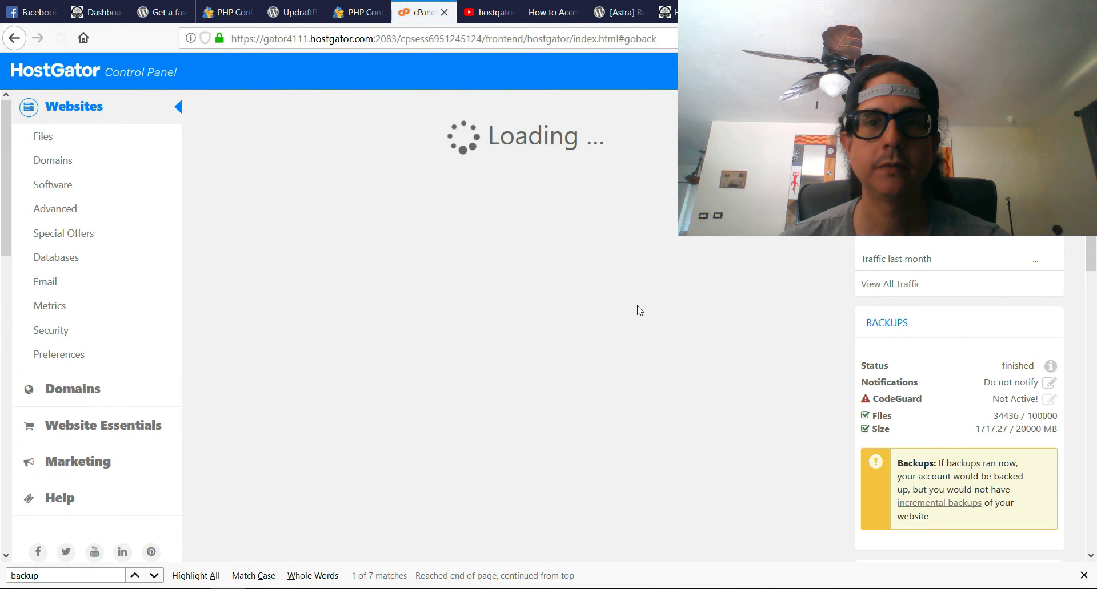
pyautogui.scroll(-5, 568, 286)
pyautogui.scroll(5, 571, 297)
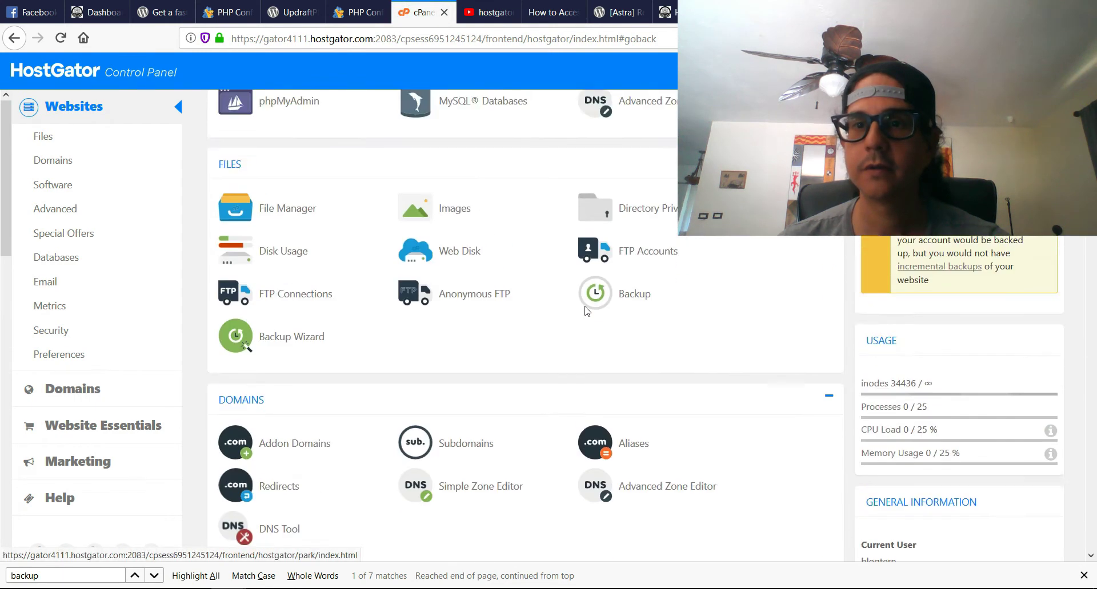
pyautogui.scroll(-1, 583, 314)
pyautogui.scroll(-5, 577, 297)
pyautogui.scroll(6, 549, 268)
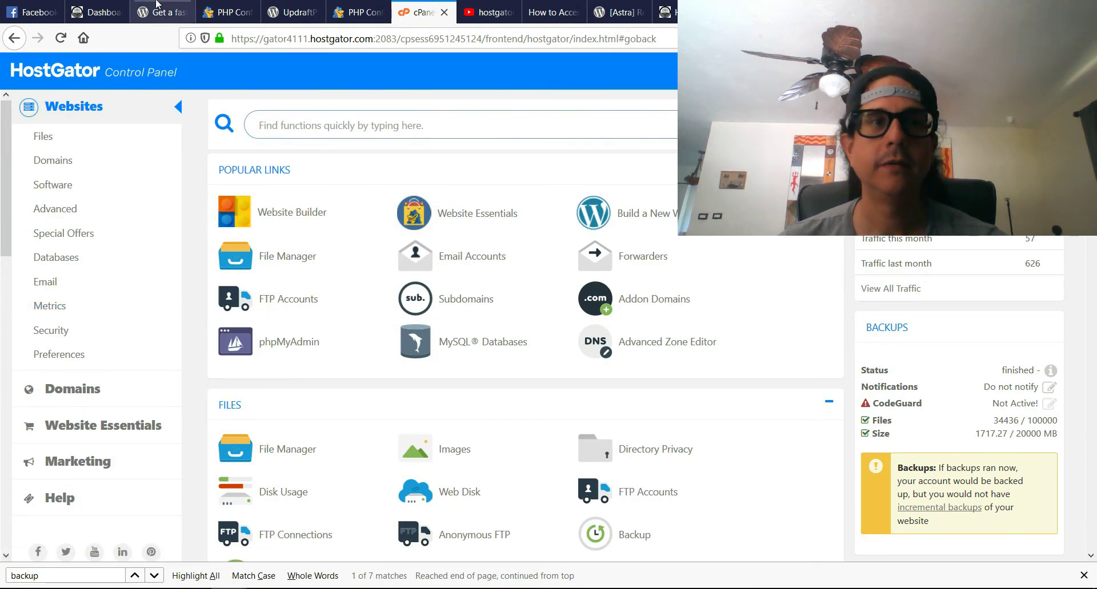
# Step: Reload the Big Harvest WordPress dashboard and check whether the PHP update notice is still there
pyautogui.click(101, 6)
pyautogui.click(62, 38)
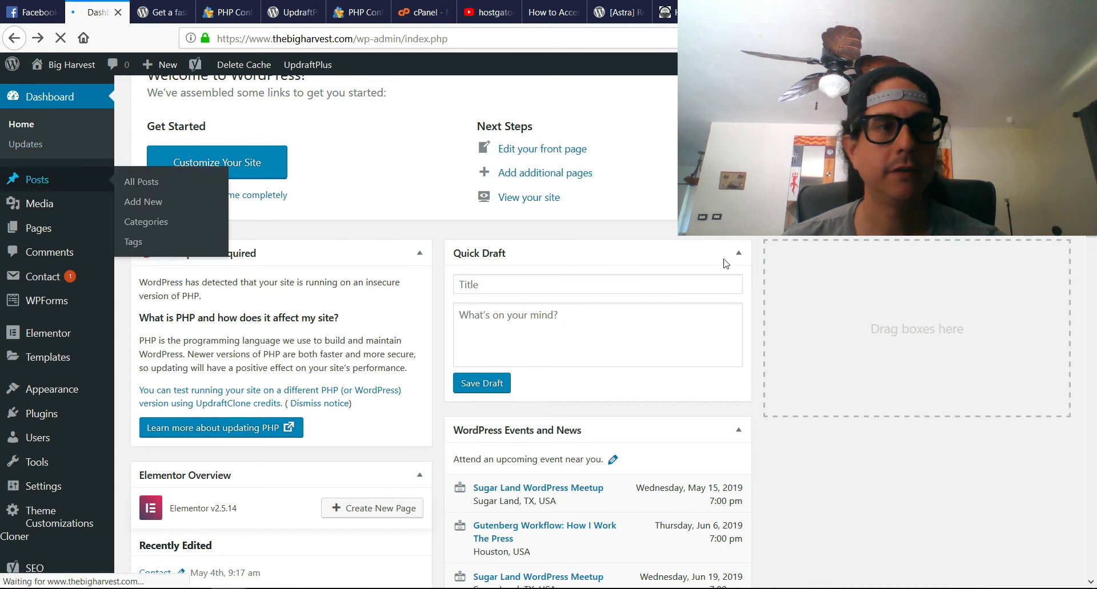
pyautogui.scroll(4, 421, 198)
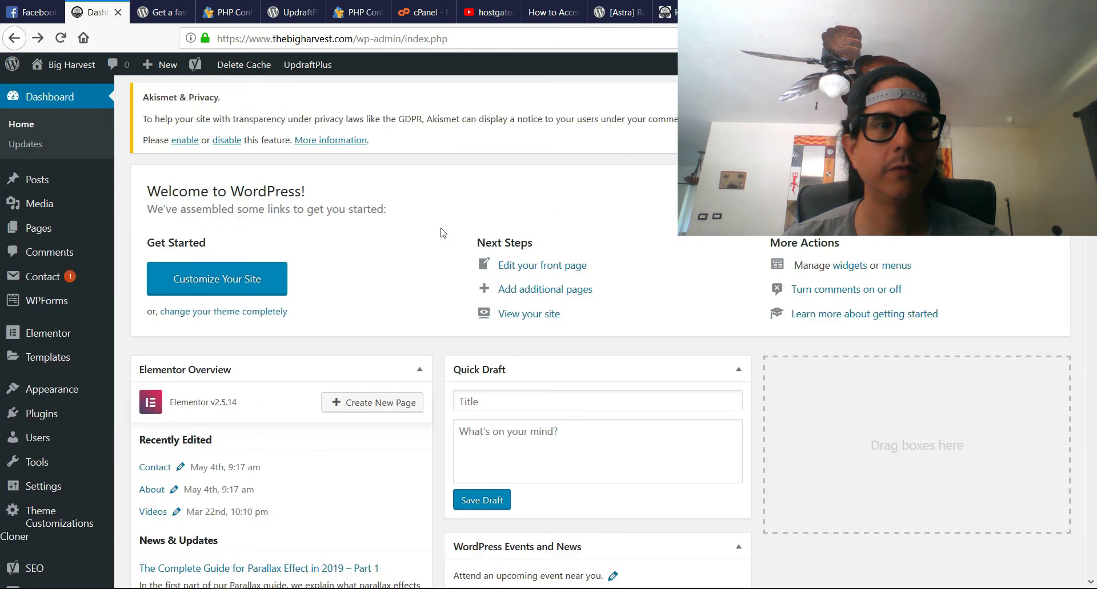
pyautogui.scroll(-15, 410, 223)
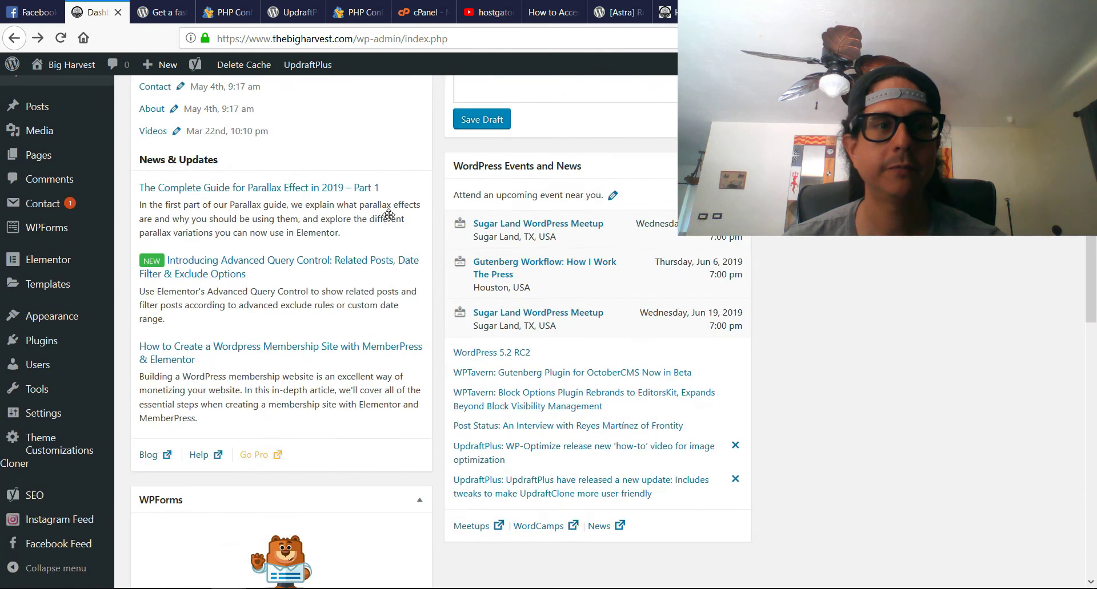
pyautogui.scroll(-5, 375, 237)
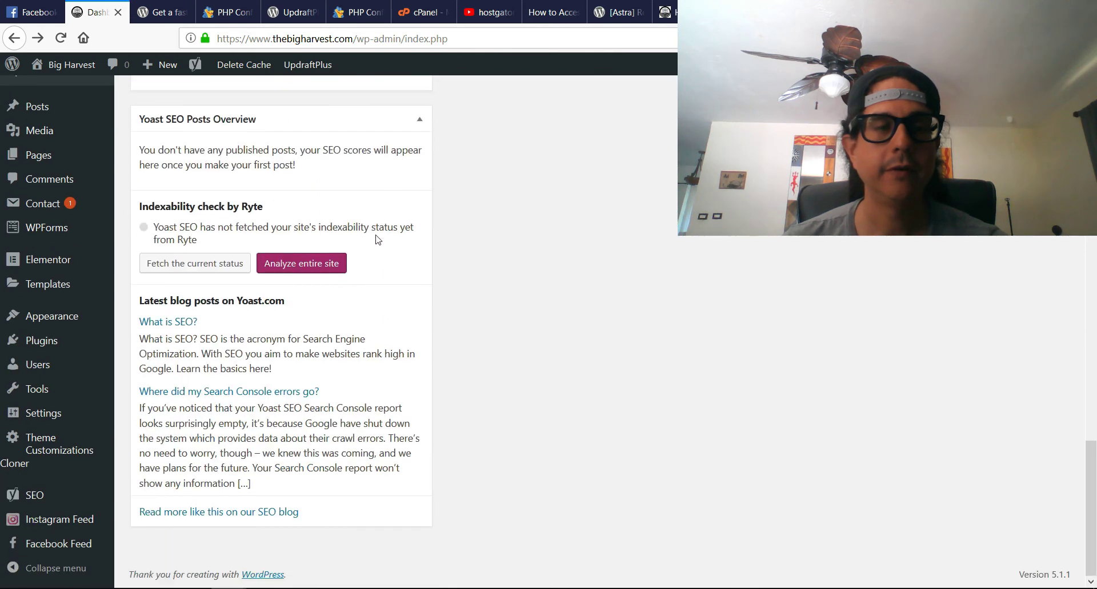
pyautogui.scroll(15, 376, 239)
pyautogui.scroll(10, 376, 240)
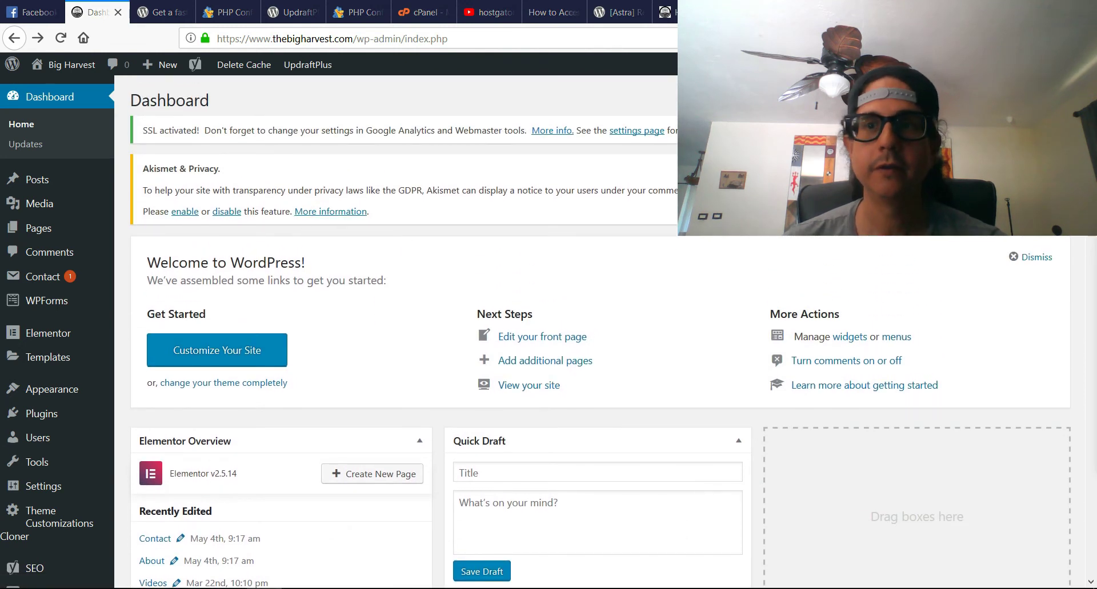
pyautogui.scroll(-15, 548, 332)
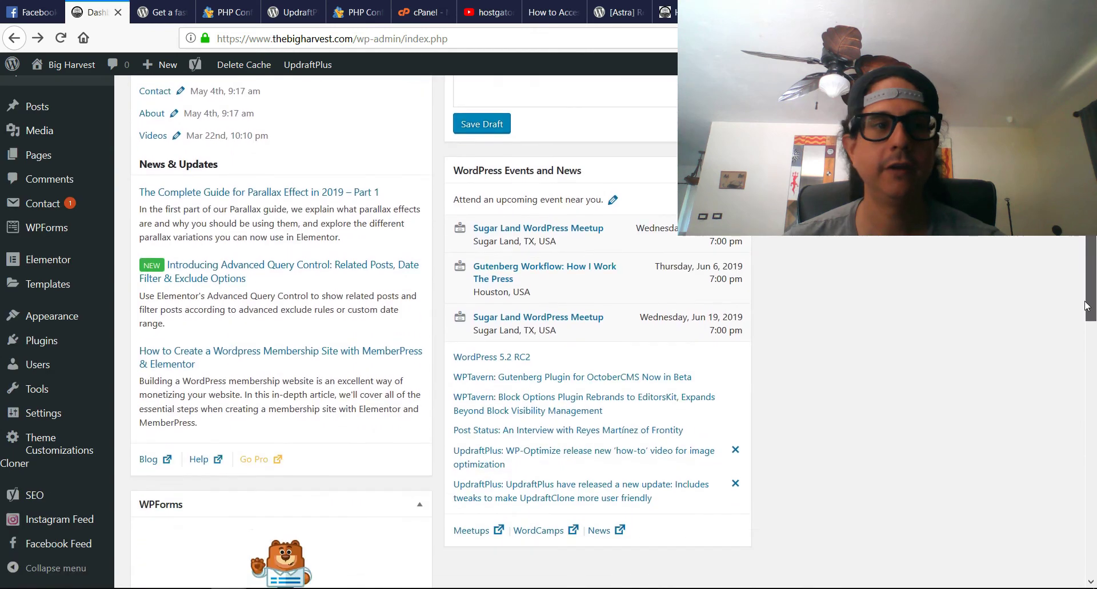
pyautogui.scroll(15, 549, 331)
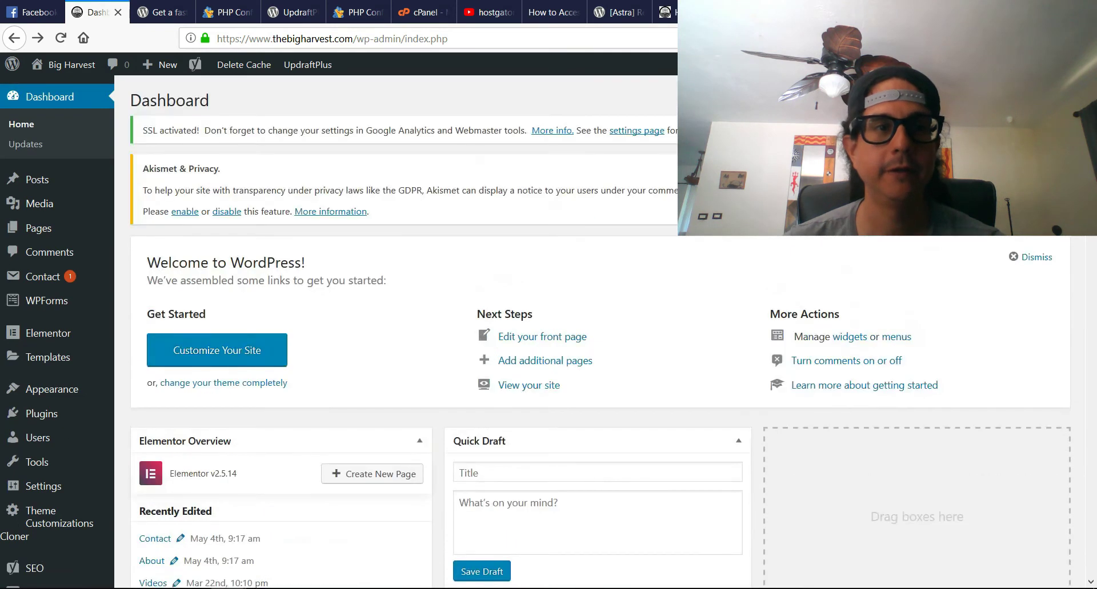
# Step: Open the Big Harvest site's home page in a new tab and check that its sections display properly
pyautogui.rightClick(80, 73)
pyautogui.click(103, 76)
pyautogui.click(150, 12)
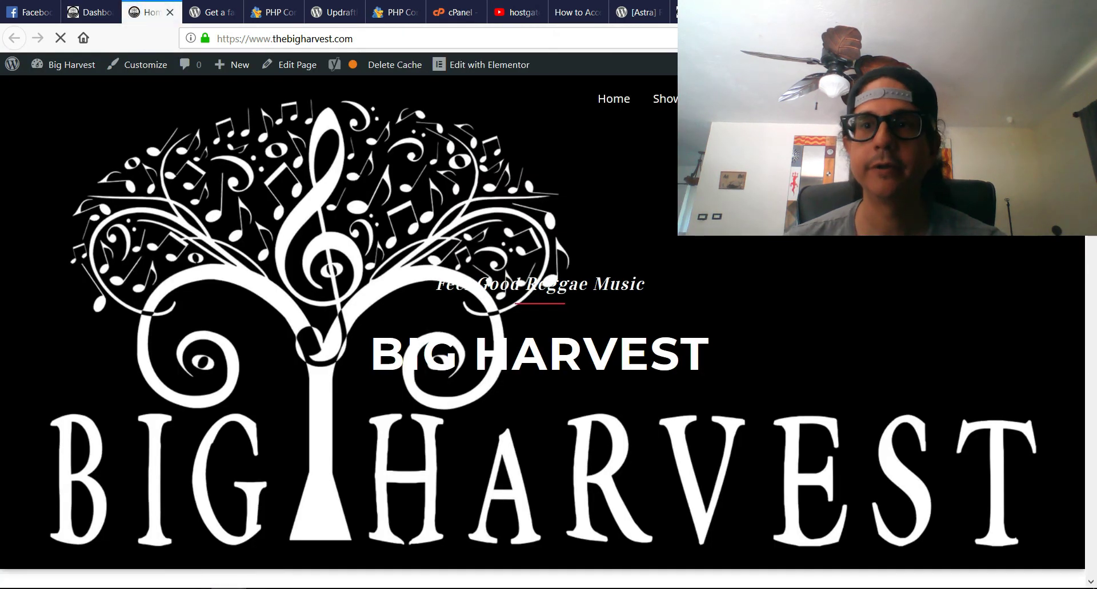
pyautogui.scroll(-5, 739, 536)
pyautogui.scroll(3, 739, 537)
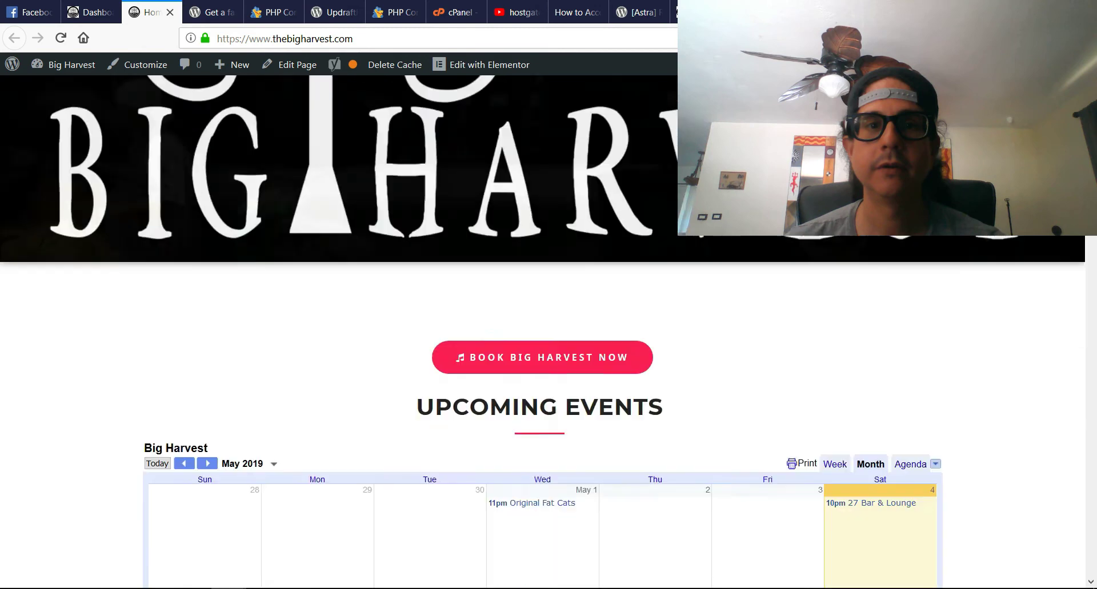
pyautogui.scroll(-10, 739, 537)
pyautogui.scroll(-4, 739, 537)
pyautogui.scroll(18, 739, 284)
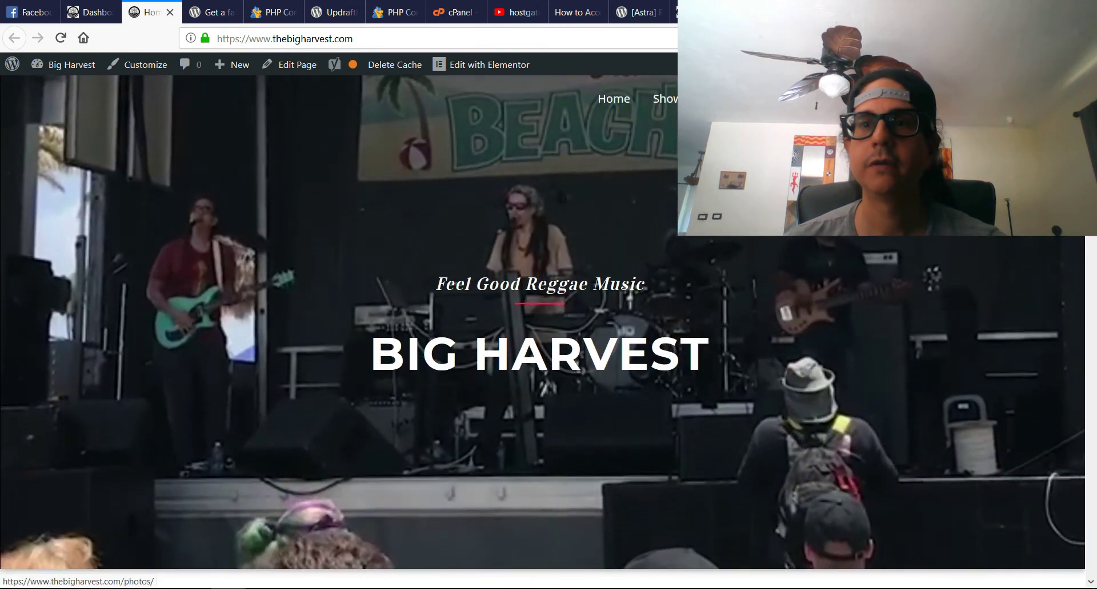
pyautogui.scroll(-12, 854, 361)
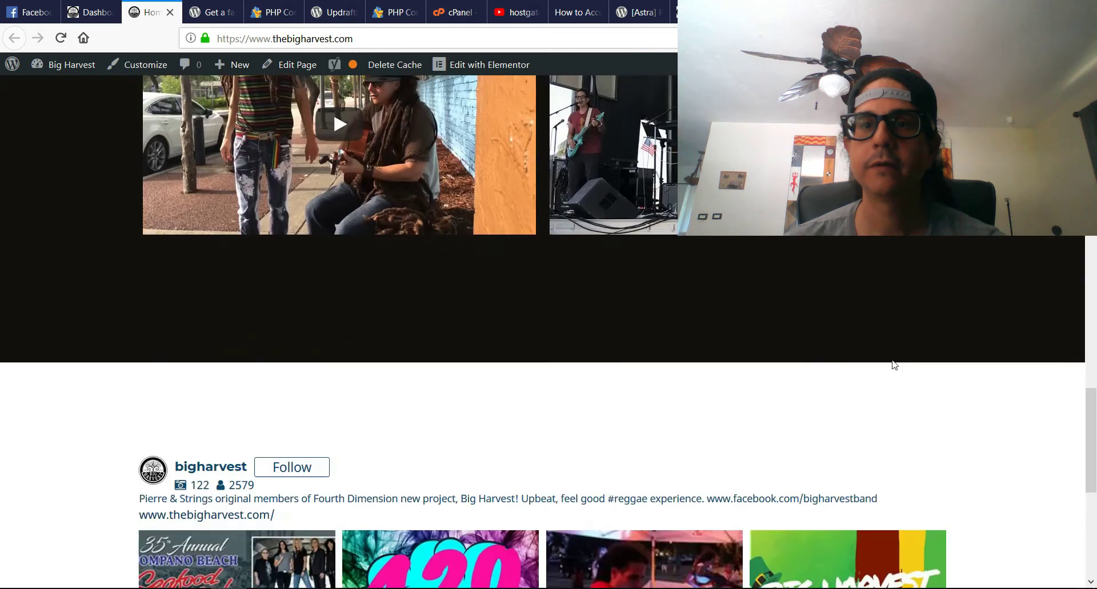
# Step: Look over the home page's video section and check that the site's Shows and Photos pages display properly
pyautogui.scroll(5, 902, 377)
pyautogui.scroll(-5, 899, 368)
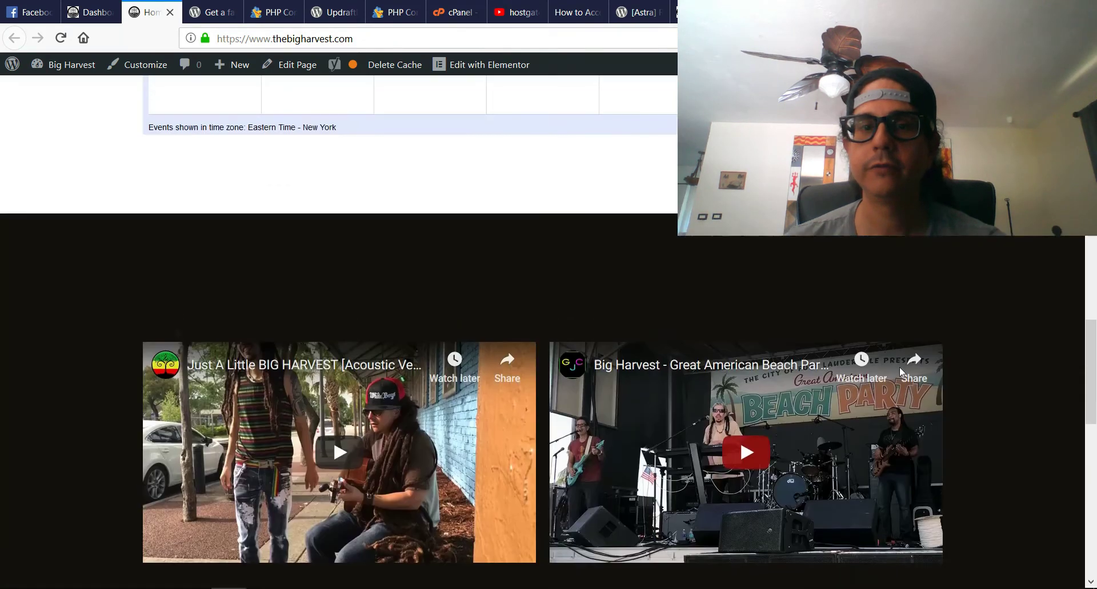
pyautogui.scroll(12, 864, 347)
pyautogui.scroll(2, 865, 346)
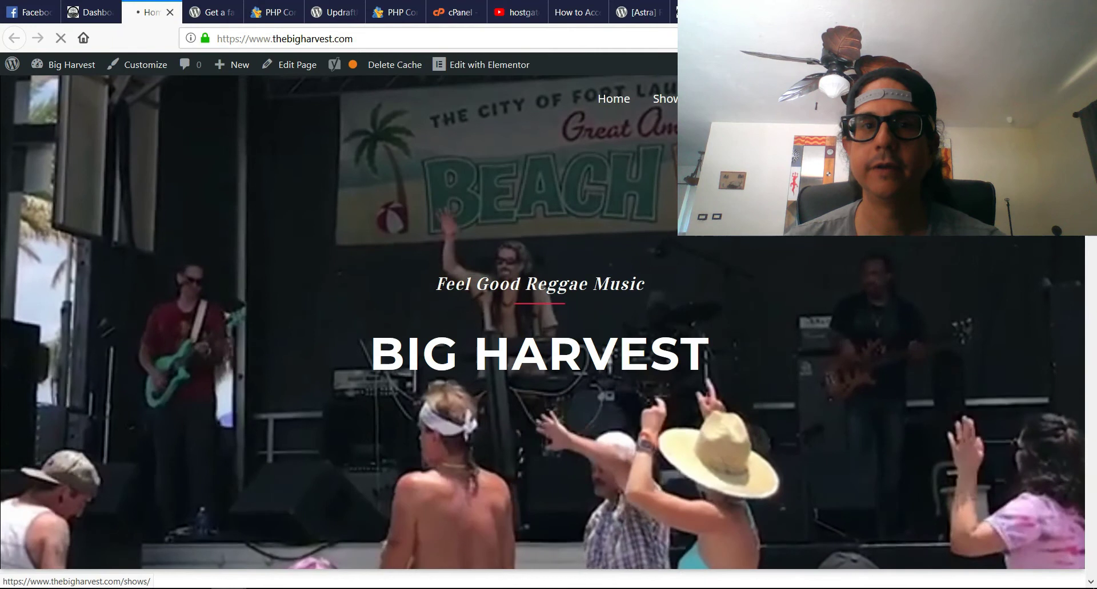
pyautogui.click(666, 100)
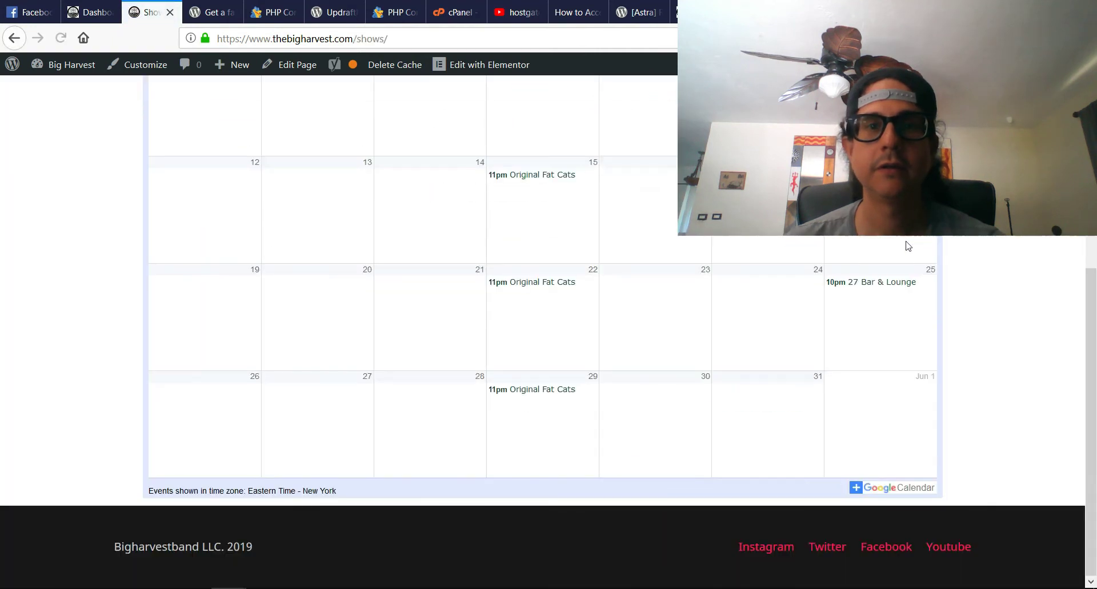
pyautogui.click(717, 99)
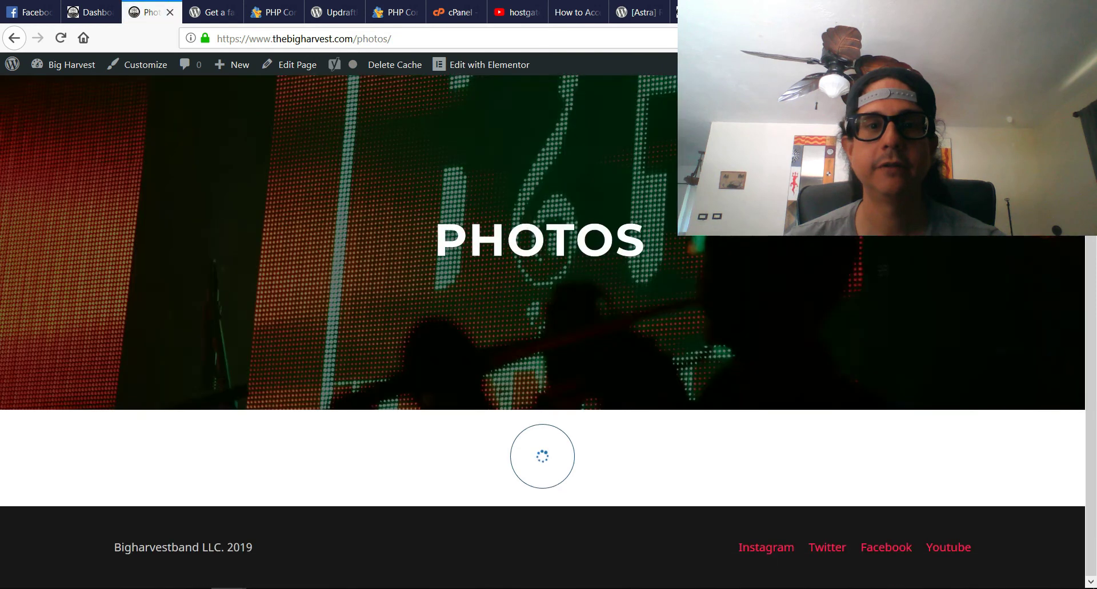
pyautogui.scroll(-5, 841, 313)
pyautogui.scroll(5, 842, 313)
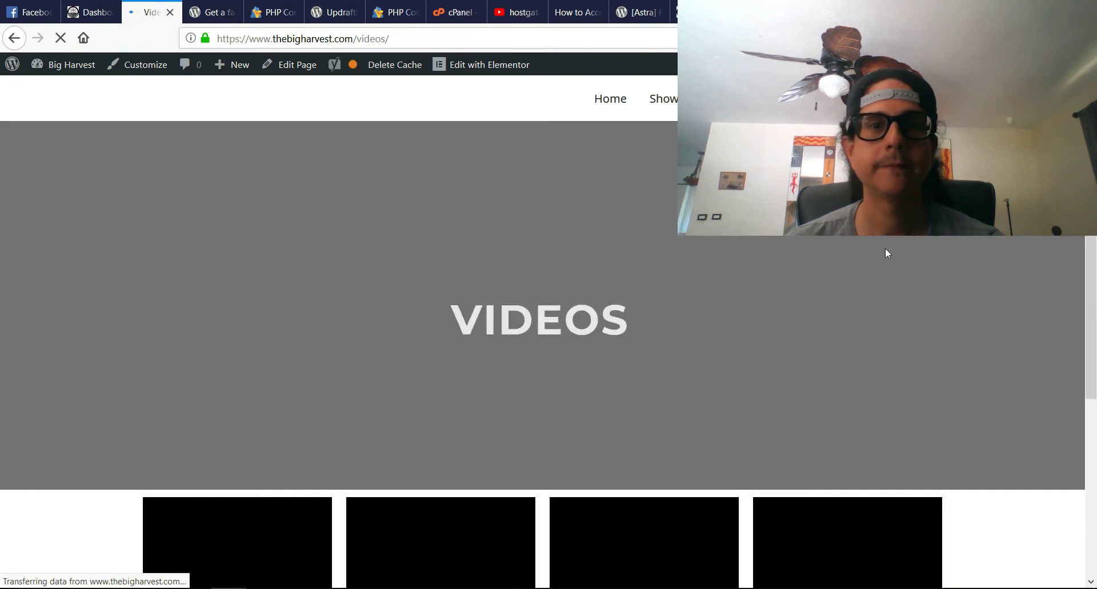
# Step: Check that the site's Videos and About pages and the Contact page with its message form display properly
pyautogui.scroll(-3, 875, 251)
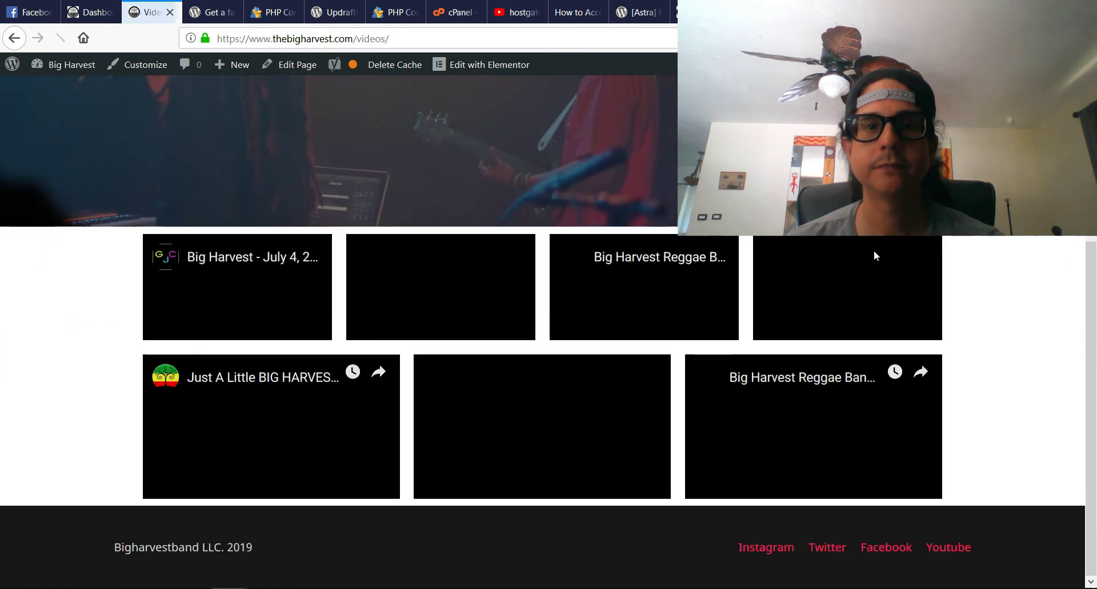
pyautogui.scroll(5, 873, 257)
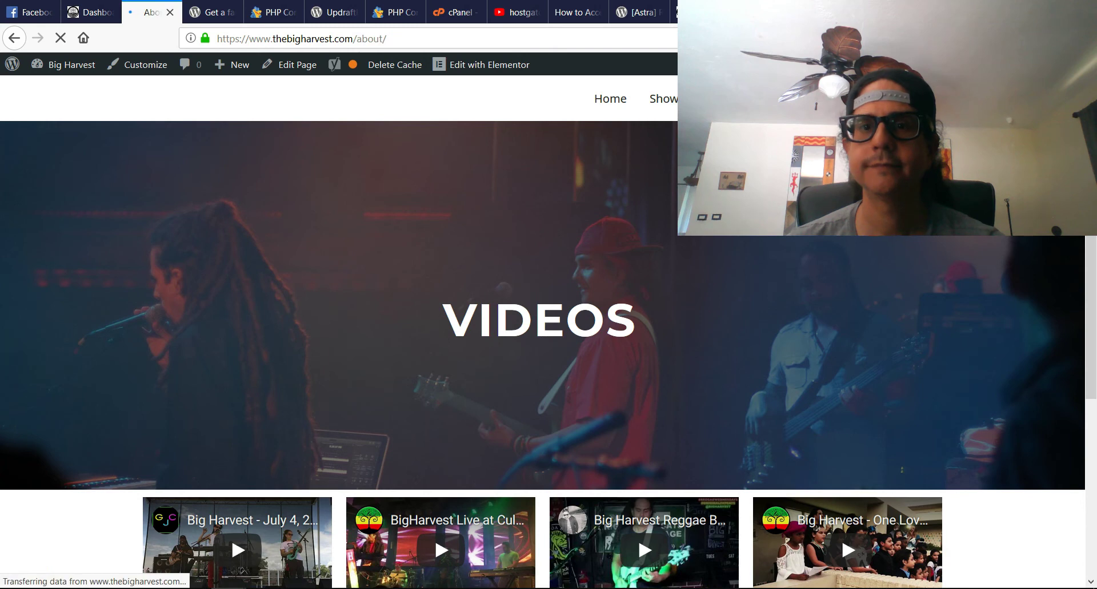
pyautogui.scroll(-10, 873, 239)
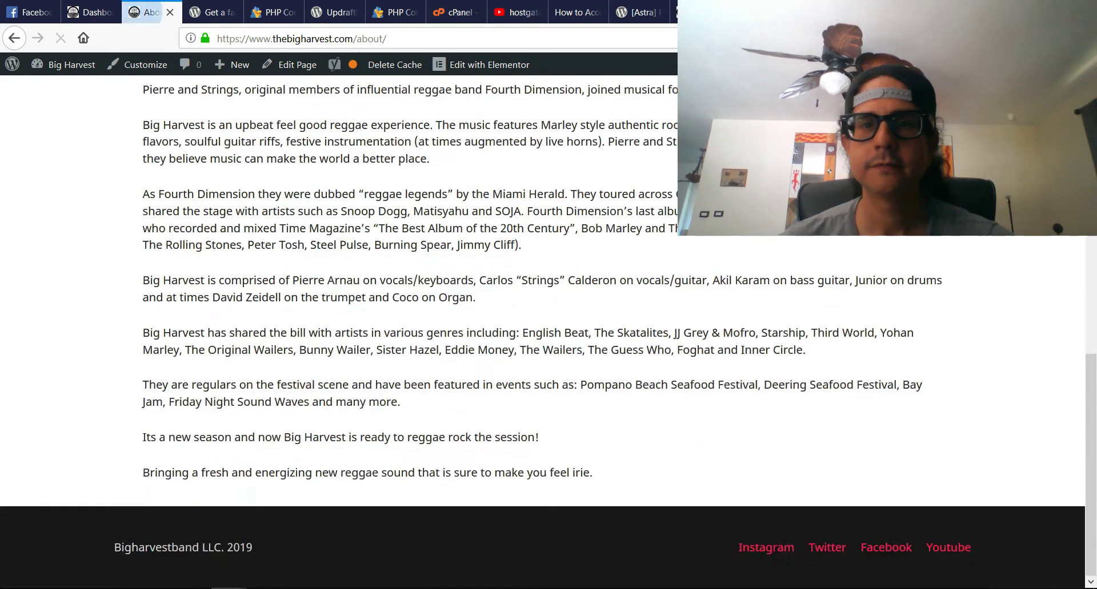
pyautogui.scroll(10, 873, 257)
pyautogui.click(892, 98)
pyautogui.scroll(-8, 872, 257)
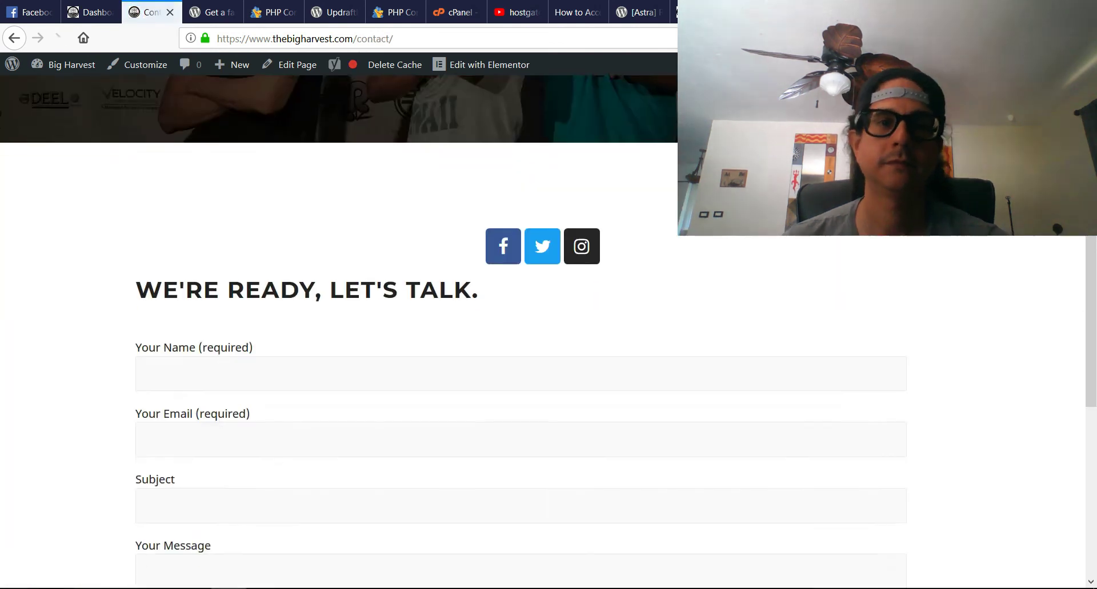
pyautogui.scroll(8, 873, 257)
pyautogui.scroll(-8, 447, 200)
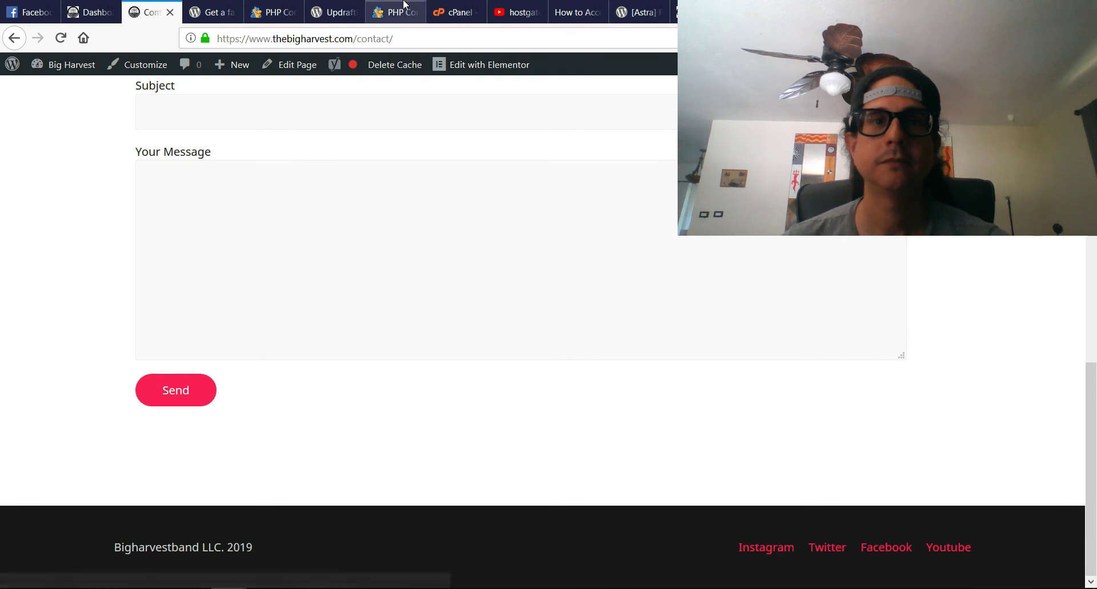
# Step: Return to WordPress.org's update PHP article and review the "Why PHP Matters To You" section on the benefits of updating
pyautogui.click(454, 12)
pyautogui.scroll(-8, 862, 239)
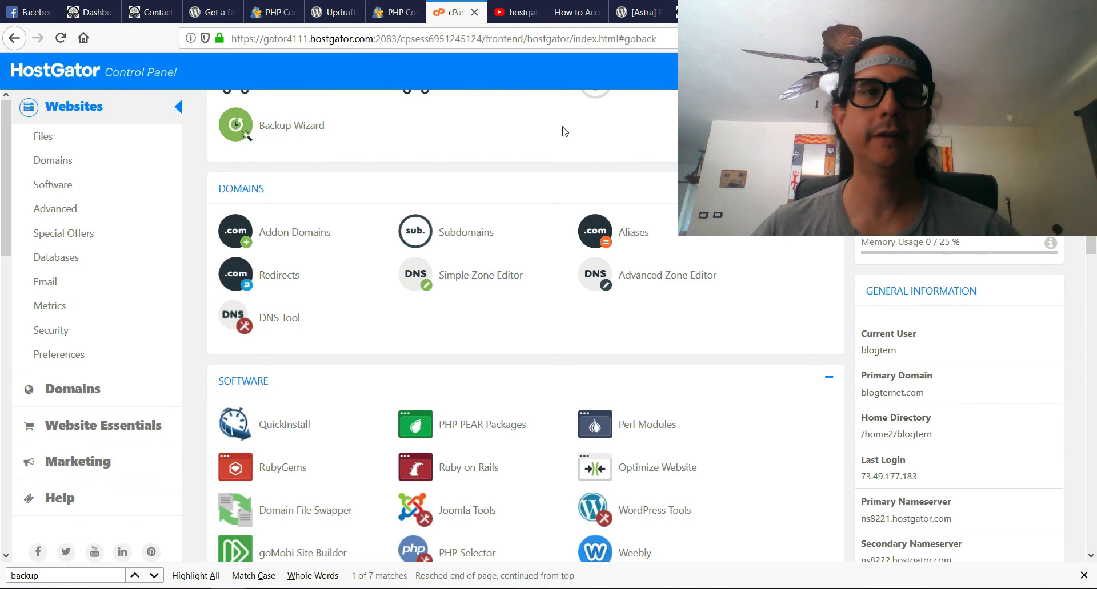
pyautogui.click(212, 6)
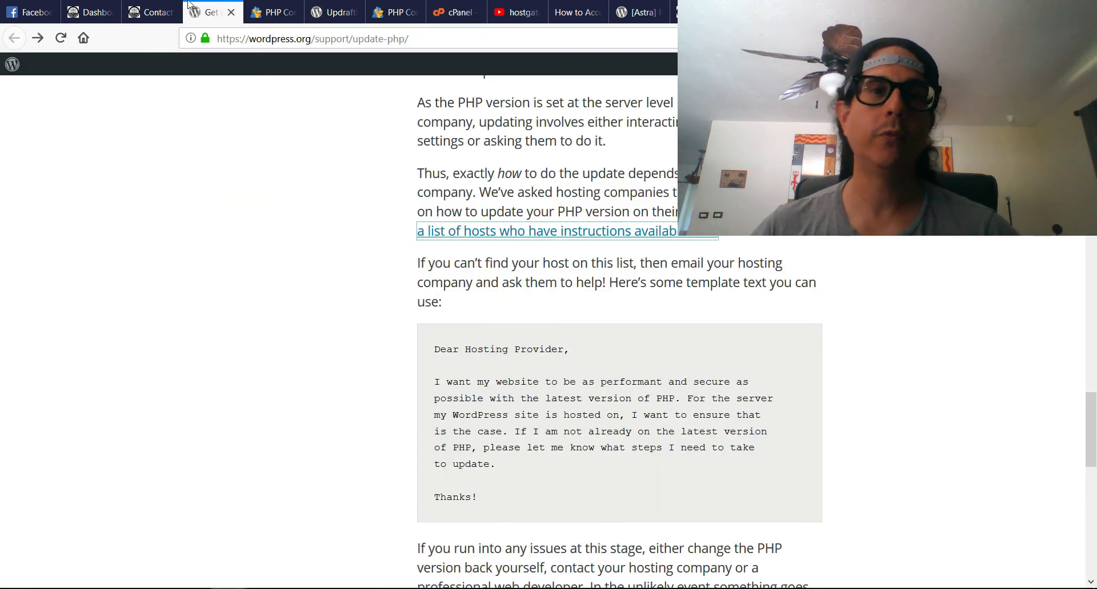
pyautogui.scroll(15, 962, 423)
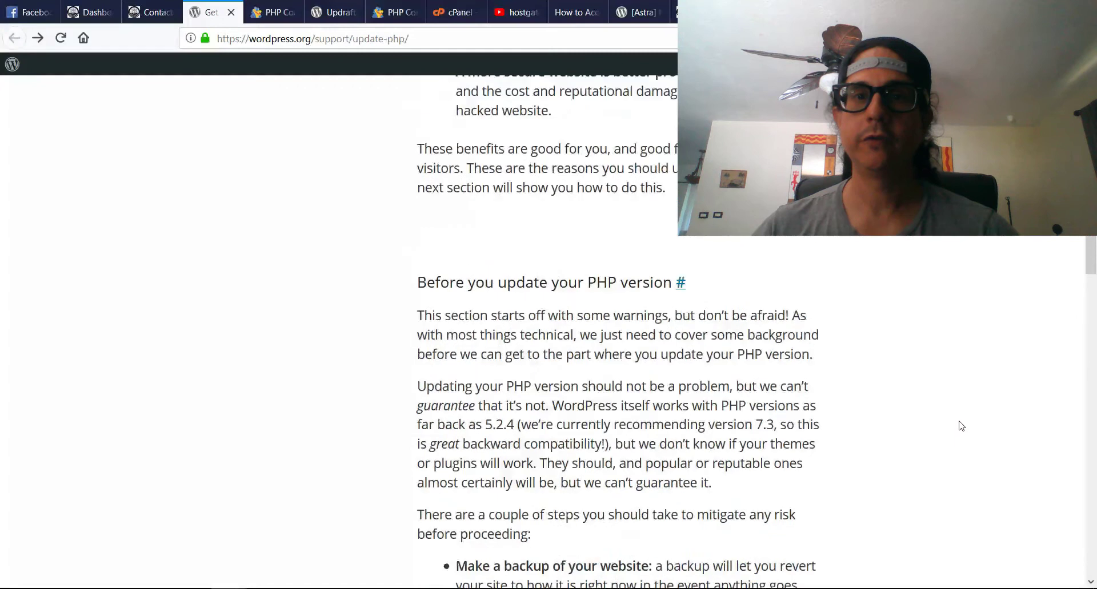
pyautogui.scroll(5, 961, 427)
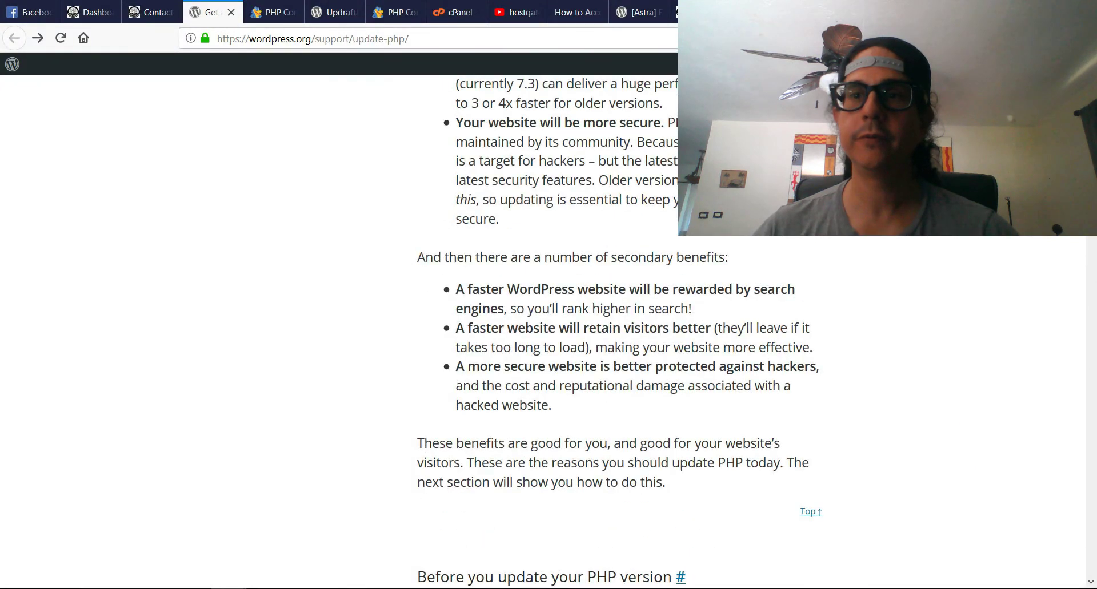
pyautogui.scroll(15, 542, 331)
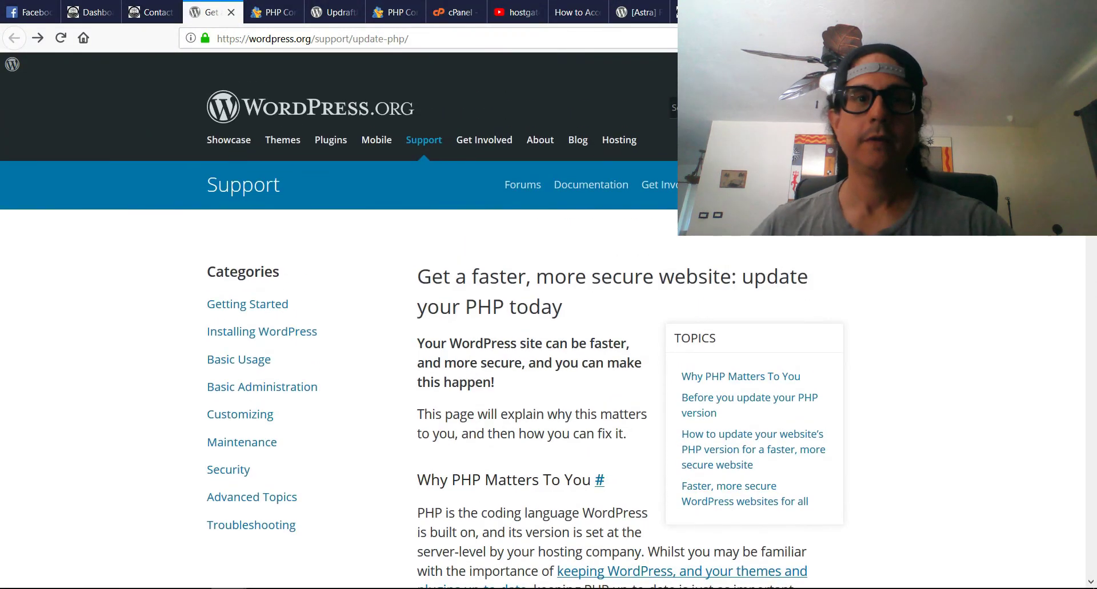
pyautogui.scroll(-4, 543, 331)
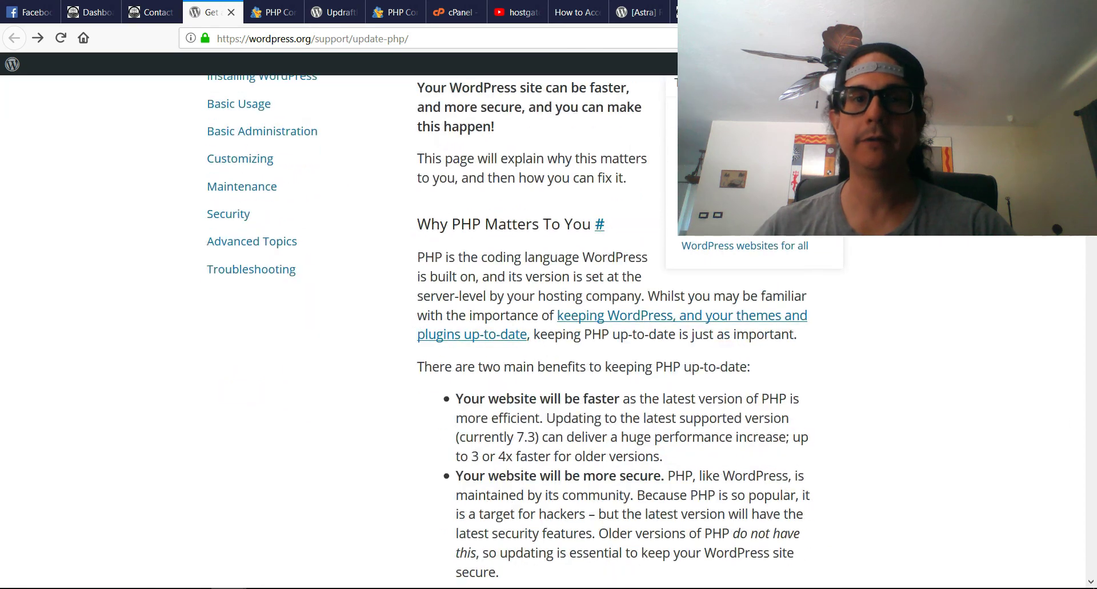
pyautogui.scroll(2, 543, 331)
pyautogui.scroll(-15, 543, 331)
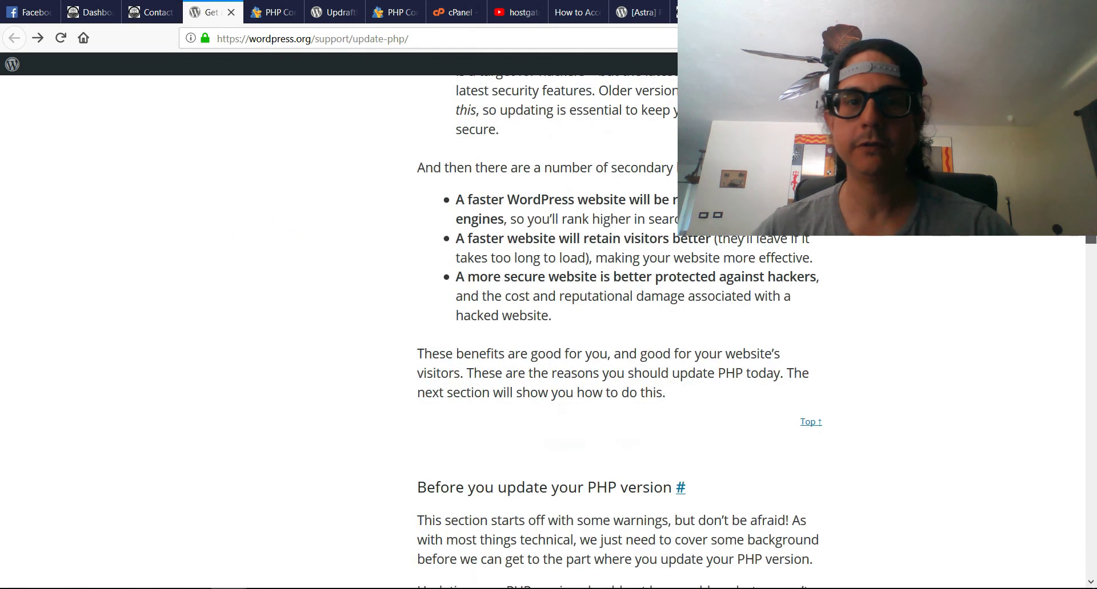
# Step: Review the article's "Before you update your PHP version" steps on backups, updates, compatibility checks and where to get help
pyautogui.scroll(-3, 543, 331)
pyautogui.scroll(1, 543, 331)
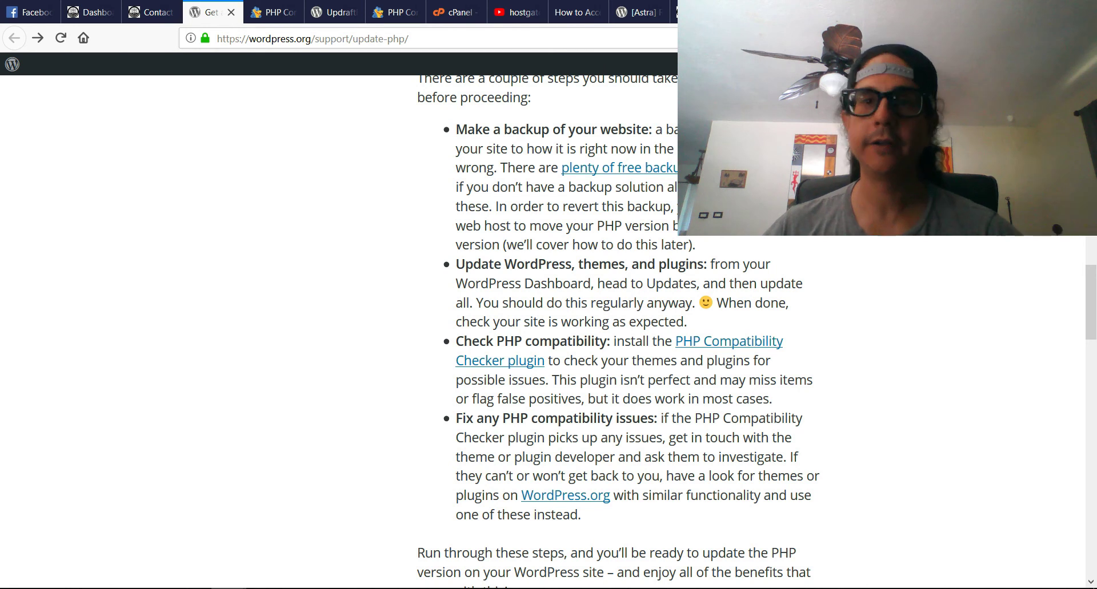
pyautogui.scroll(-1, 1084, 303)
pyautogui.scroll(1, 1088, 303)
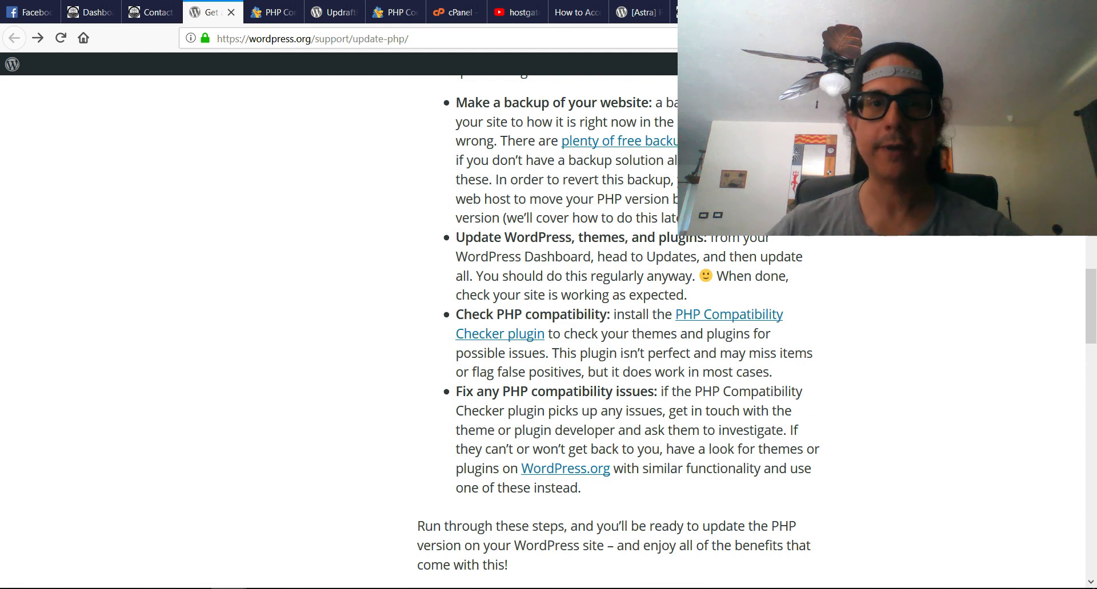
pyautogui.scroll(-1, 1093, 325)
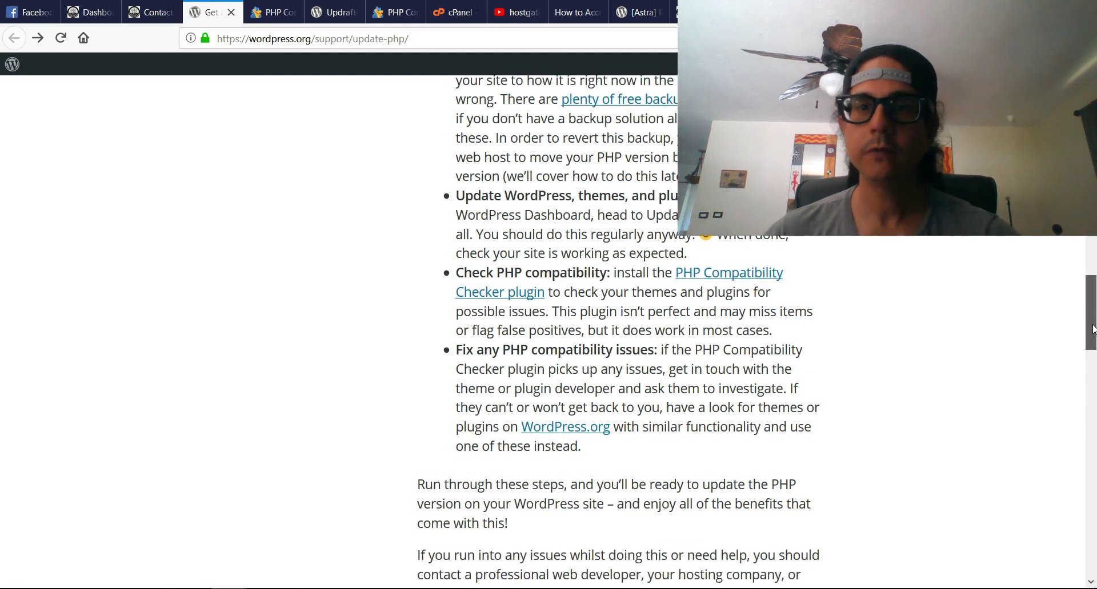
pyautogui.moveTo(1092, 326); pyautogui.dragTo(1093, 337)
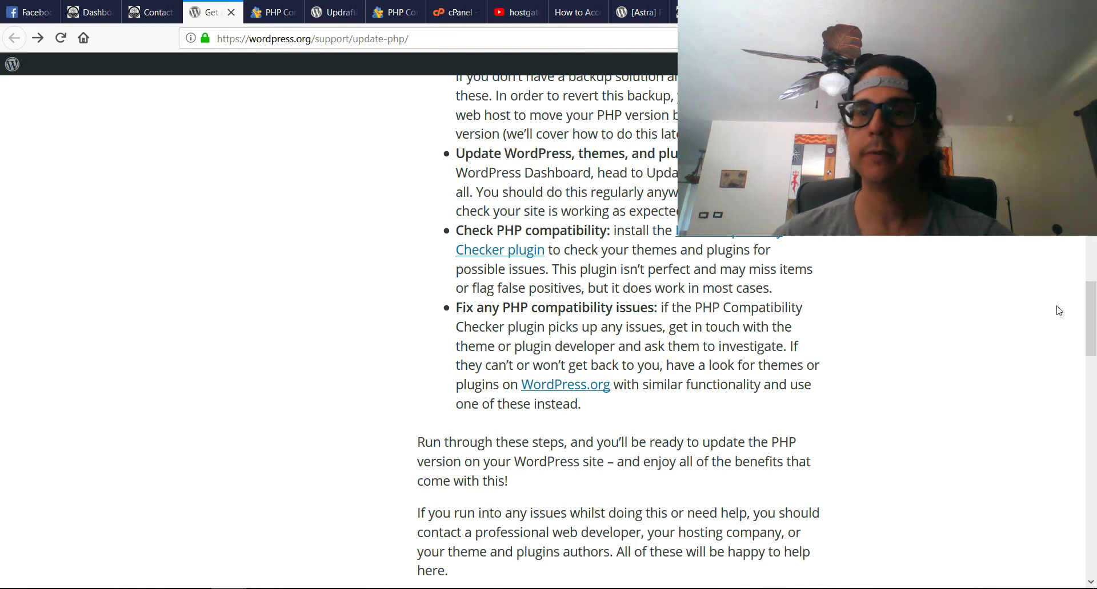
pyautogui.moveTo(1093, 324); pyautogui.dragTo(1093, 342)
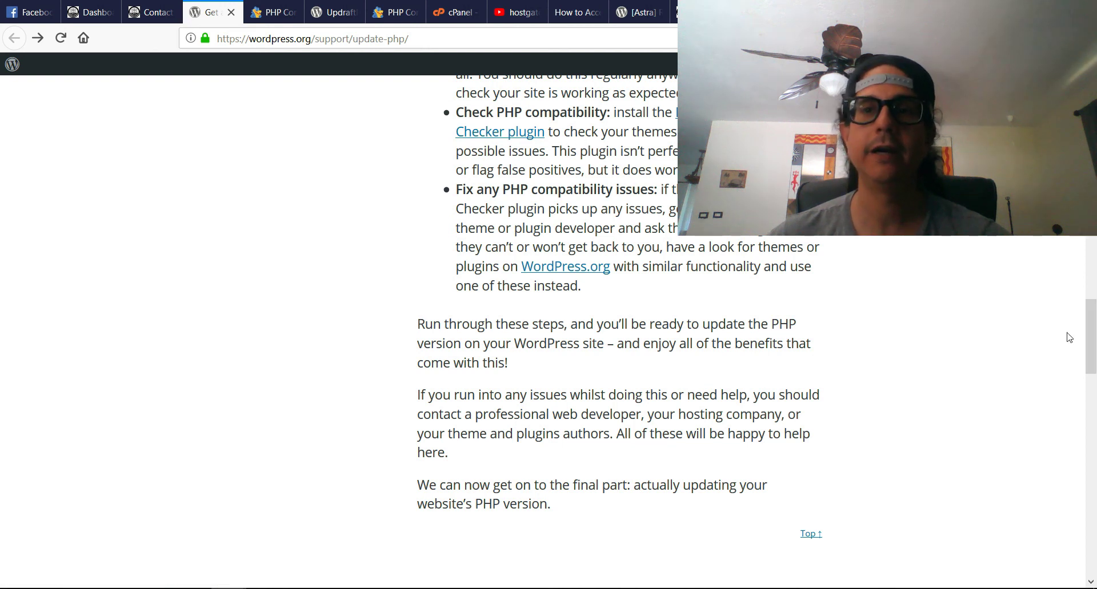
pyautogui.moveTo(1087, 337)
pyautogui.mouseDown()
pyautogui.moveTo(1082, 308)
pyautogui.moveTo(1085, 343)
pyautogui.mouseUp()
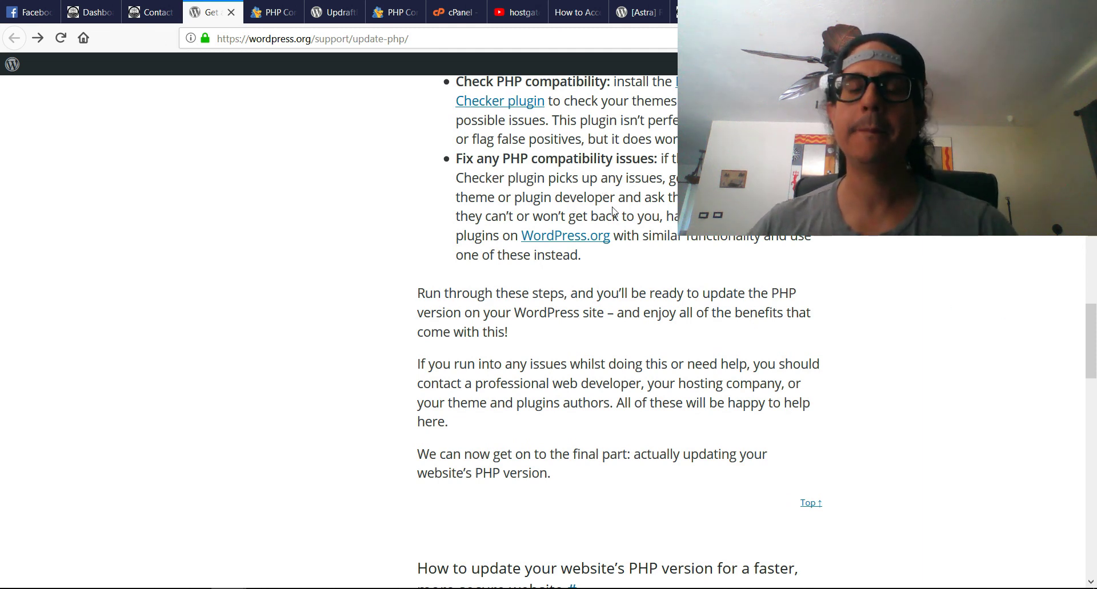
pyautogui.scroll(-4, 643, 183)
pyautogui.scroll(6, 634, 212)
pyautogui.scroll(1, 628, 234)
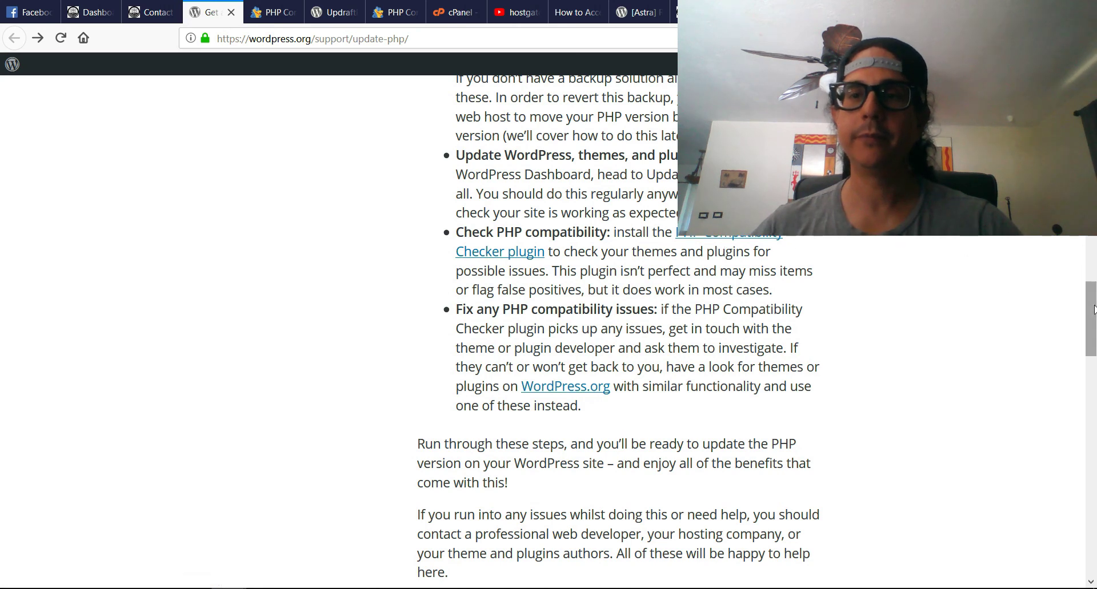
pyautogui.moveTo(1088, 306); pyautogui.dragTo(1088, 345)
pyautogui.scroll(5, 1076, 303)
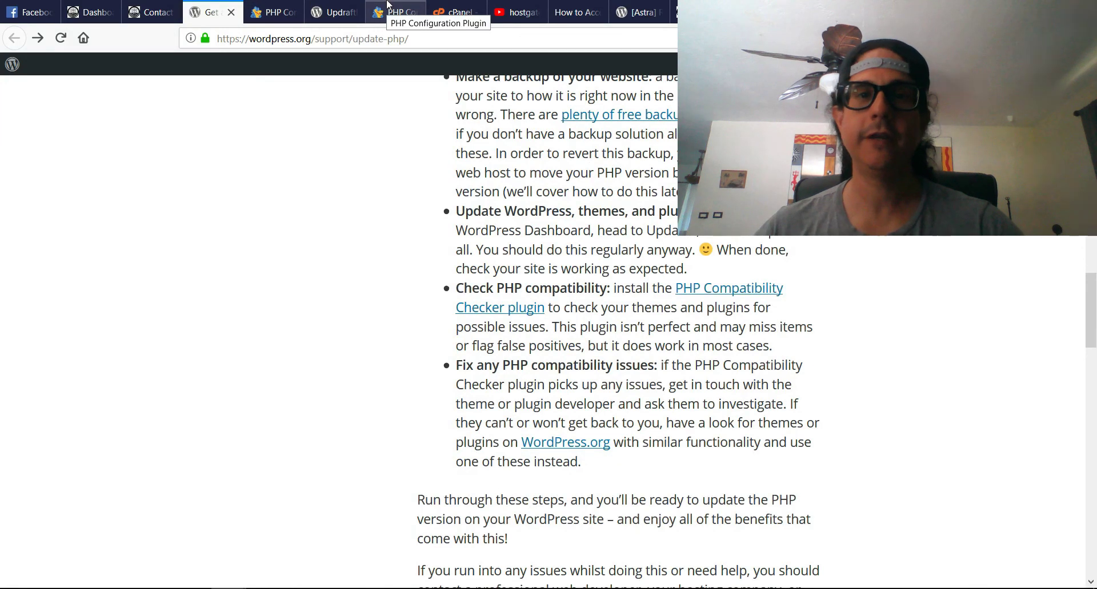
# Step: Revisit HostGator's article on updating a site's PHP version and look over the Control Panel's function sections
pyautogui.click(387, 7)
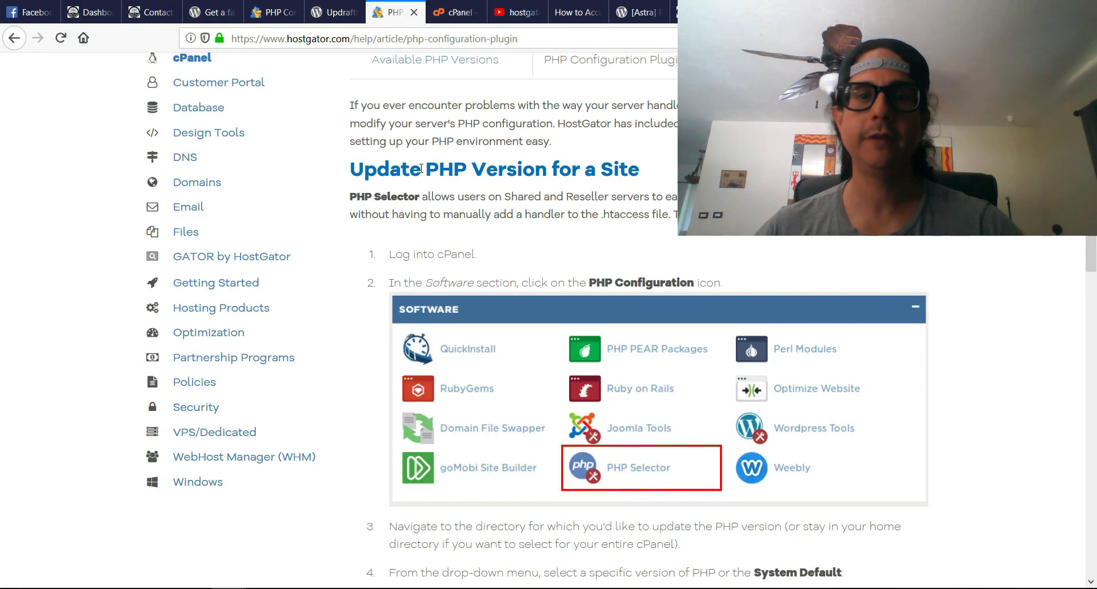
pyautogui.click(451, 3)
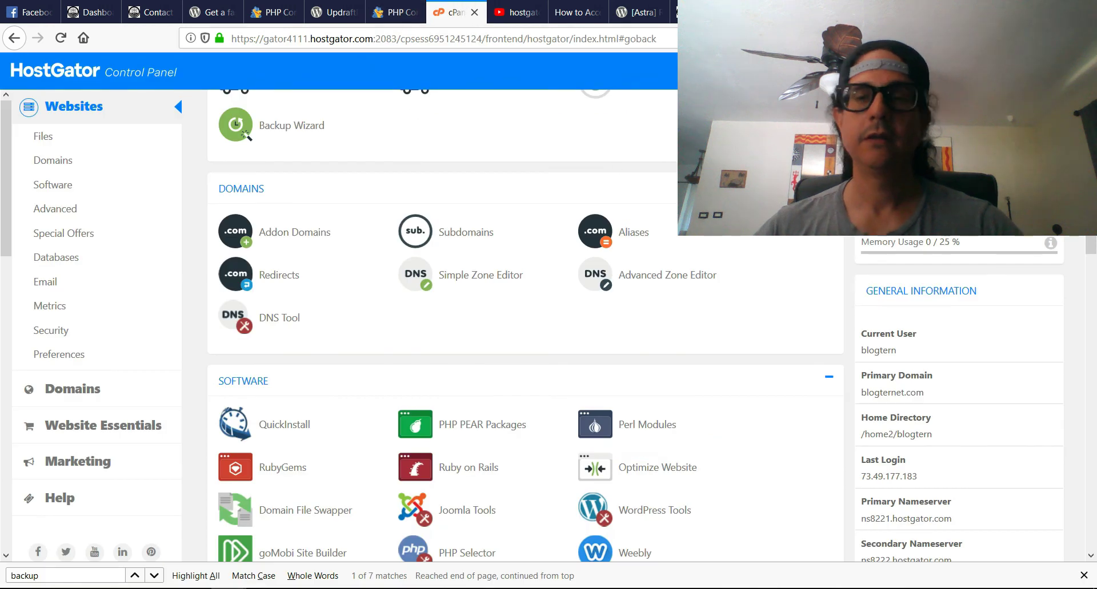
pyautogui.scroll(-5, 526, 286)
pyautogui.scroll(-5, 918, 301)
pyautogui.scroll(9, 739, 299)
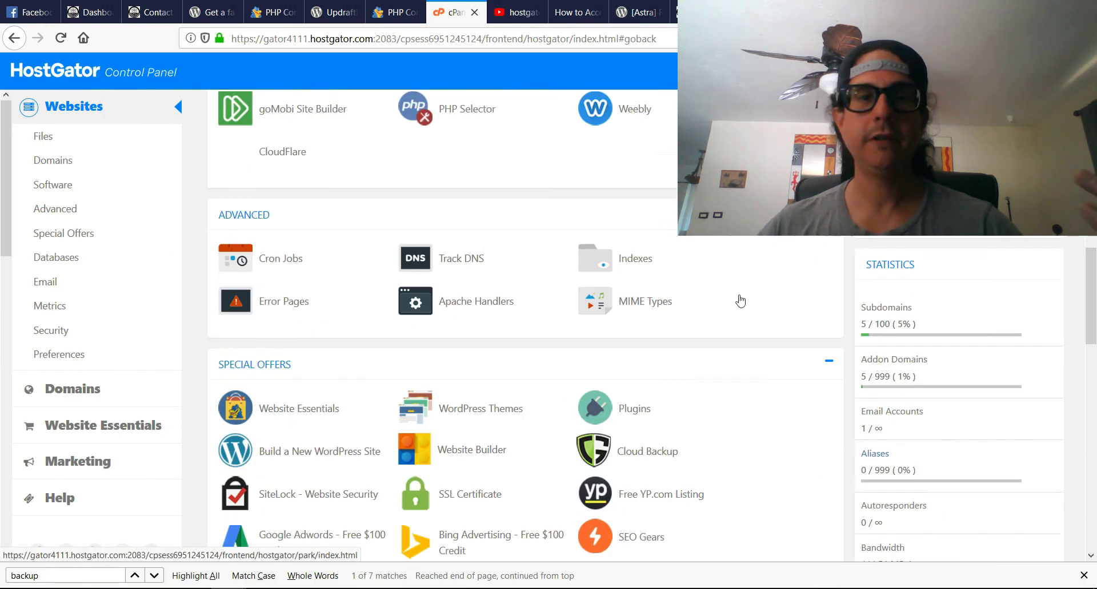
pyautogui.scroll(2, 733, 289)
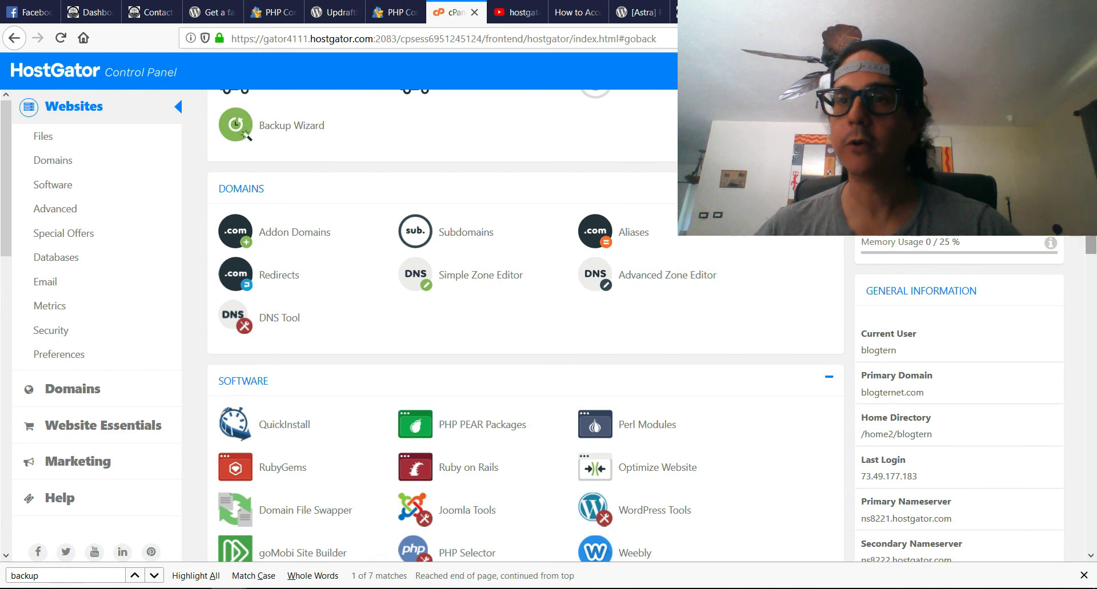
pyautogui.scroll(7, 526, 326)
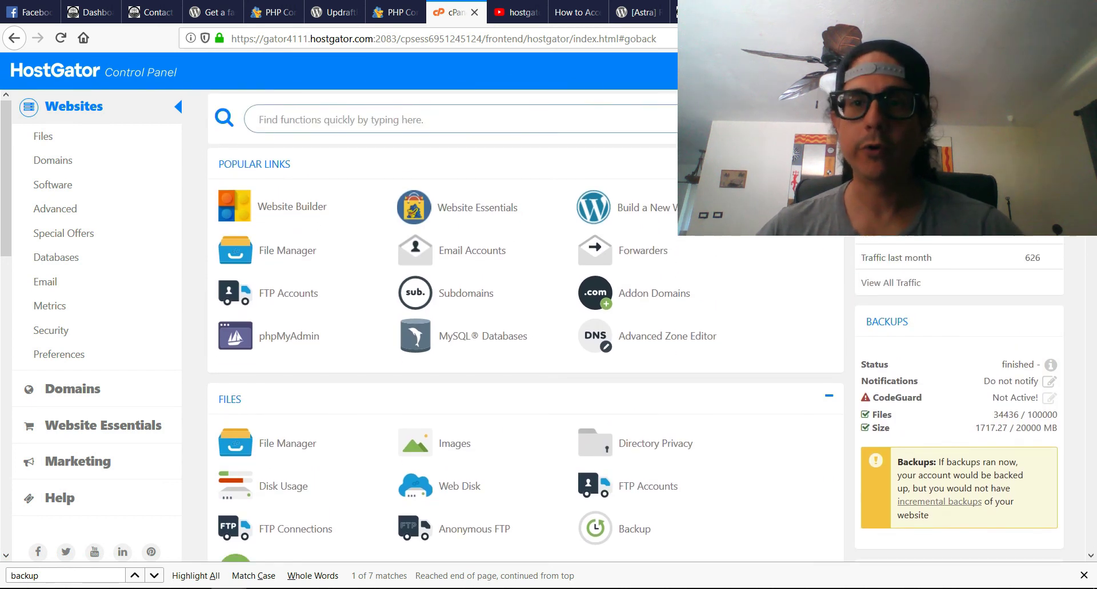
pyautogui.scroll(-7, 526, 325)
pyautogui.scroll(-11, 526, 325)
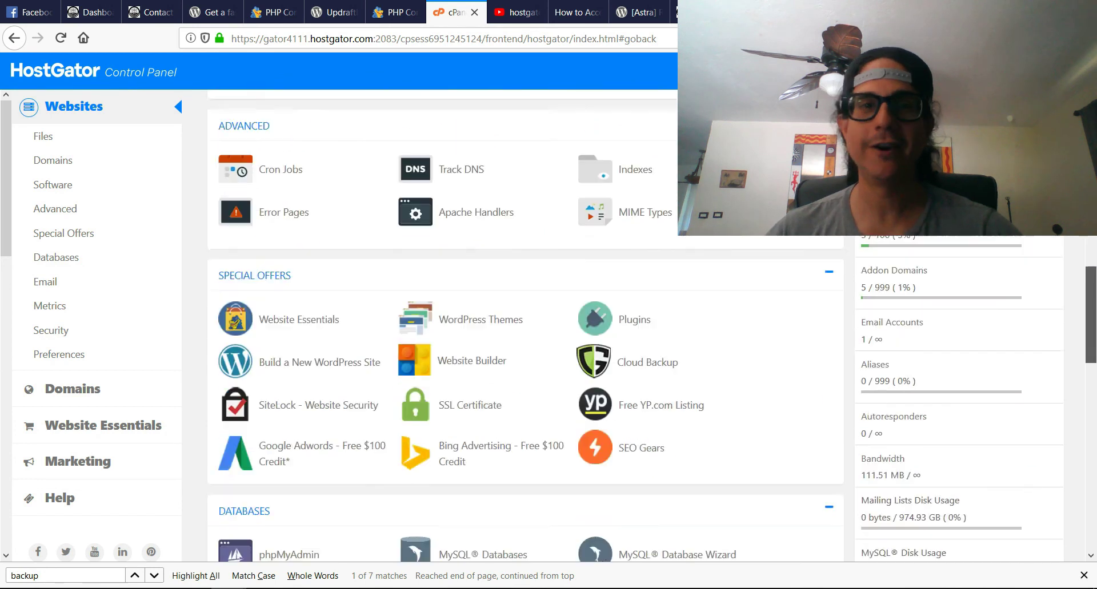
pyautogui.scroll(18, 525, 325)
pyautogui.scroll(2, 606, 253)
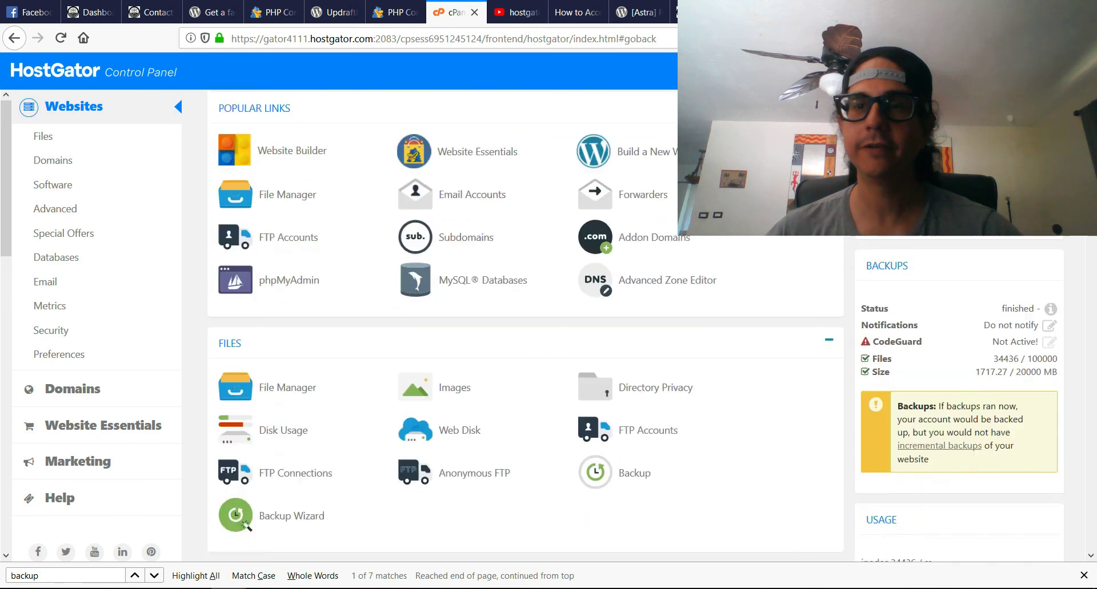
pyautogui.scroll(-4, 693, 270)
pyautogui.scroll(4, 607, 253)
pyautogui.scroll(2, 607, 253)
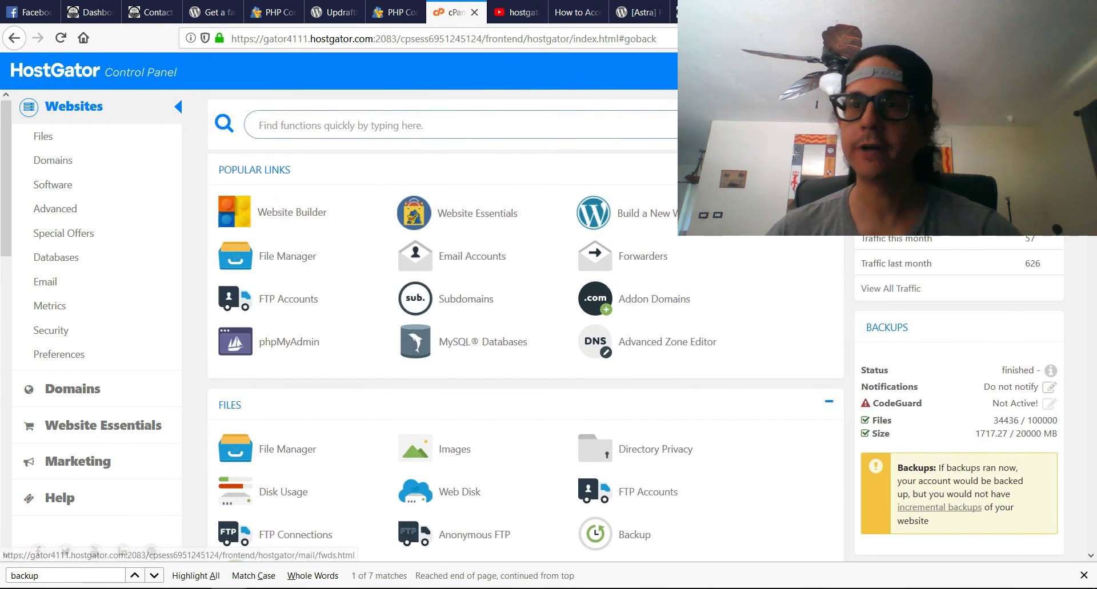
pyautogui.scroll(-8, 525, 325)
pyautogui.scroll(6, 525, 326)
pyautogui.scroll(-8, 526, 326)
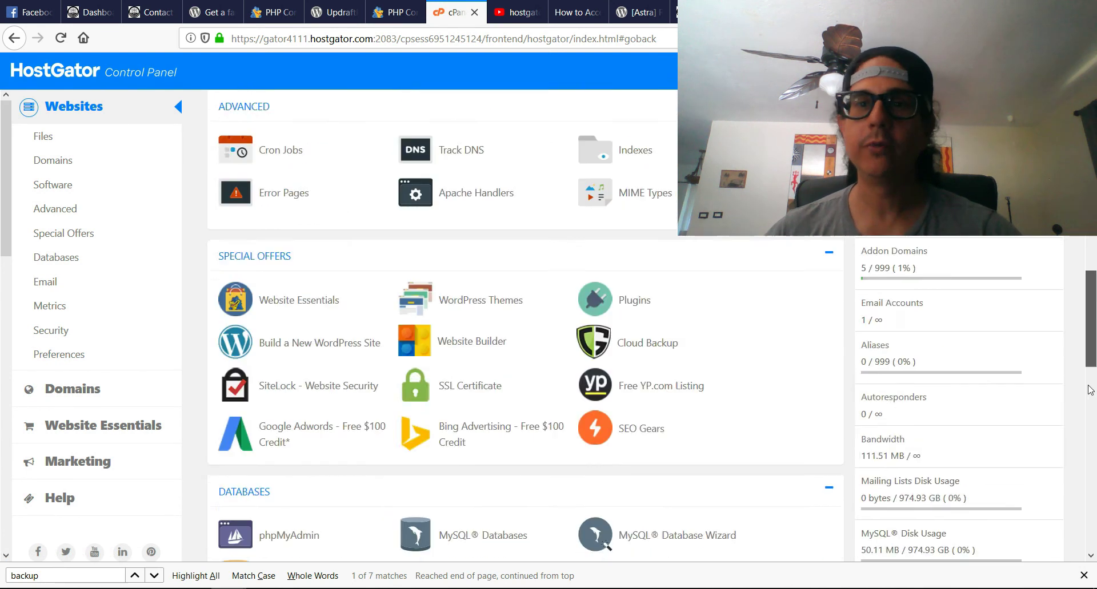
pyautogui.scroll(7, 526, 326)
pyautogui.scroll(2, 525, 326)
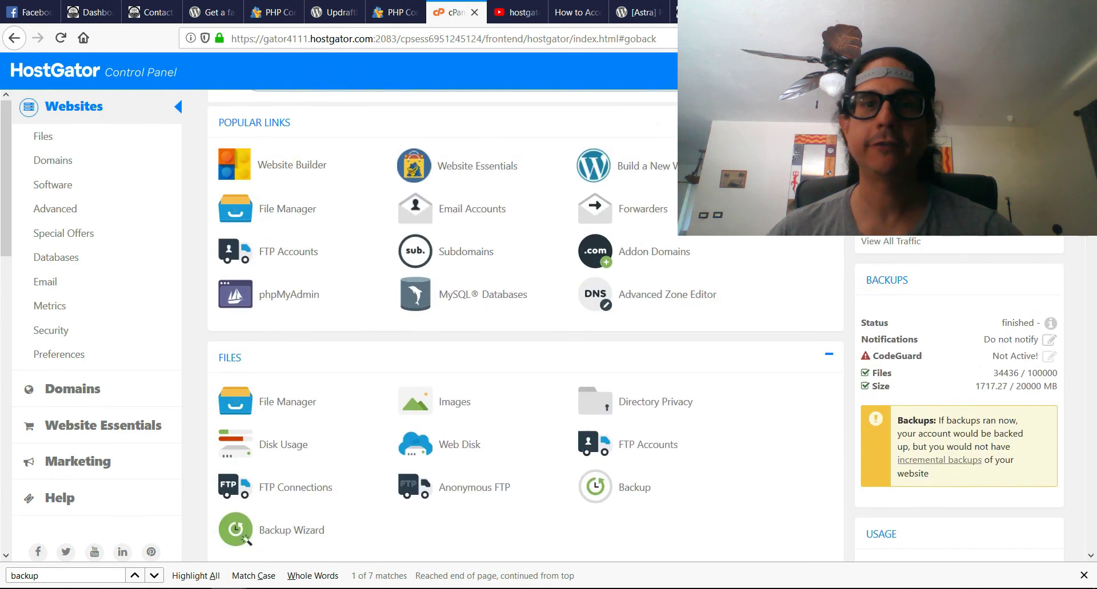
pyautogui.scroll(-4, 525, 326)
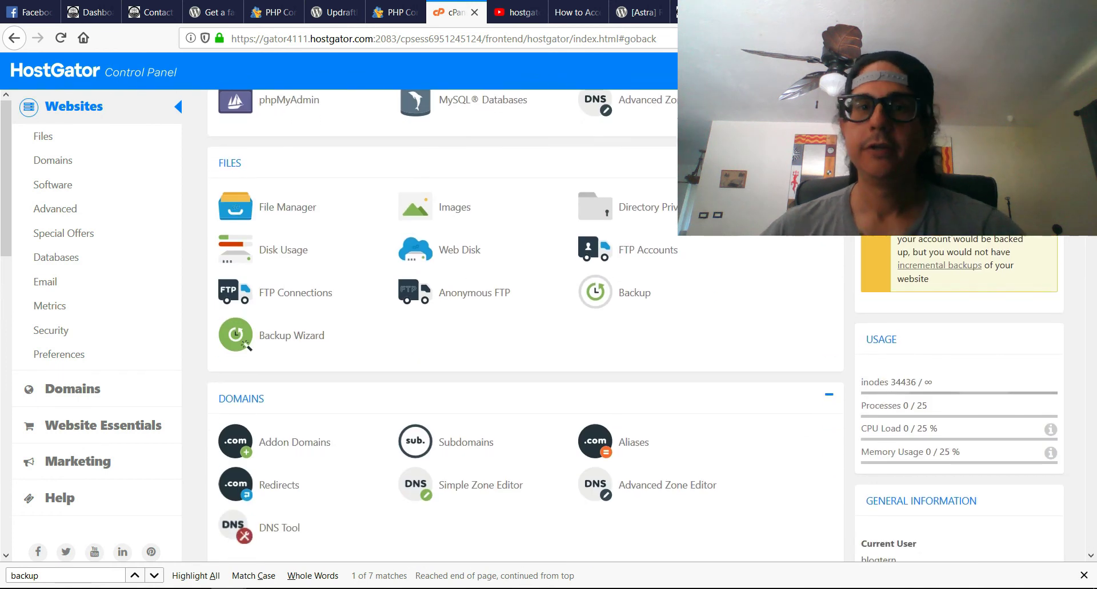
pyautogui.scroll(1, 525, 326)
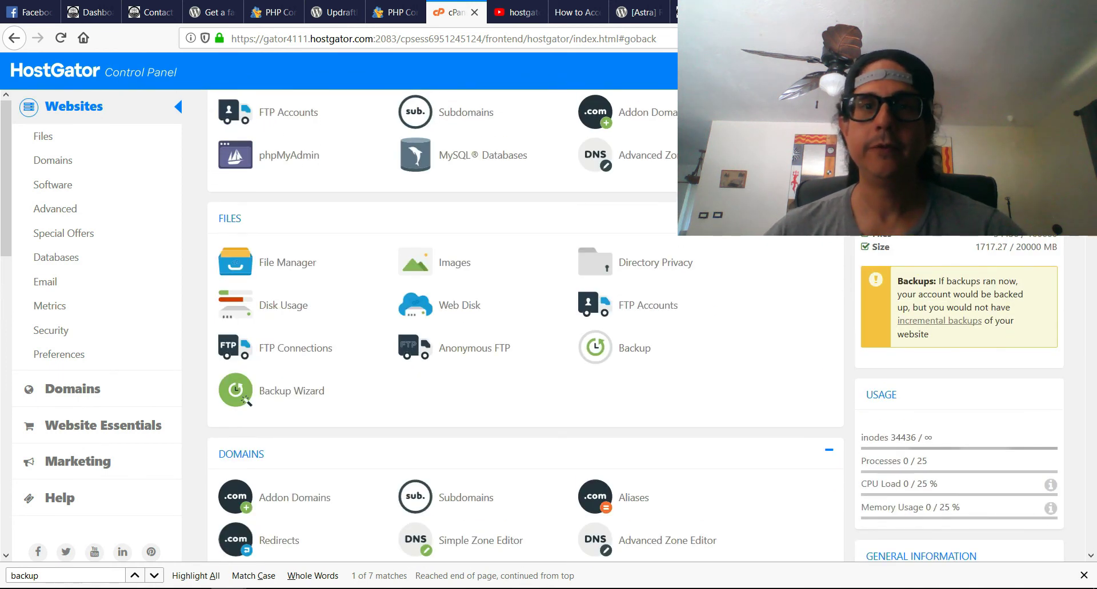
pyautogui.scroll(-10, 526, 325)
pyautogui.scroll(12, 525, 325)
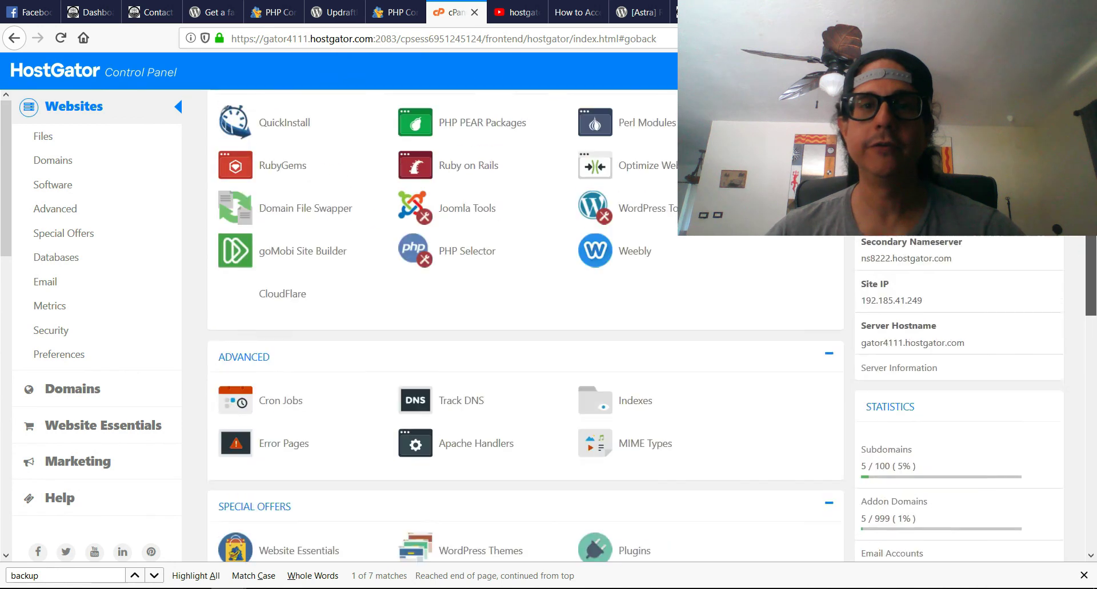
pyautogui.scroll(-5, 525, 325)
pyautogui.scroll(3, 526, 326)
pyautogui.scroll(1, 525, 326)
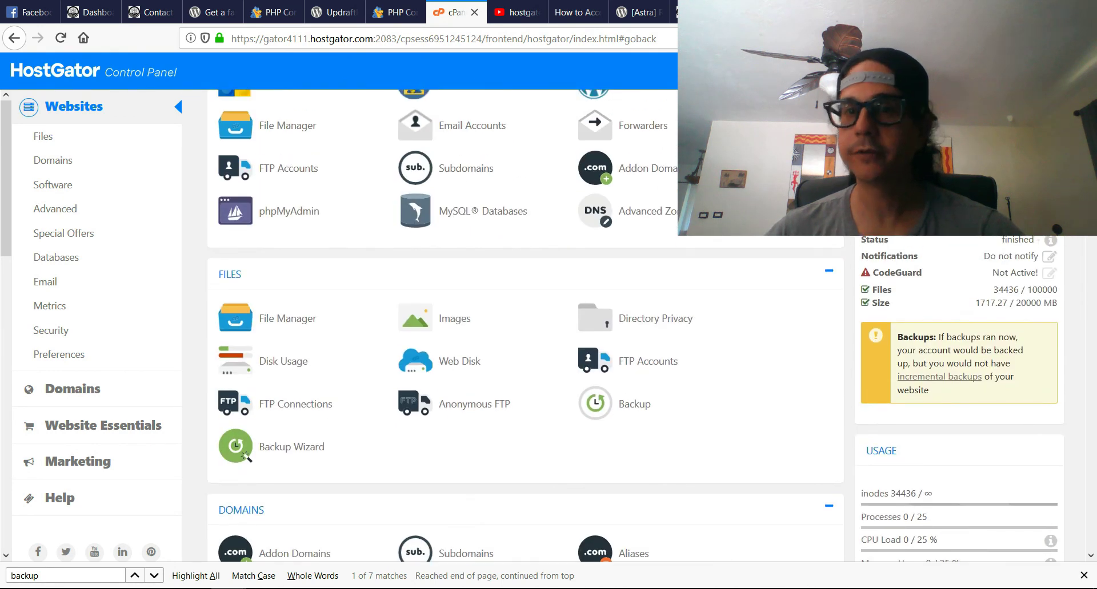